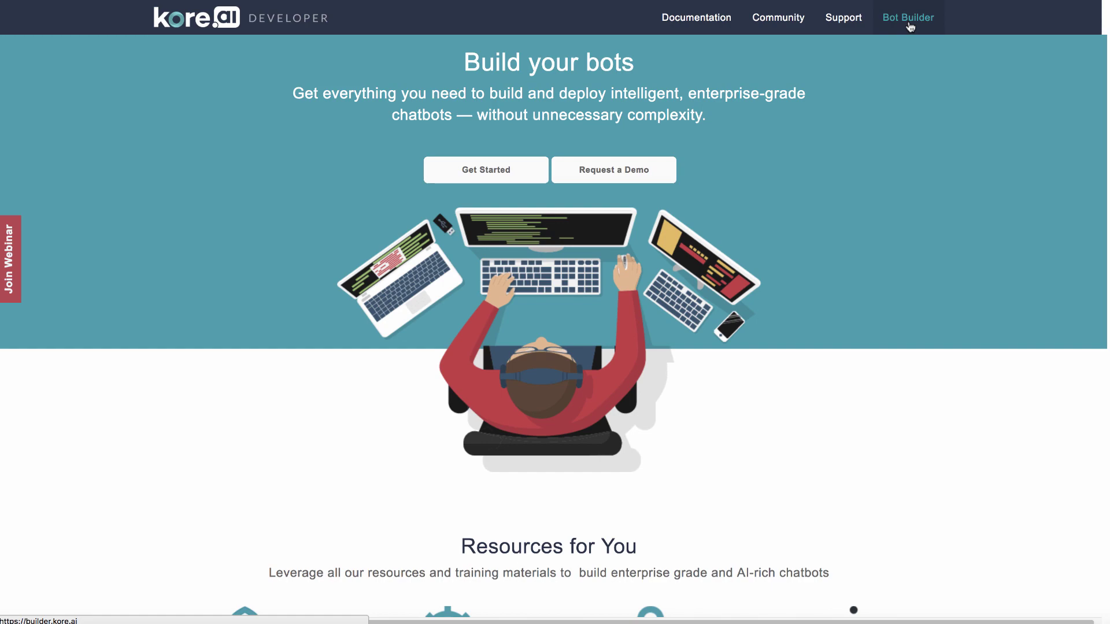
Open the Bot Builder and open Bank Bot from the list of bots
{"action": "left_click", "coordinate": [908, 18]}
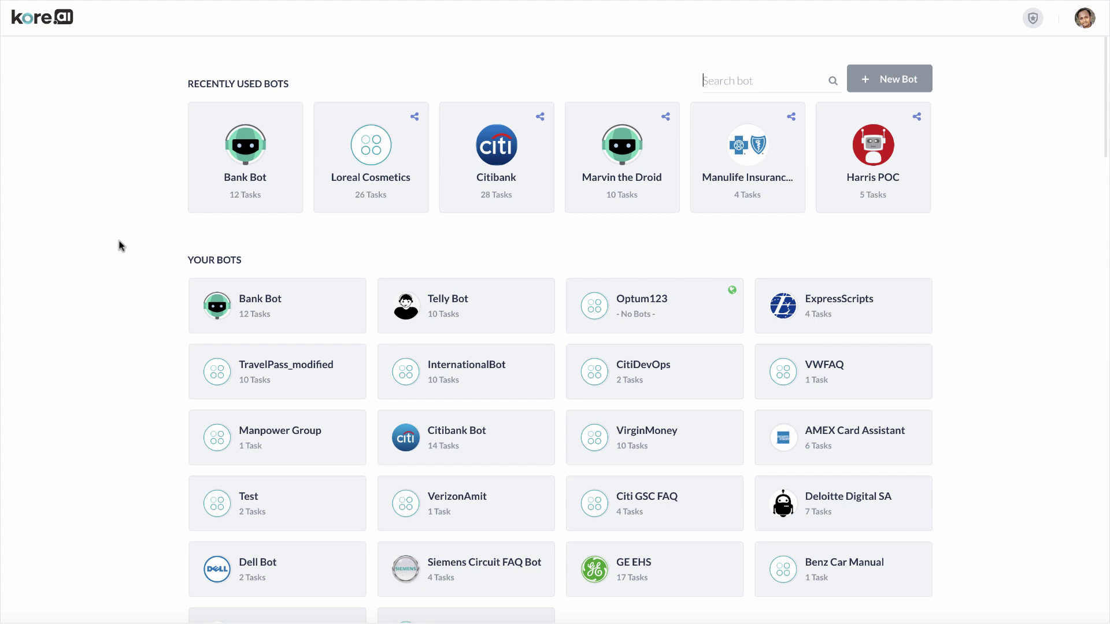
{"action": "scroll", "coordinate": [120, 246], "scroll_direction": "down", "scroll_amount": 5}
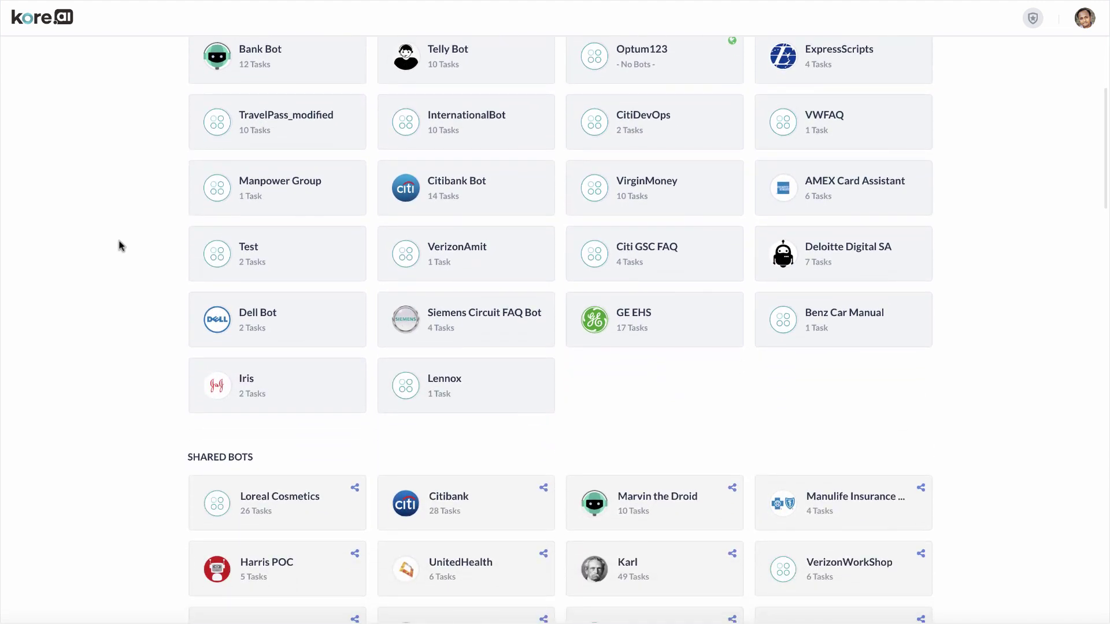
{"action": "scroll", "coordinate": [119, 243], "scroll_direction": "up", "scroll_amount": 3}
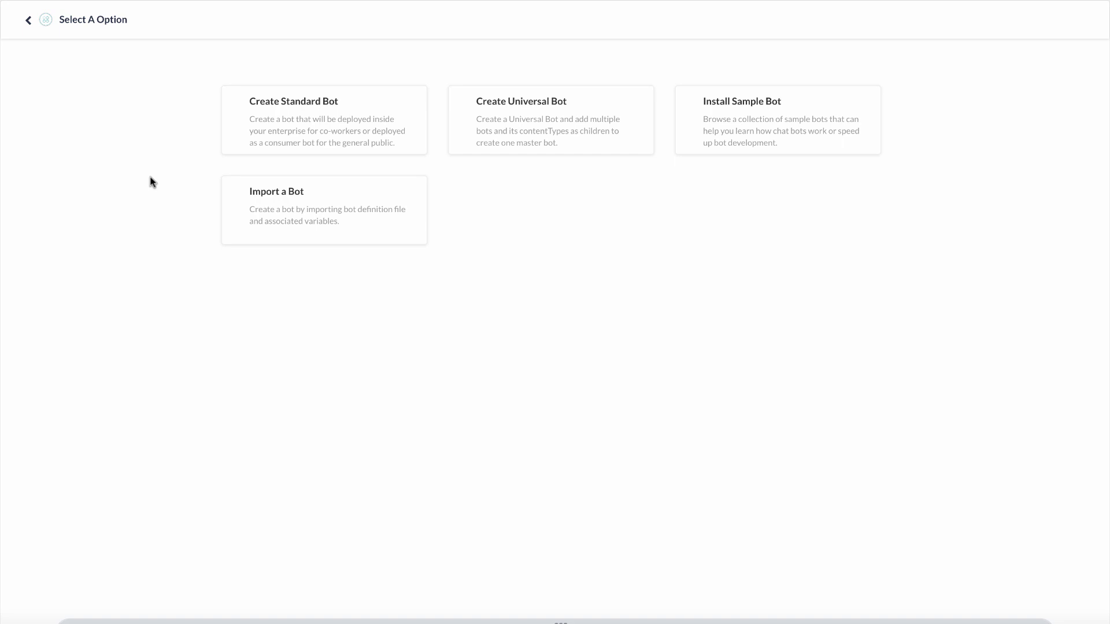
{"action": "left_click", "coordinate": [28, 21]}
{"action": "left_click", "coordinate": [275, 180]}
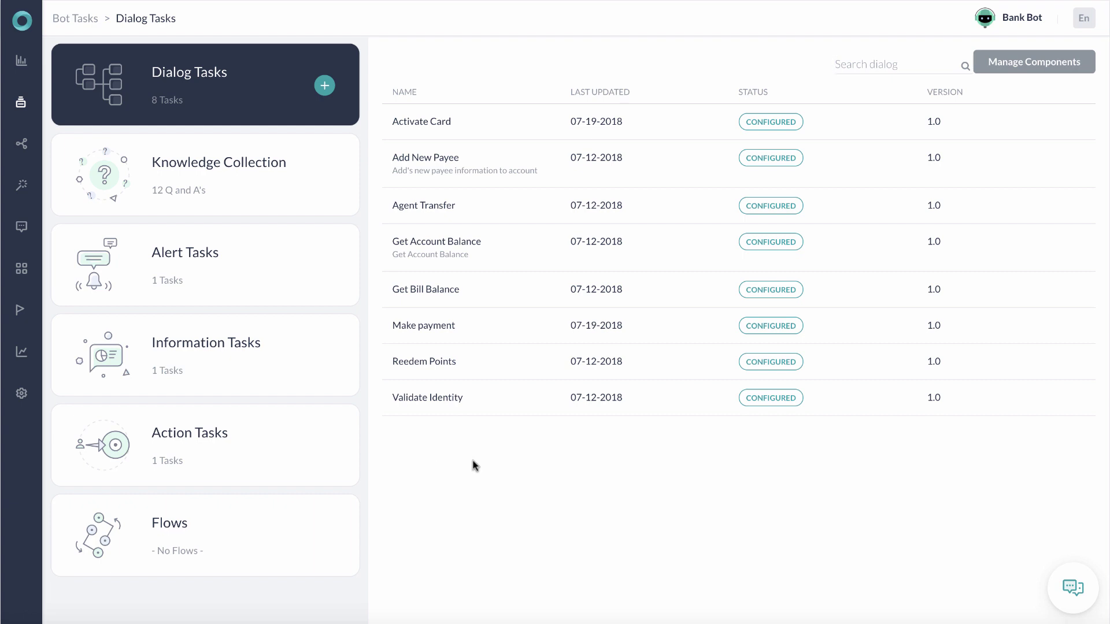
Review Bank Bot's knowledge collection, alert tasks, information tasks and action tasks
{"action": "left_click", "coordinate": [214, 181]}
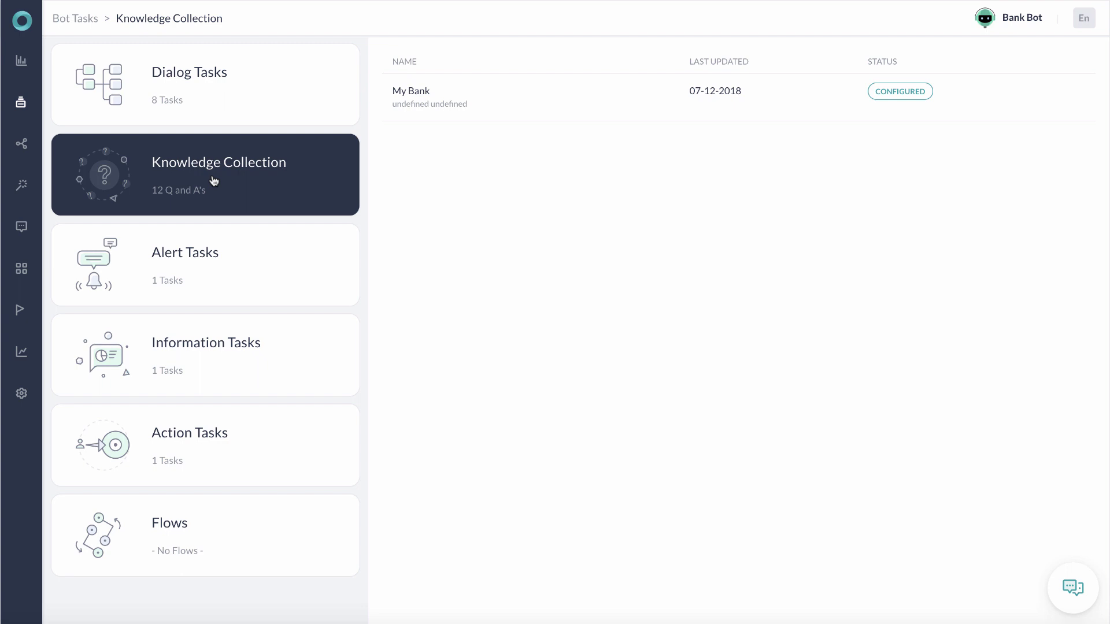
{"action": "left_click", "coordinate": [223, 265]}
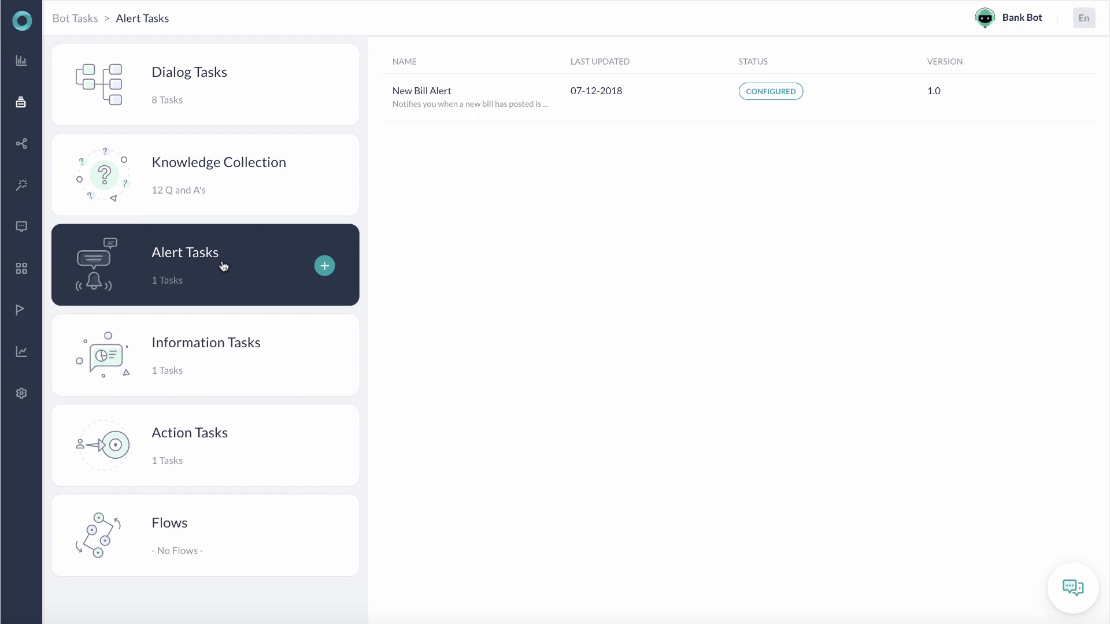
{"action": "left_click", "coordinate": [247, 363]}
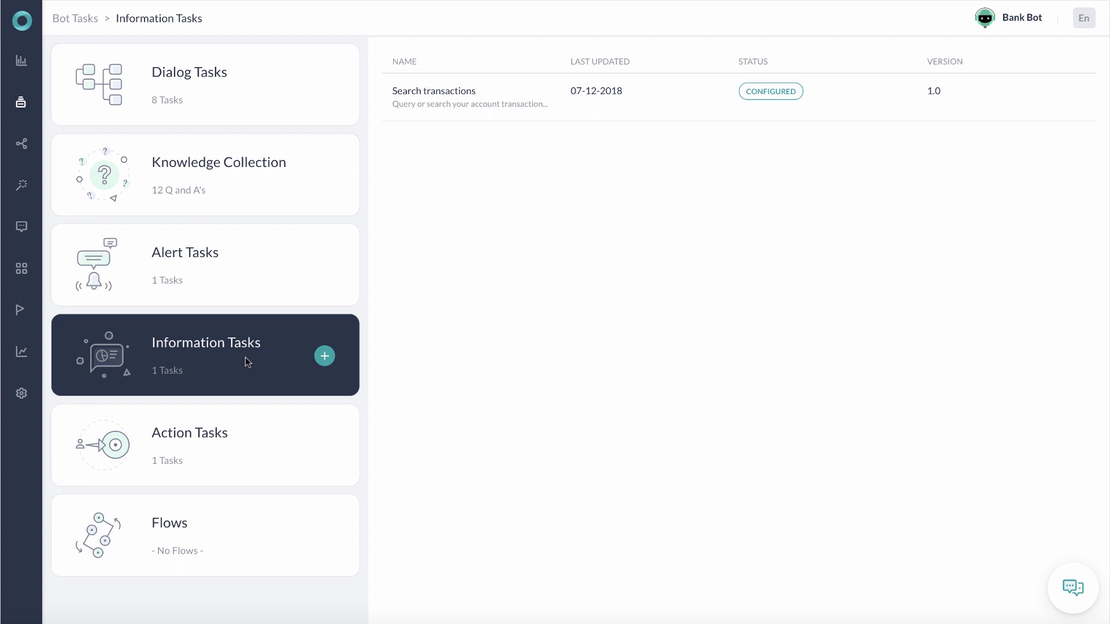
{"action": "left_click", "coordinate": [254, 433]}
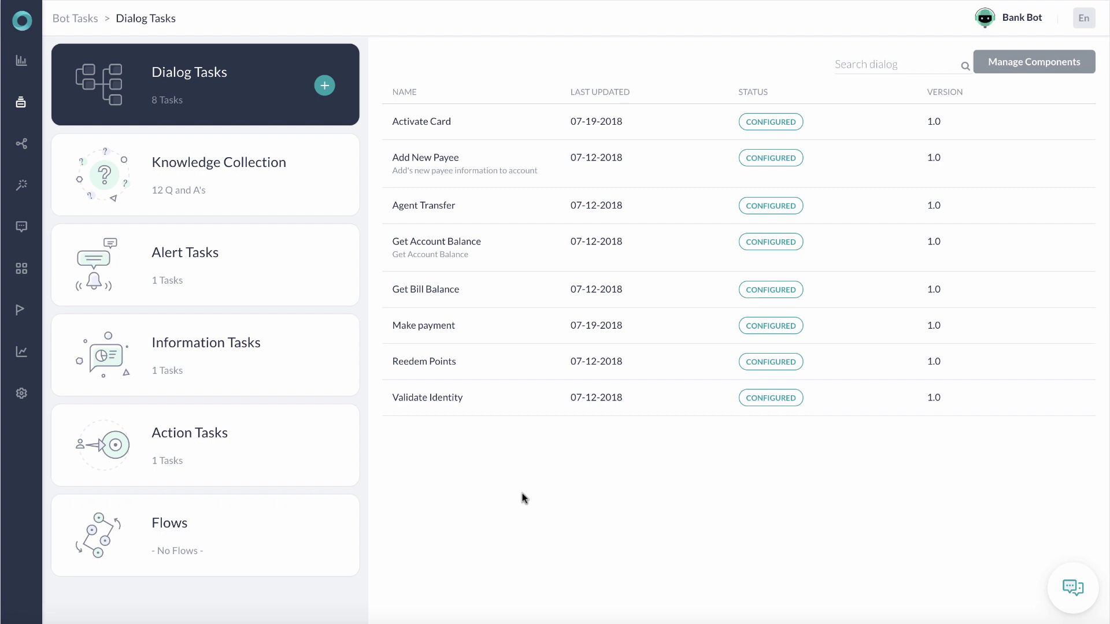
Open the Make payment dialog task and examine the general settings and machine learning utterances of its user intent
{"action": "left_click", "coordinate": [500, 334]}
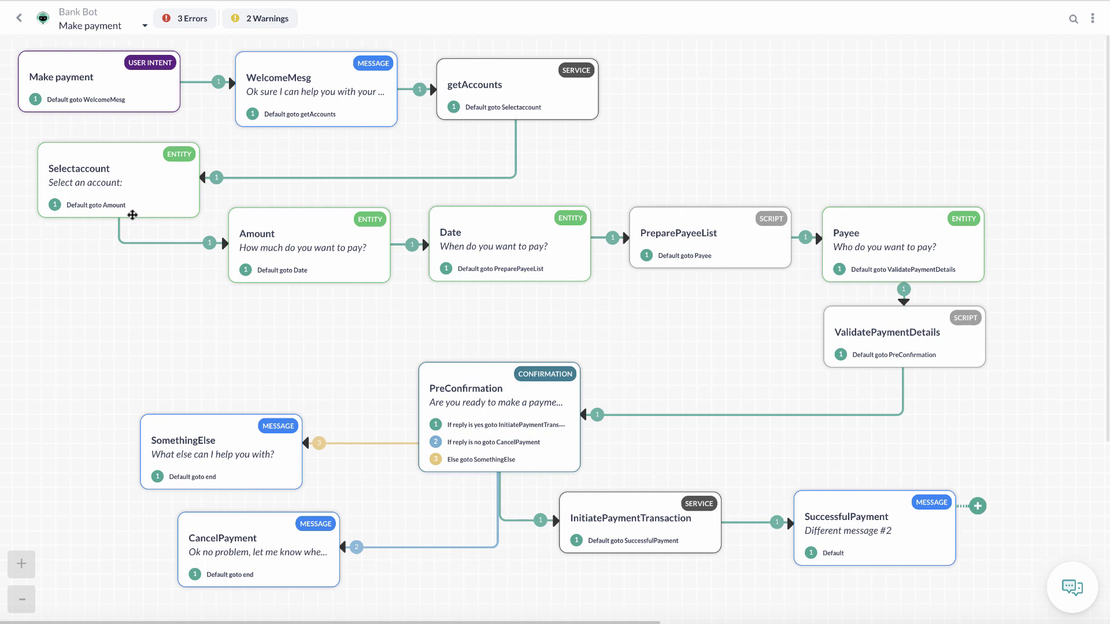
{"action": "mouse_move", "coordinate": [127, 92]}
{"action": "left_click", "coordinate": [114, 63]}
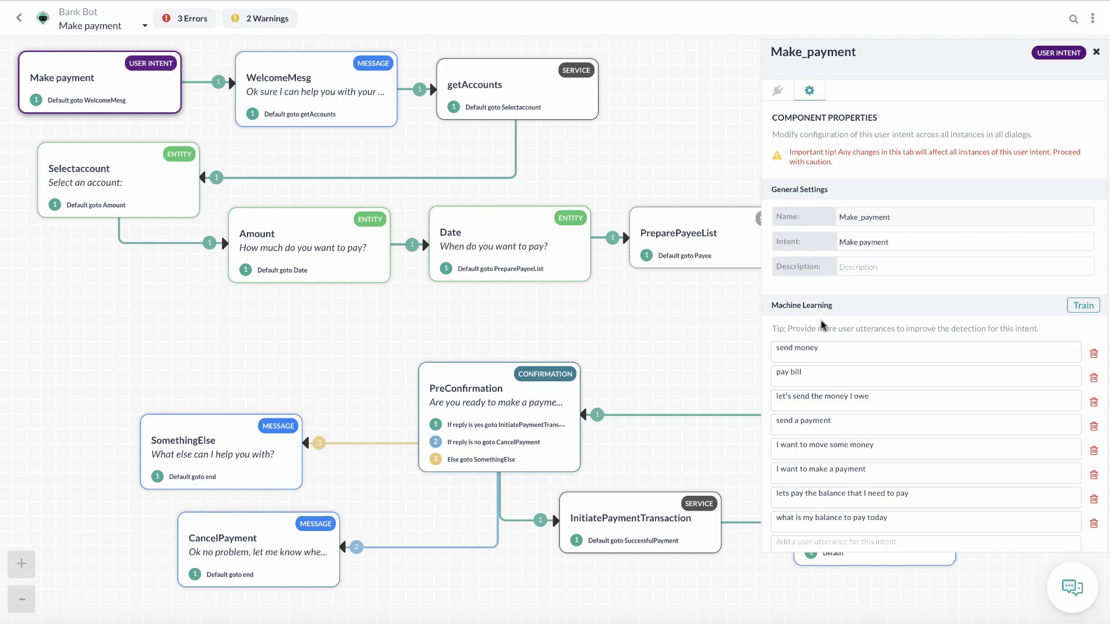
{"action": "scroll", "coordinate": [849, 328], "scroll_direction": "down", "scroll_amount": 5}
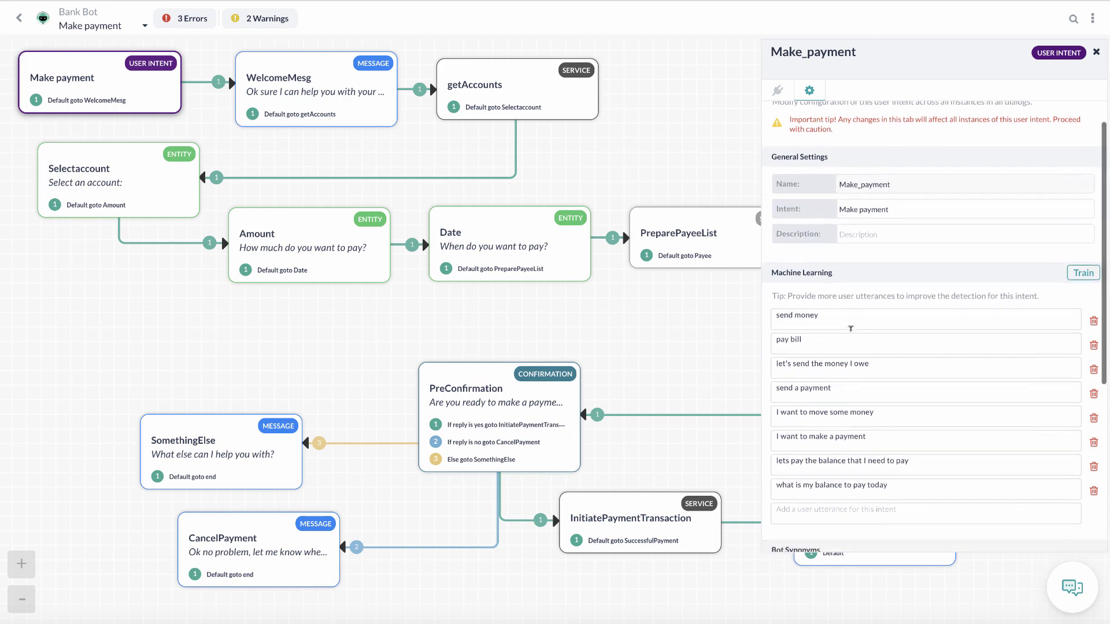
{"action": "scroll", "coordinate": [850, 328], "scroll_direction": "up", "scroll_amount": 5}
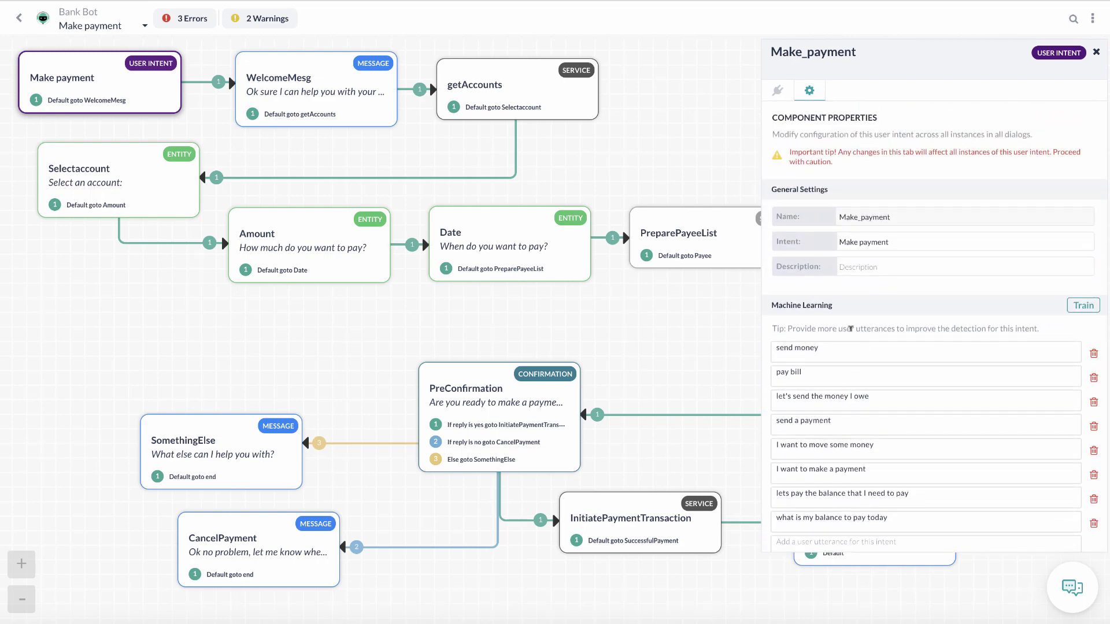
{"action": "left_click", "coordinate": [1095, 52]}
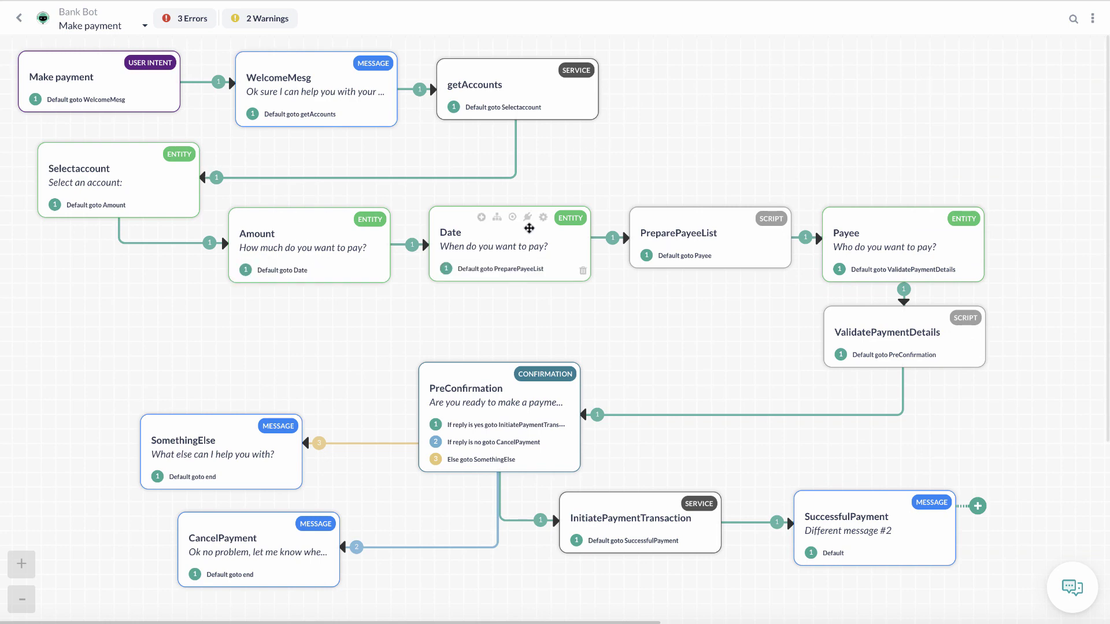
Examine the Date entity's component properties and the available entity types, keeping the type as Date
{"action": "left_click", "coordinate": [543, 217]}
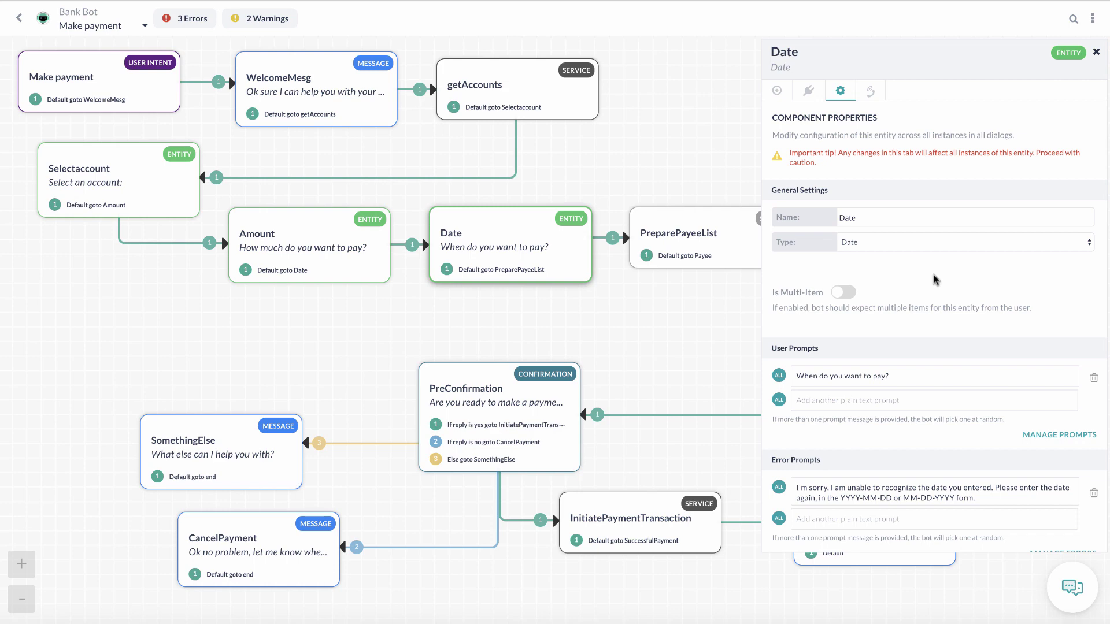
{"action": "left_click", "coordinate": [905, 241]}
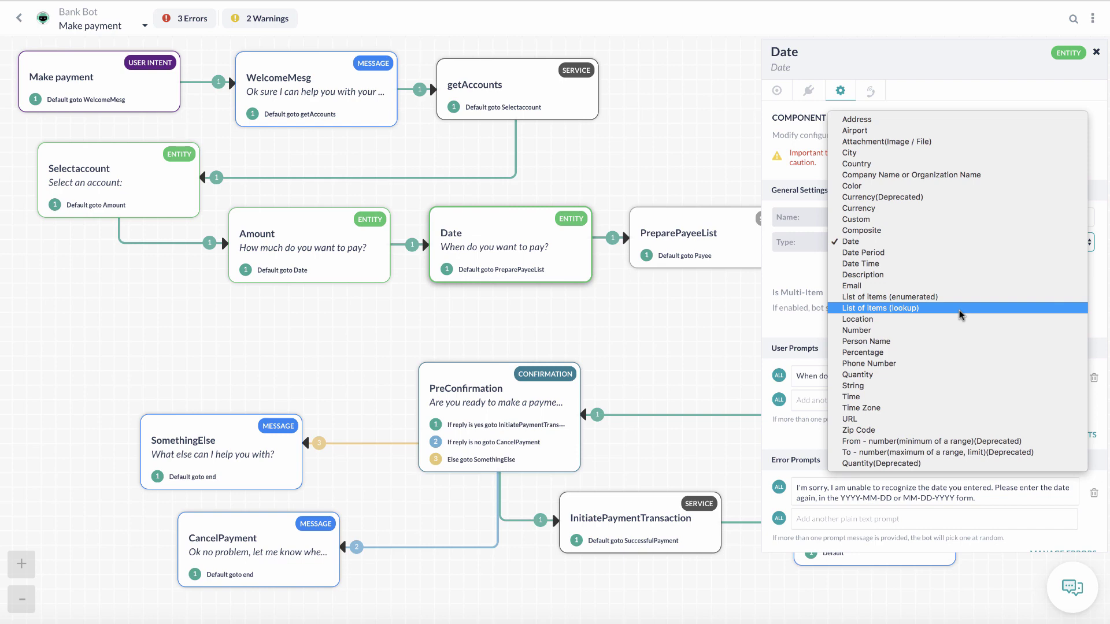
{"action": "left_click", "coordinate": [983, 241]}
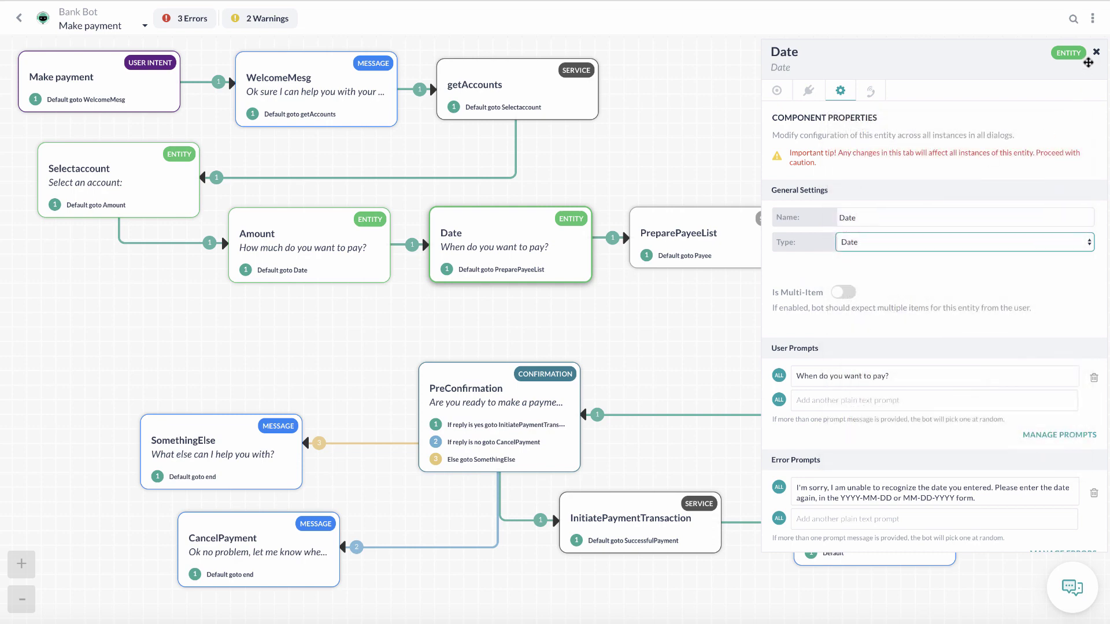
{"action": "left_click", "coordinate": [1095, 51]}
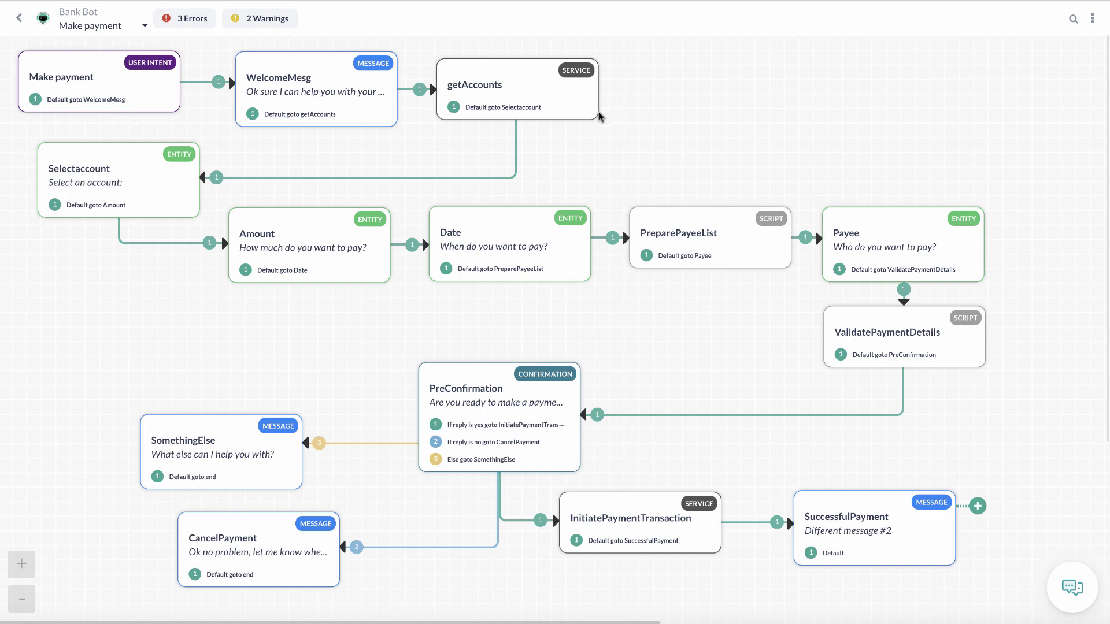
Inspect the getAccounts service's request definition, including its authorization, headers and test request, and return to the dialog flow
{"action": "left_click", "coordinate": [548, 72]}
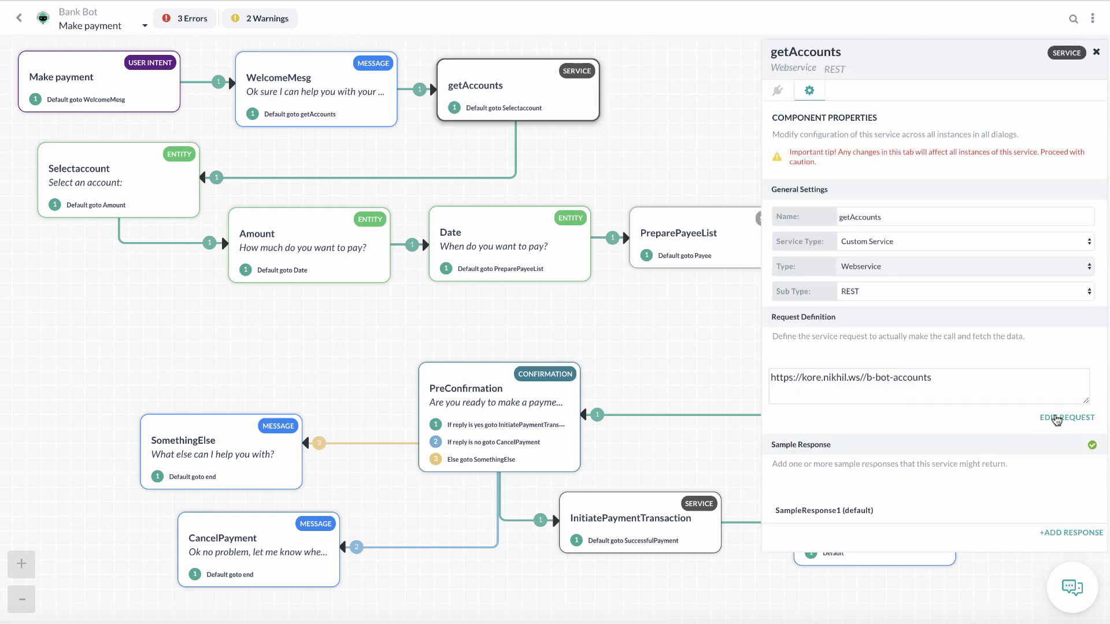
{"action": "left_click", "coordinate": [1057, 419]}
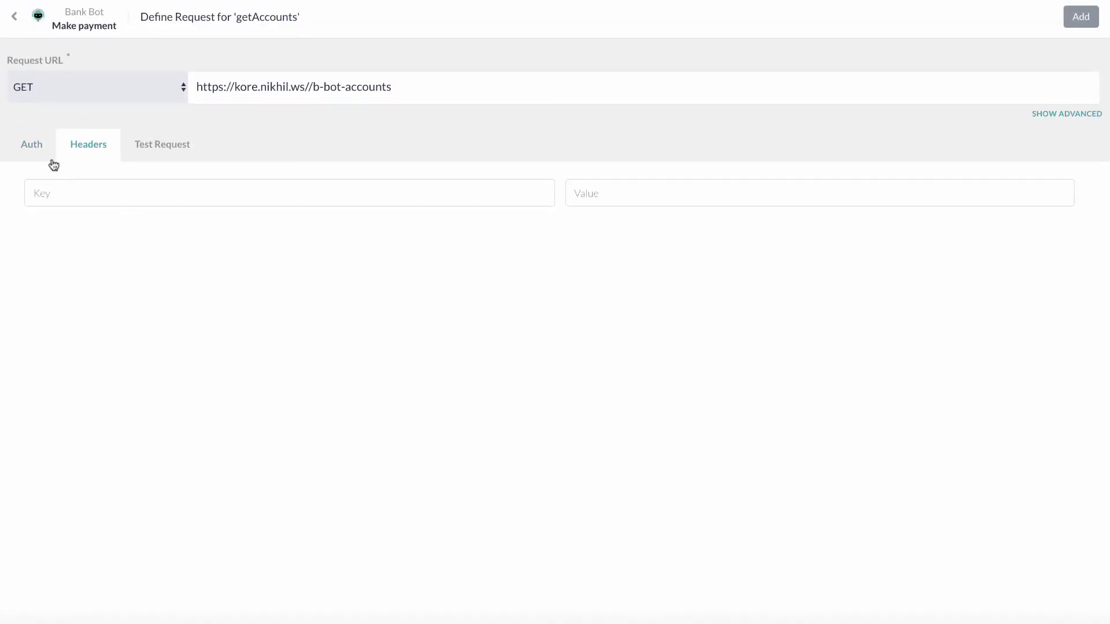
{"action": "left_click", "coordinate": [31, 144]}
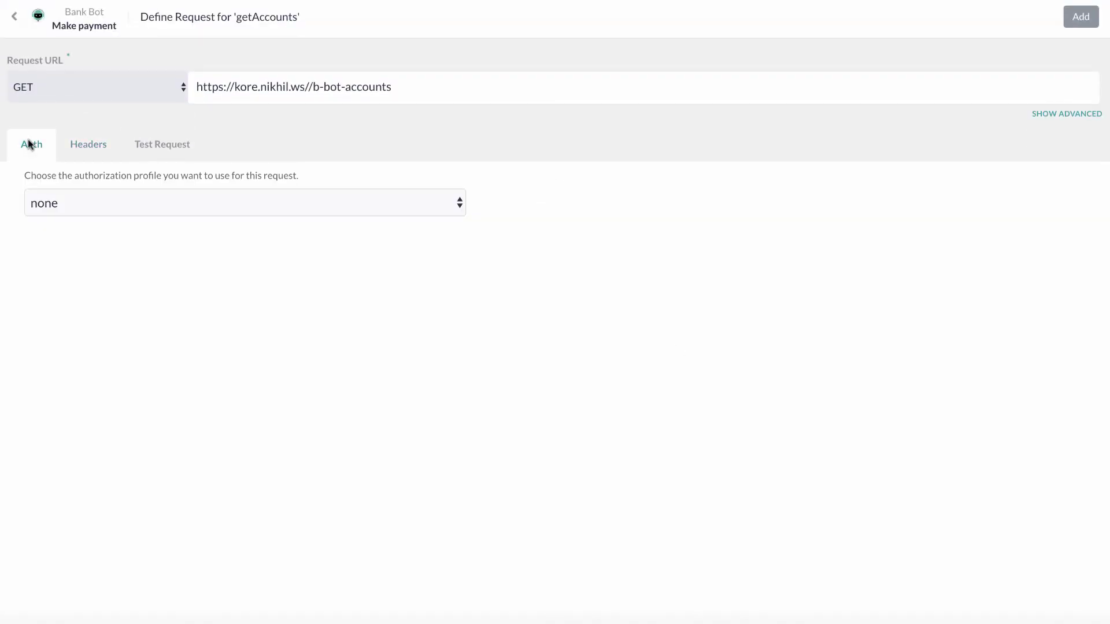
{"action": "left_click", "coordinate": [90, 148]}
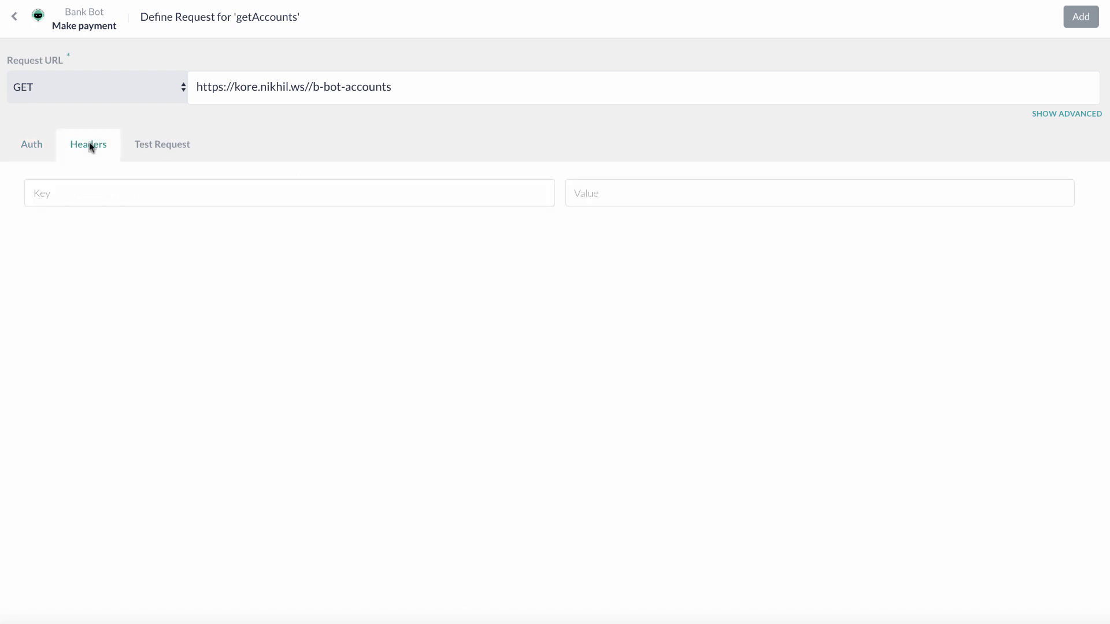
{"action": "left_click", "coordinate": [147, 145]}
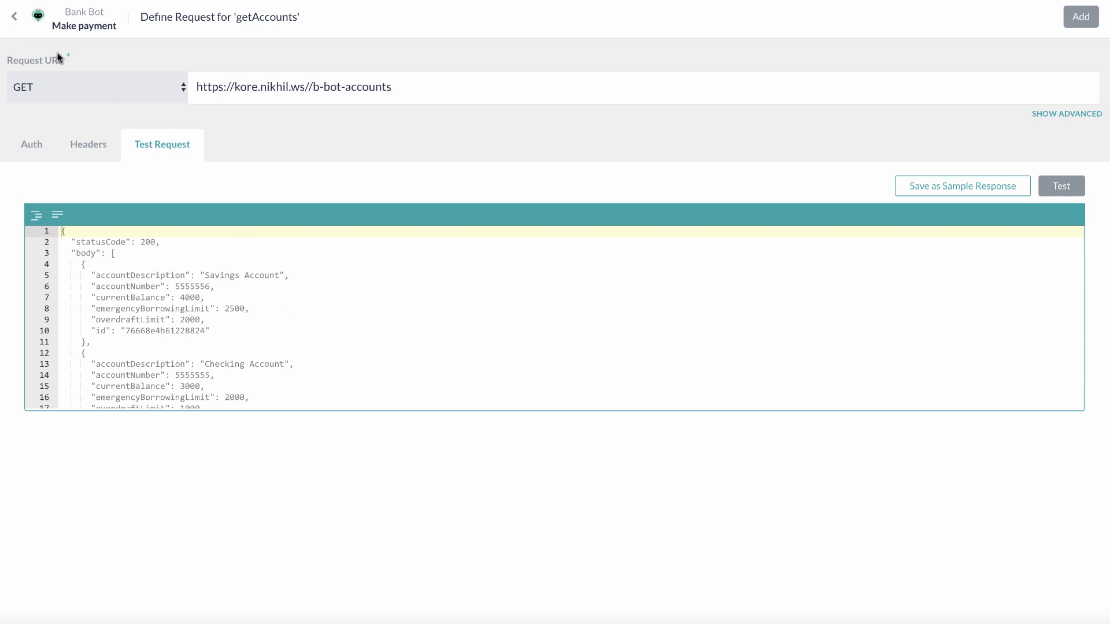
{"action": "left_click", "coordinate": [16, 21]}
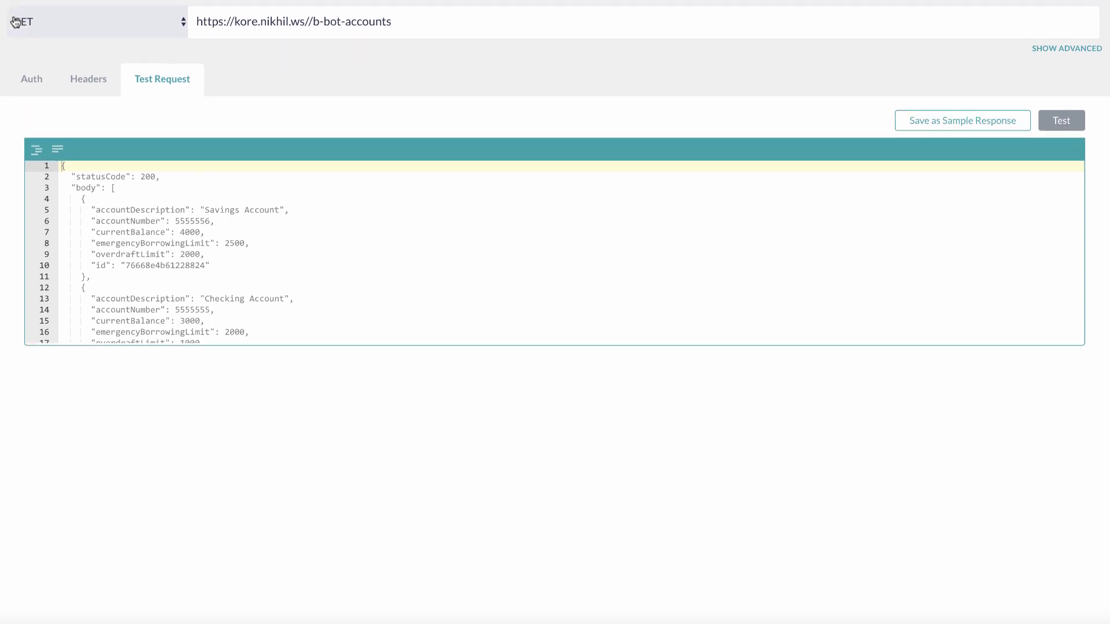
{"action": "left_click", "coordinate": [1096, 52]}
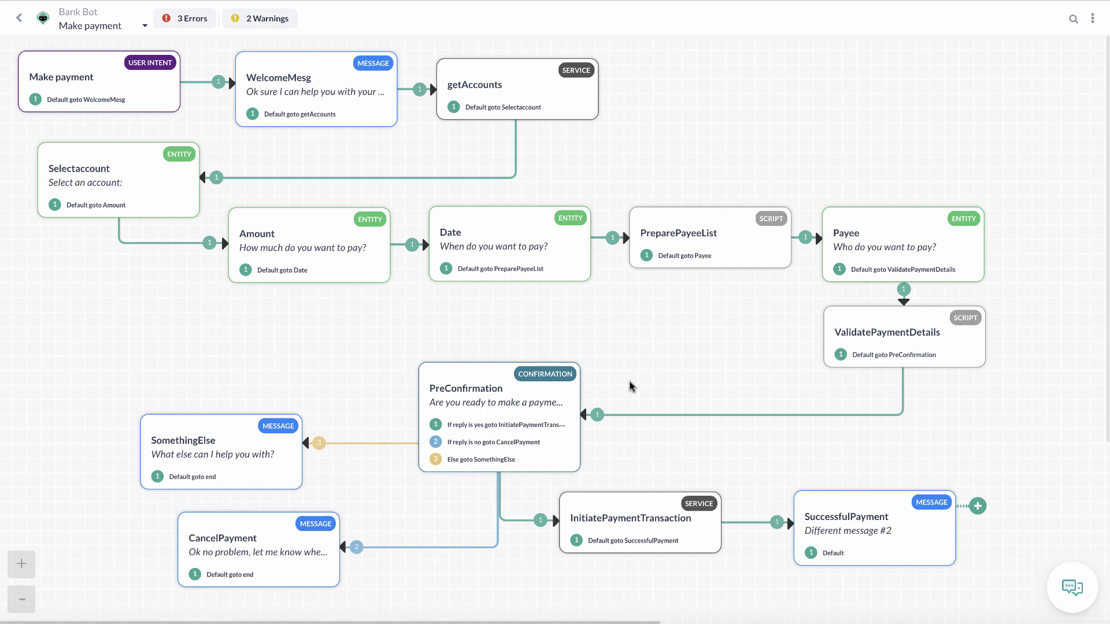
Open the SuccessfulPayment message's properties and go to the management page for its bot responses
{"action": "mouse_move", "coordinate": [663, 512]}
{"action": "mouse_move", "coordinate": [893, 519]}
{"action": "left_click", "coordinate": [901, 502]}
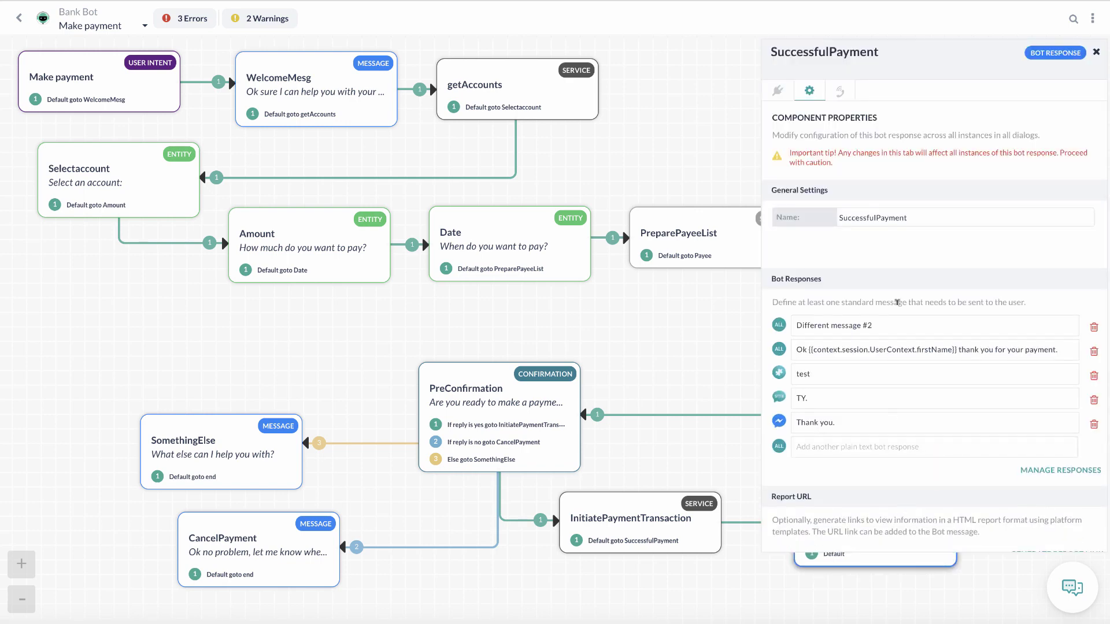
{"action": "left_click", "coordinate": [1061, 470]}
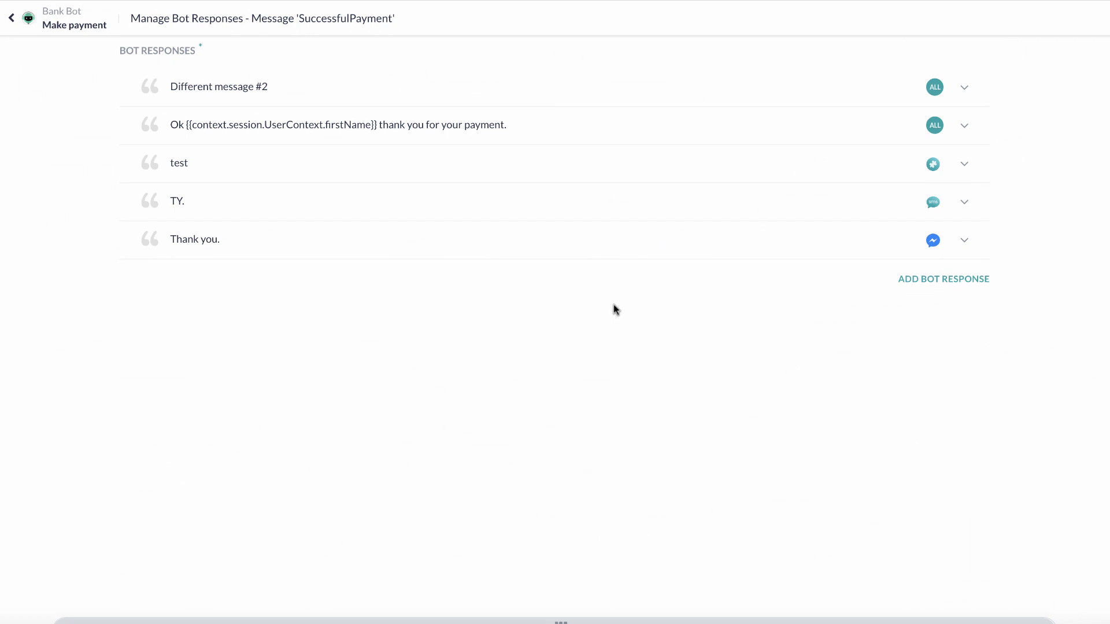
Explore the plain text and JavaScript editors of the "thank you for your payment" response, clearing the message temporarily and discarding the edit
{"action": "left_click", "coordinate": [634, 132]}
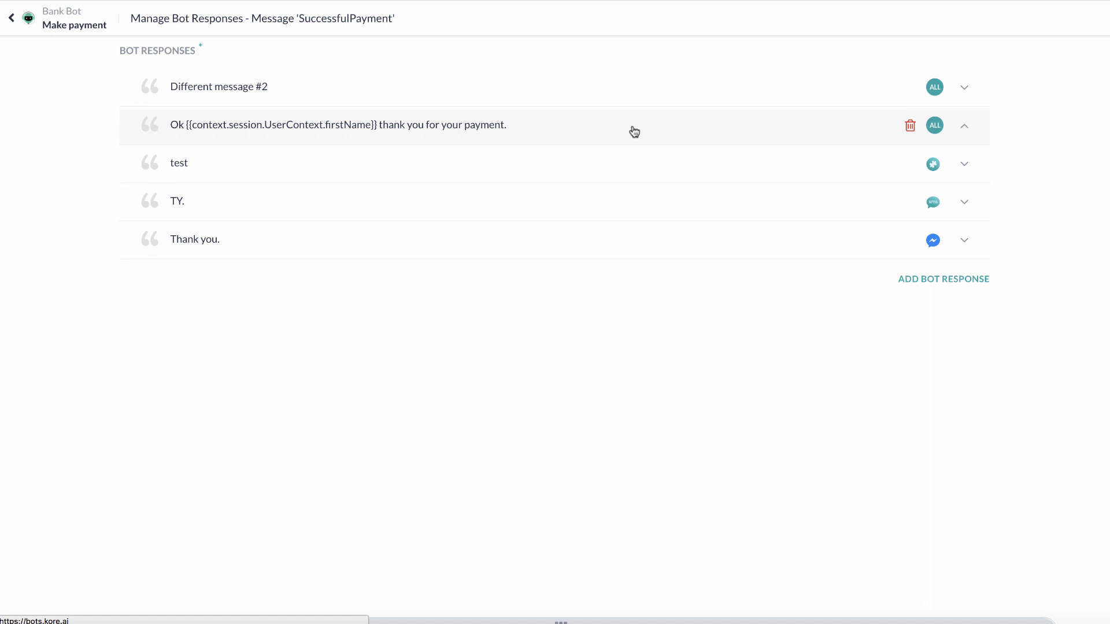
{"action": "scroll", "coordinate": [631, 129], "scroll_direction": "down", "scroll_amount": 1}
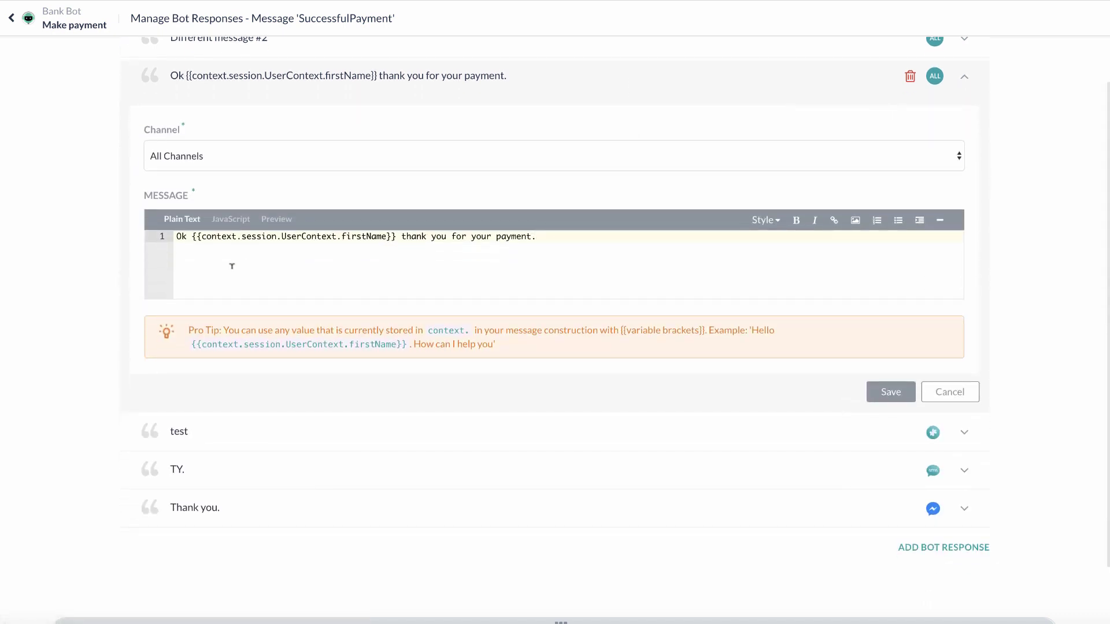
{"action": "left_click", "coordinate": [548, 237]}
{"action": "left_click_drag", "start_coordinate": [341, 238], "coordinate": [162, 228]}
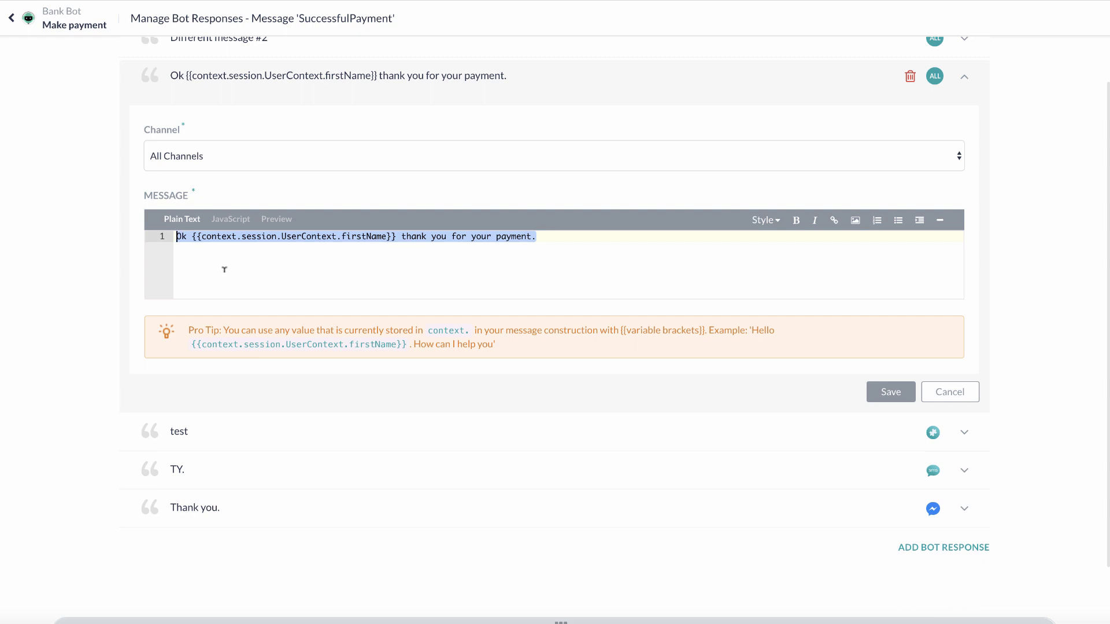
{"action": "key", "text": "BackSpace"}
{"action": "left_click", "coordinate": [229, 221]}
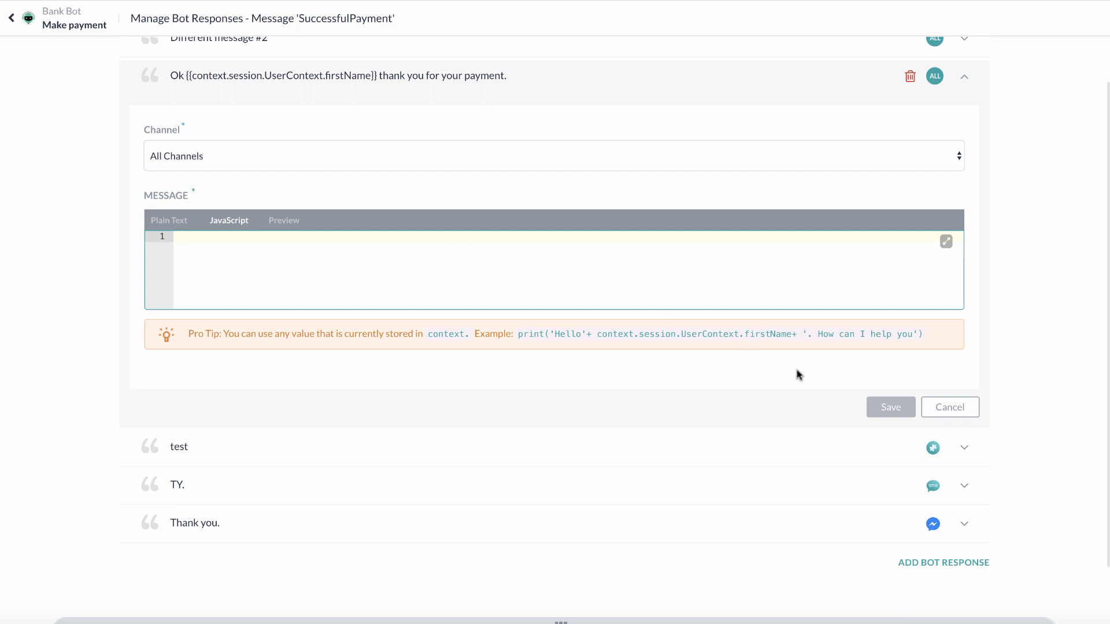
{"action": "left_click", "coordinate": [947, 408]}
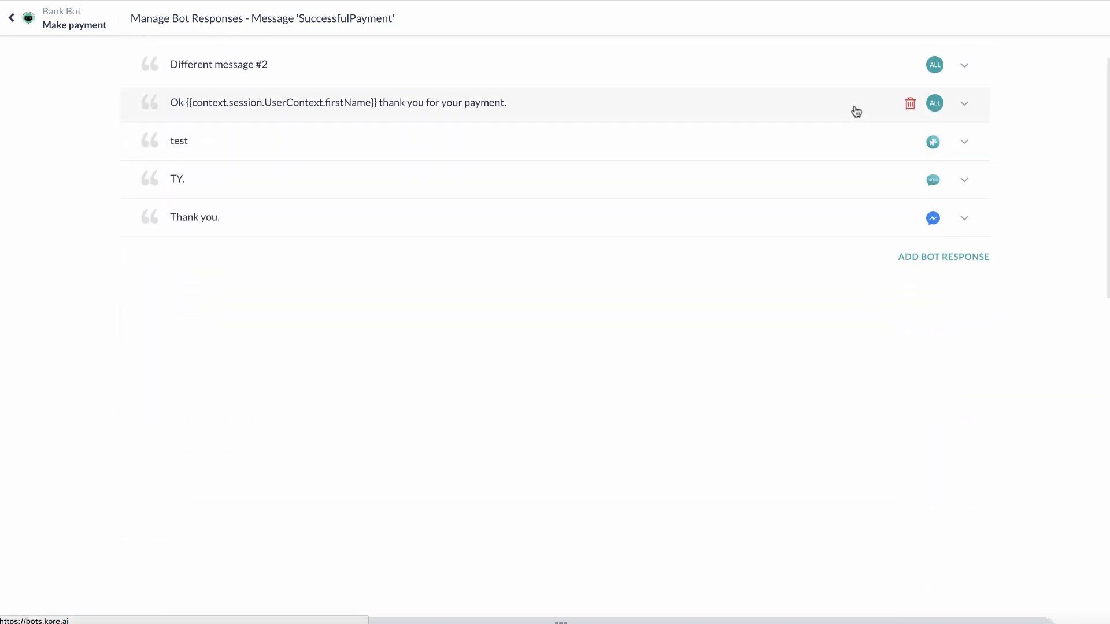
Check the "thank you for your payment" response's channel and message once more, and return to the Make payment flow without saving
{"action": "left_click", "coordinate": [856, 111]}
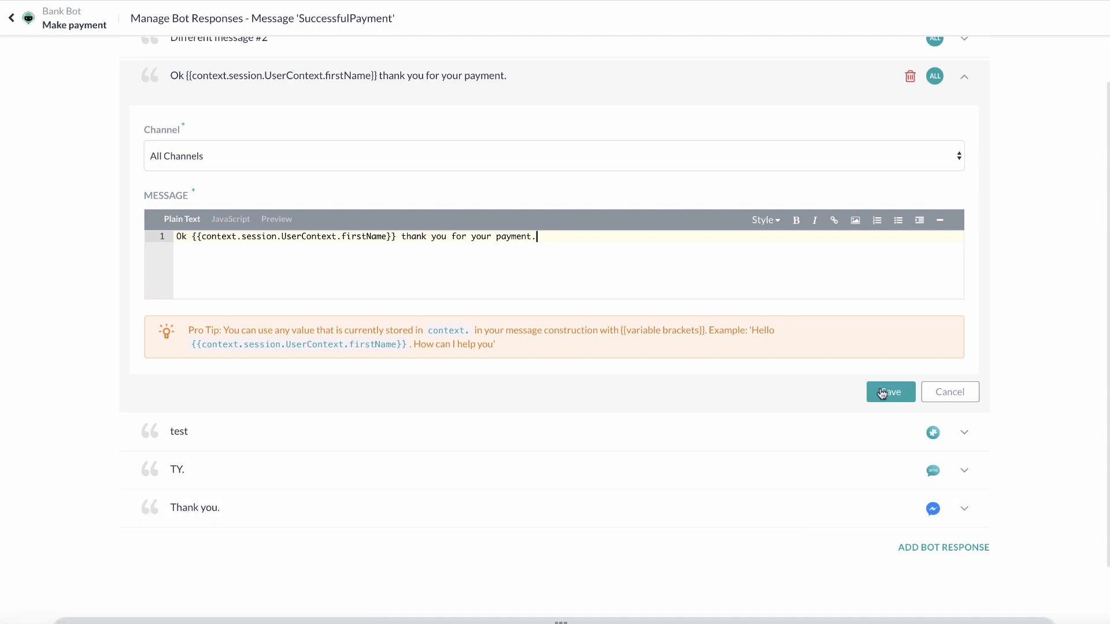
{"action": "left_click", "coordinate": [949, 392]}
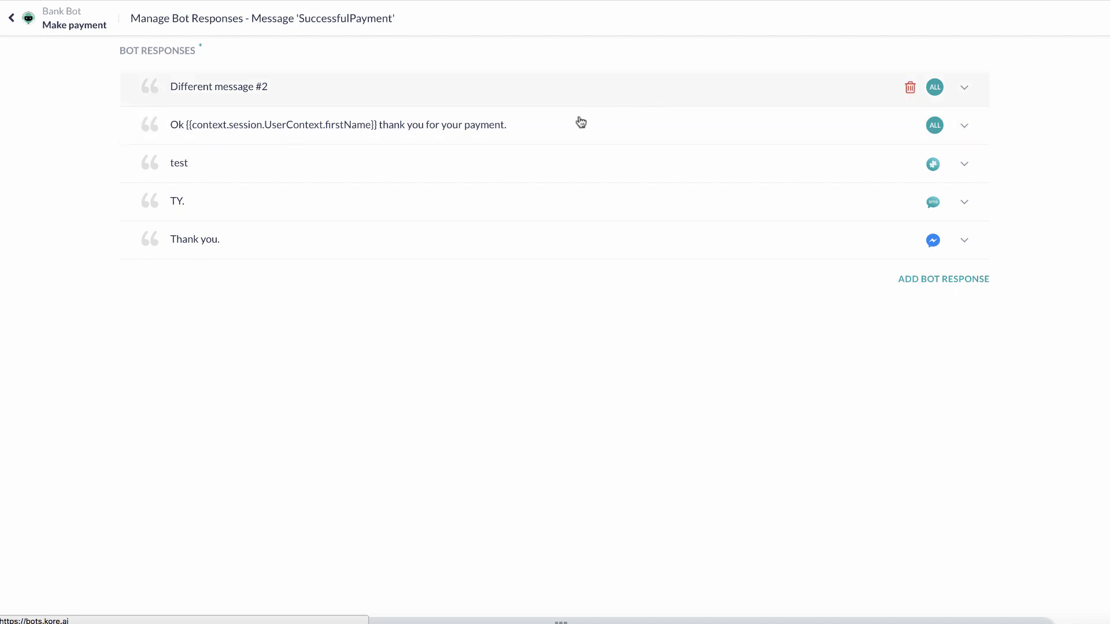
{"action": "left_click", "coordinate": [11, 18]}
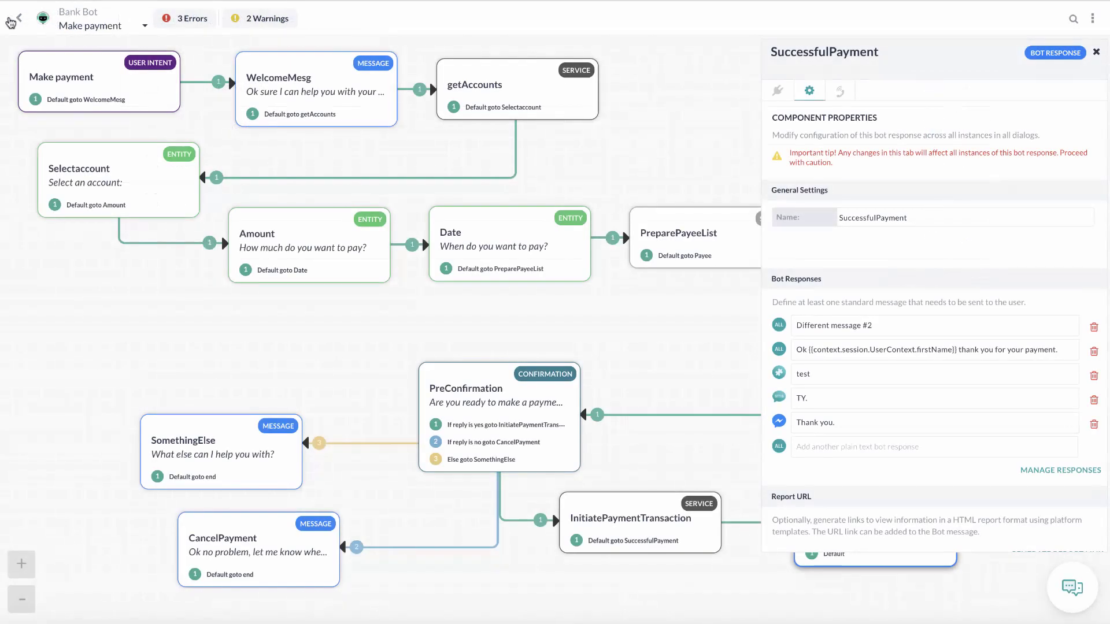
{"action": "left_click", "coordinate": [1096, 52]}
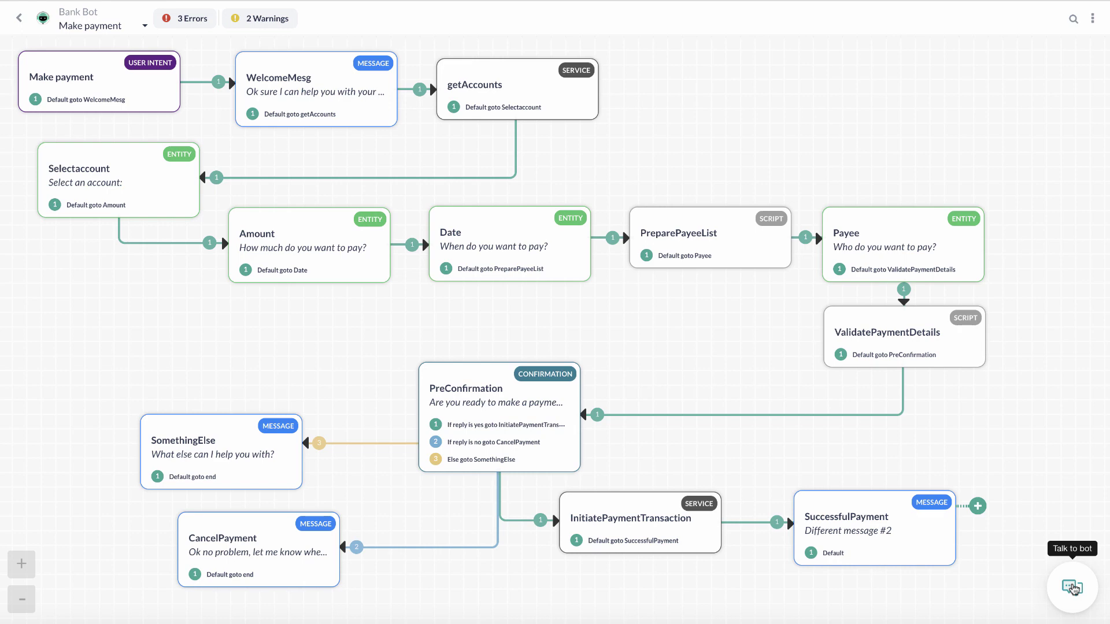
Start a test chat with the bot with its debug log open, send "I want to make a payment", and briefly collapse the log
{"action": "left_click", "coordinate": [1073, 589]}
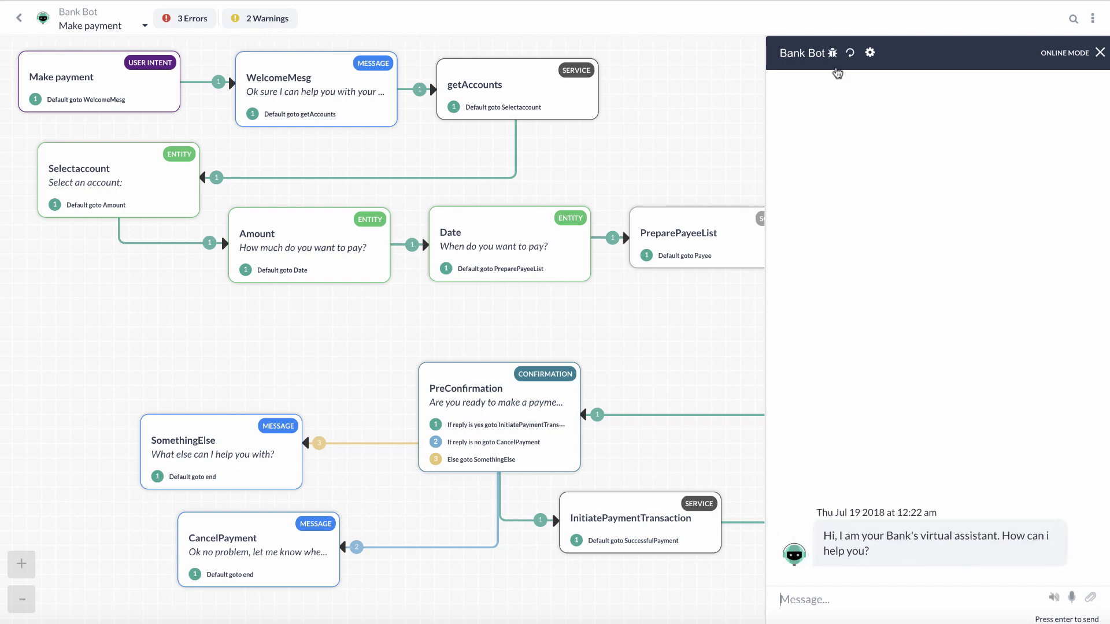
{"action": "left_click", "coordinate": [833, 54]}
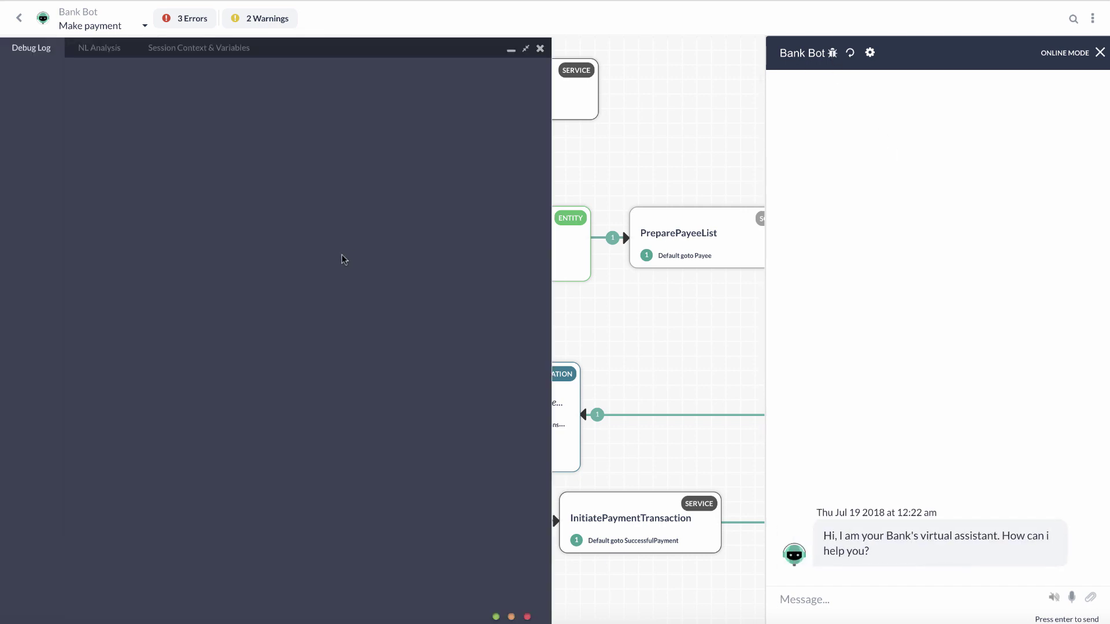
{"action": "left_click", "coordinate": [834, 595]}
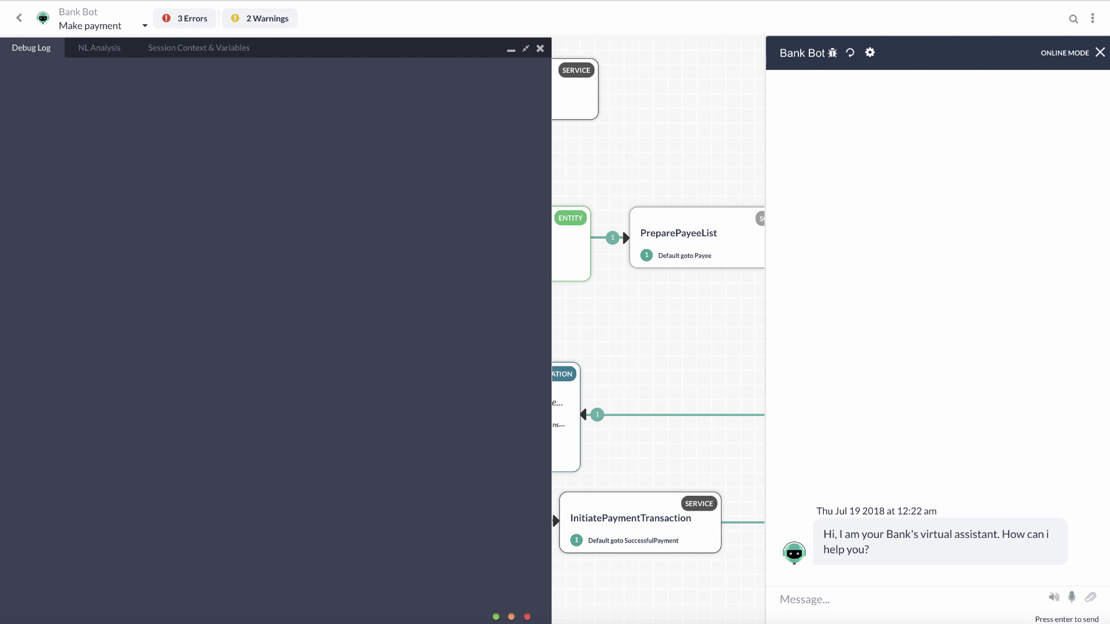
{"action": "type", "text": "I want to make a payment"}
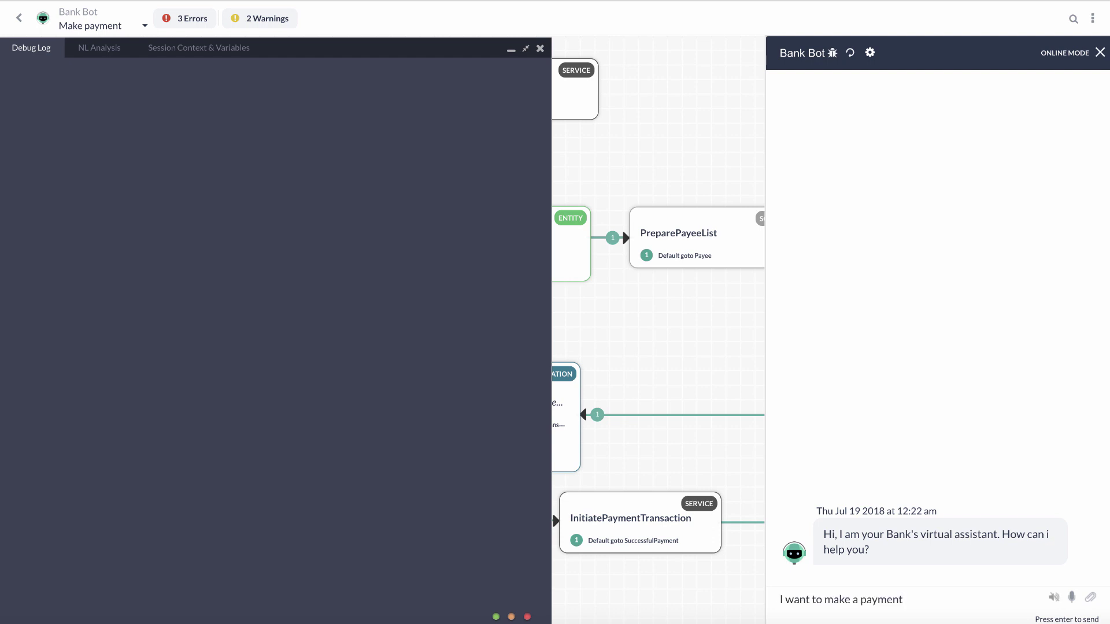
{"action": "key", "text": "Return"}
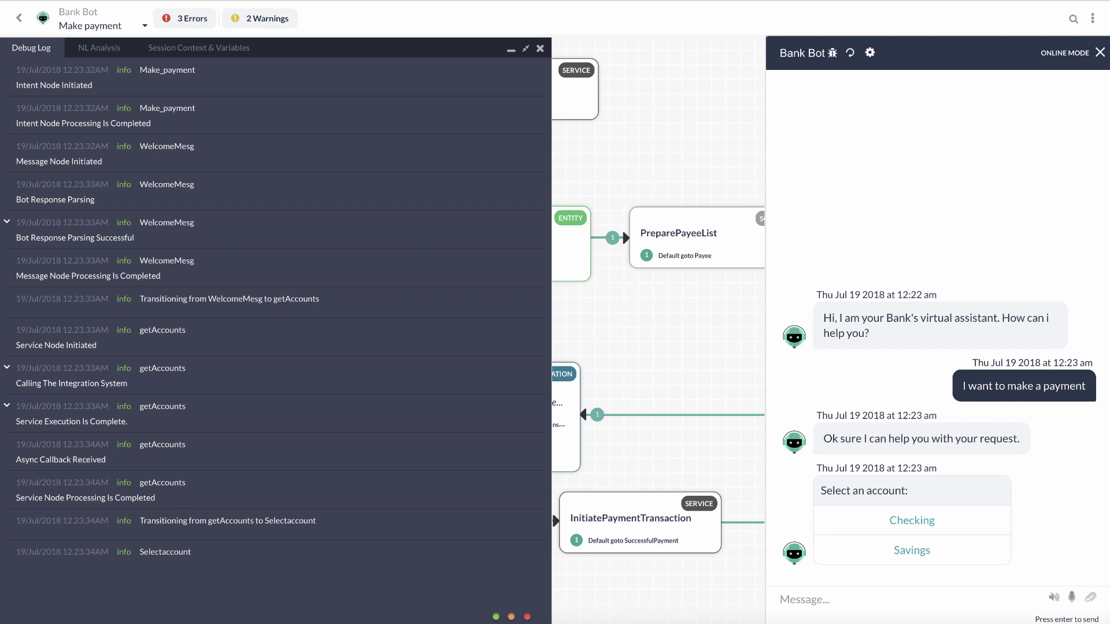
{"action": "left_click", "coordinate": [512, 53]}
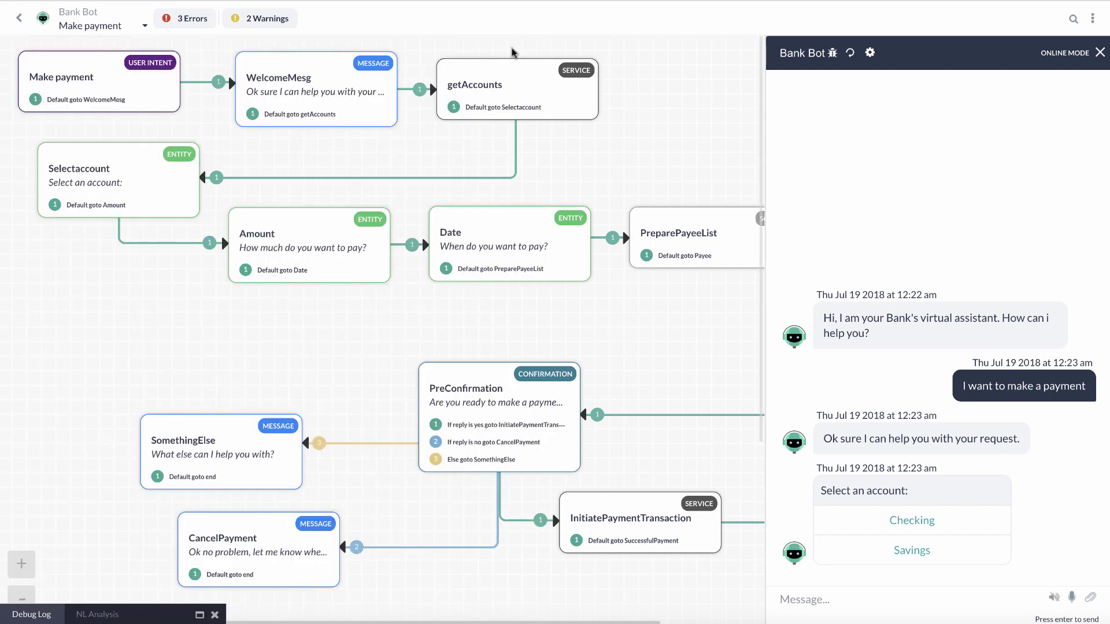
{"action": "left_click", "coordinate": [199, 614]}
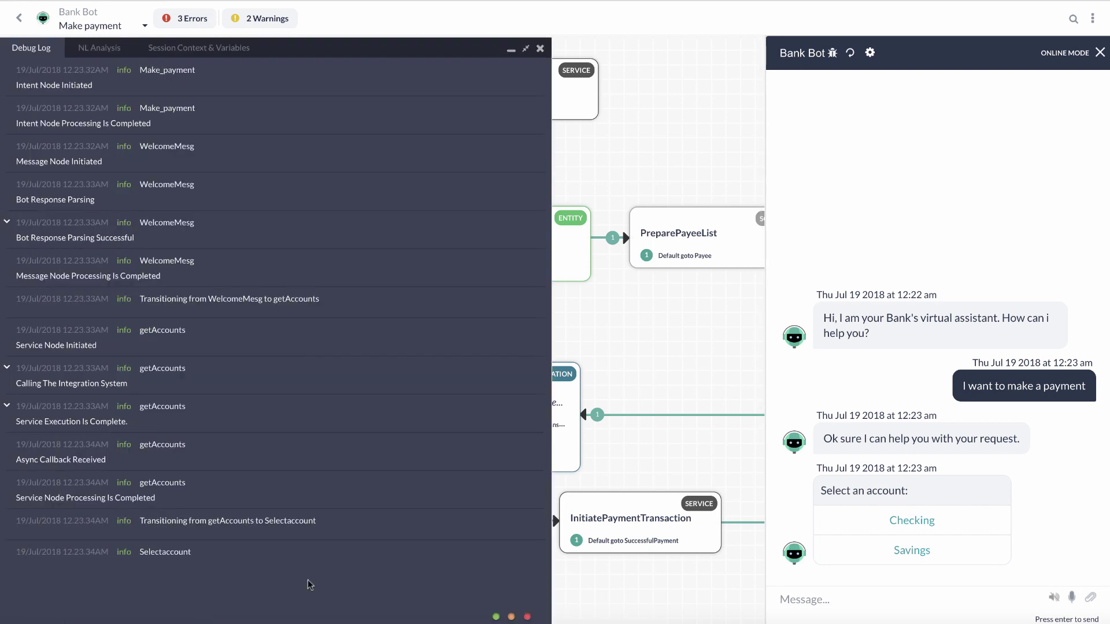
Choose the Checking account for the payment and reply "I want to pay 50 dollars and 12 cents"
{"action": "left_click", "coordinate": [920, 527]}
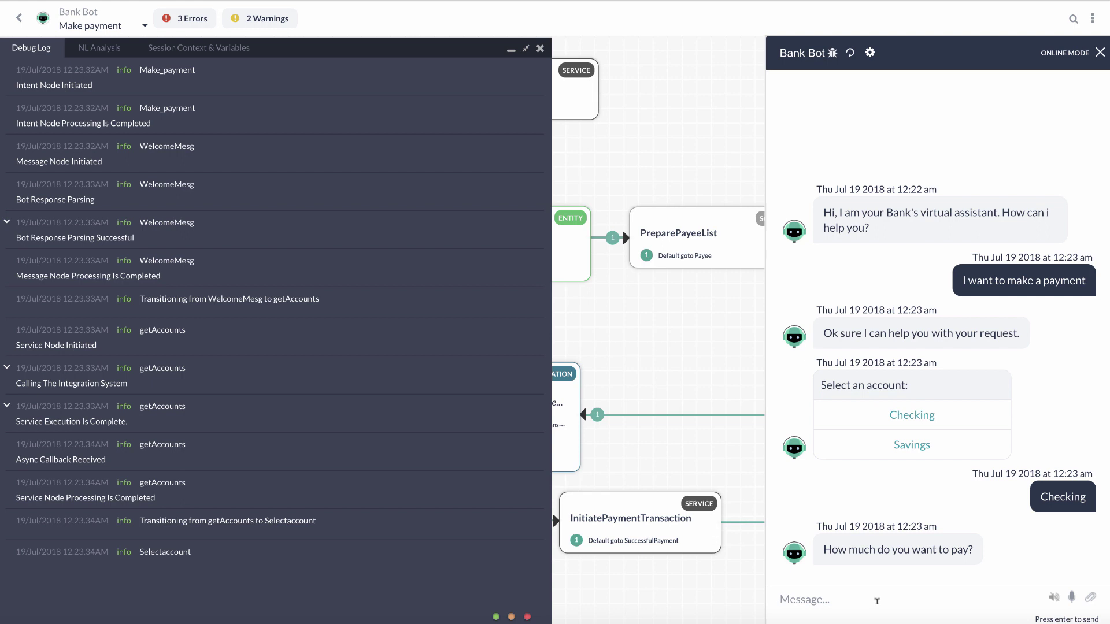
{"action": "left_click", "coordinate": [877, 600]}
{"action": "type", "text": "I want to pay 50 dollars and 12 cents"}
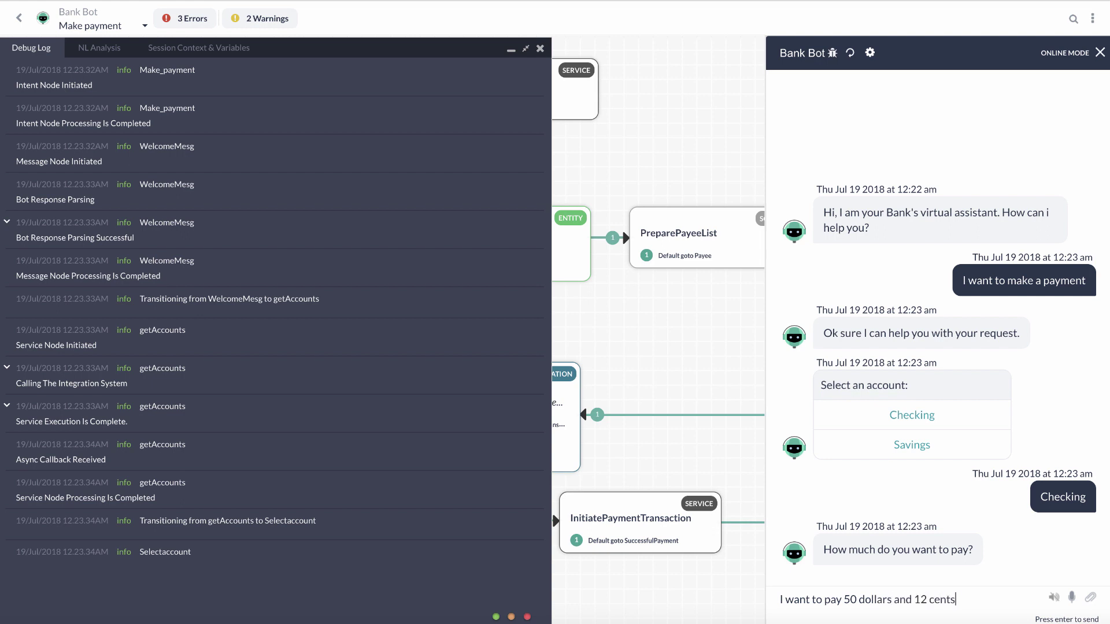
{"action": "key", "text": "Return"}
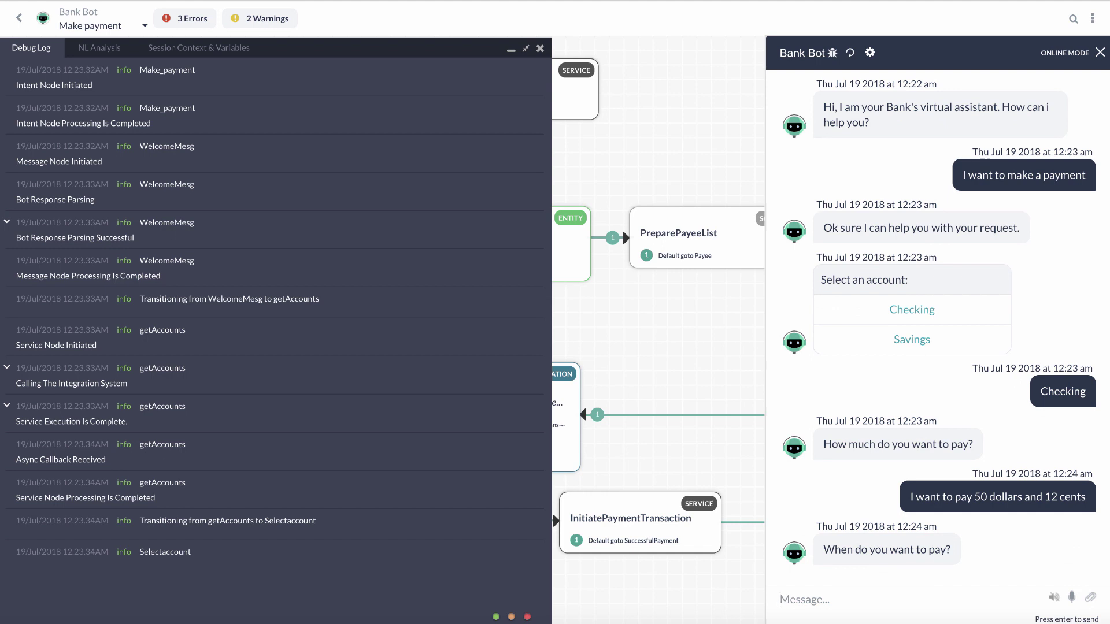
Answer the bot's date question with "lets pay on Friday" and its payee question with "Amazon"
{"action": "type", "text": "lets pay on Friday"}
{"action": "key", "text": "Return"}
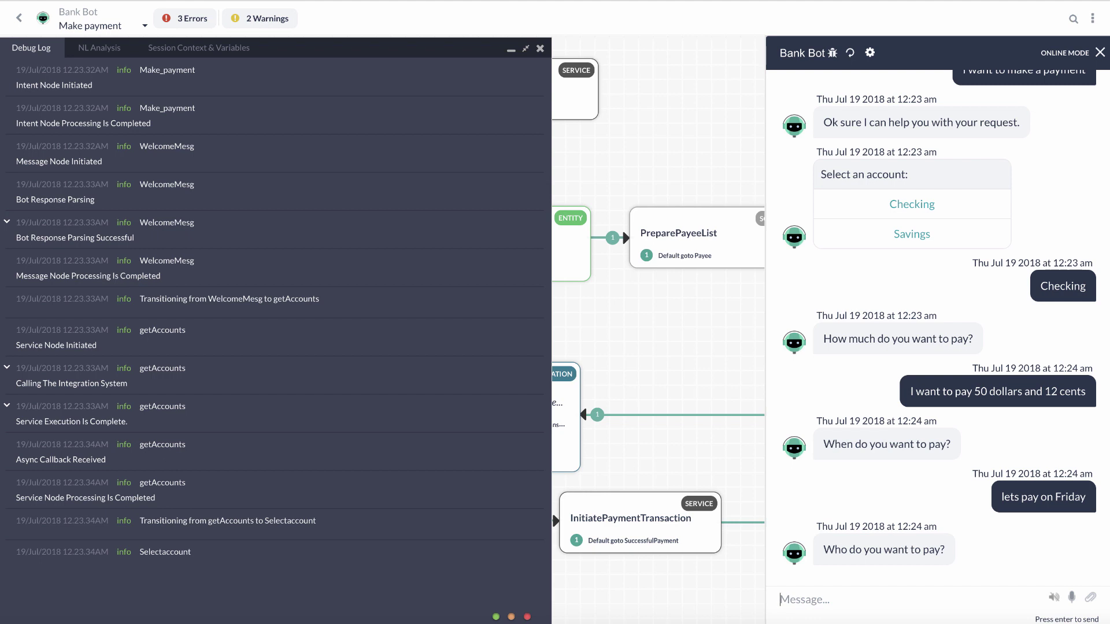
{"action": "type", "text": "Amazon."}
{"action": "key", "text": "Return"}
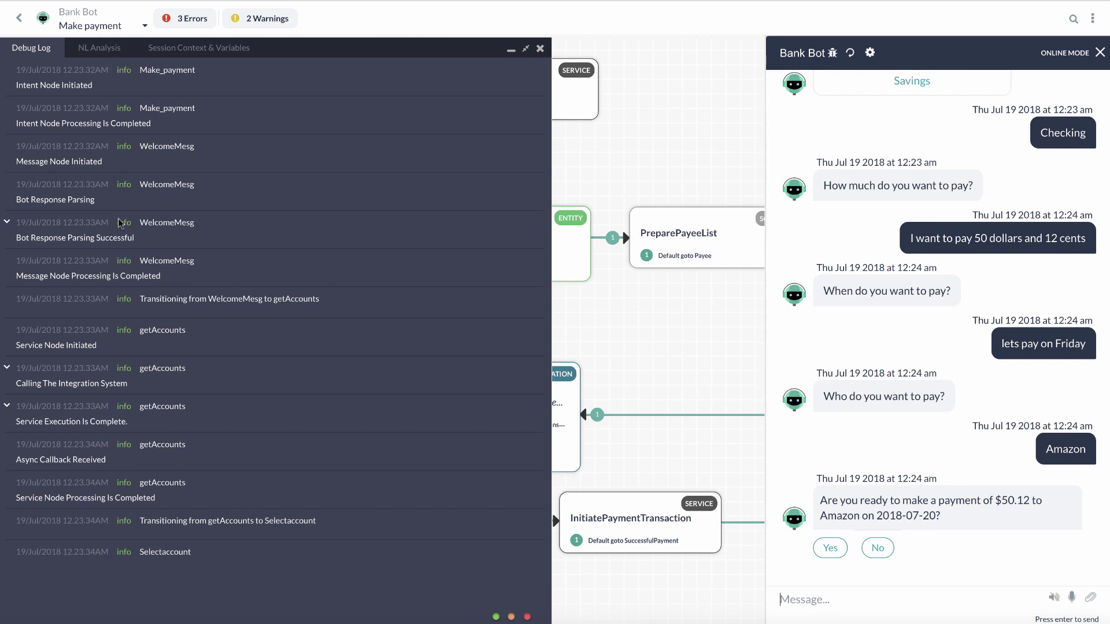
Review the debug log's node-by-node trace of the payment conversation from start to finish
{"action": "scroll", "coordinate": [134, 310], "scroll_direction": "down", "scroll_amount": 1}
{"action": "scroll", "coordinate": [133, 311], "scroll_direction": "down", "scroll_amount": 10}
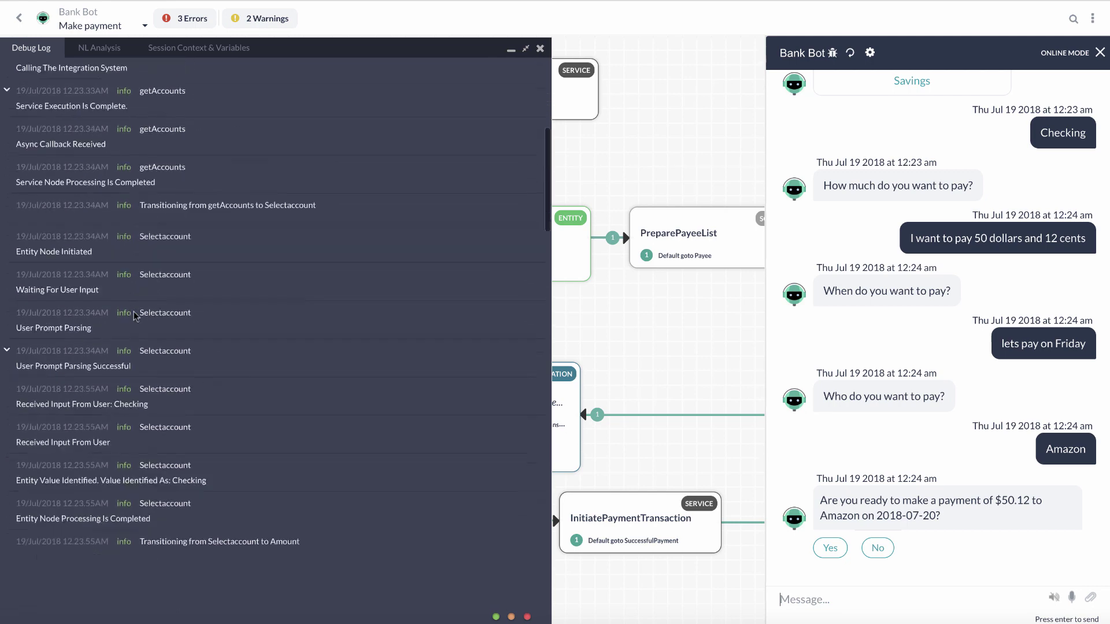
{"action": "scroll", "coordinate": [134, 311], "scroll_direction": "down", "scroll_amount": 10}
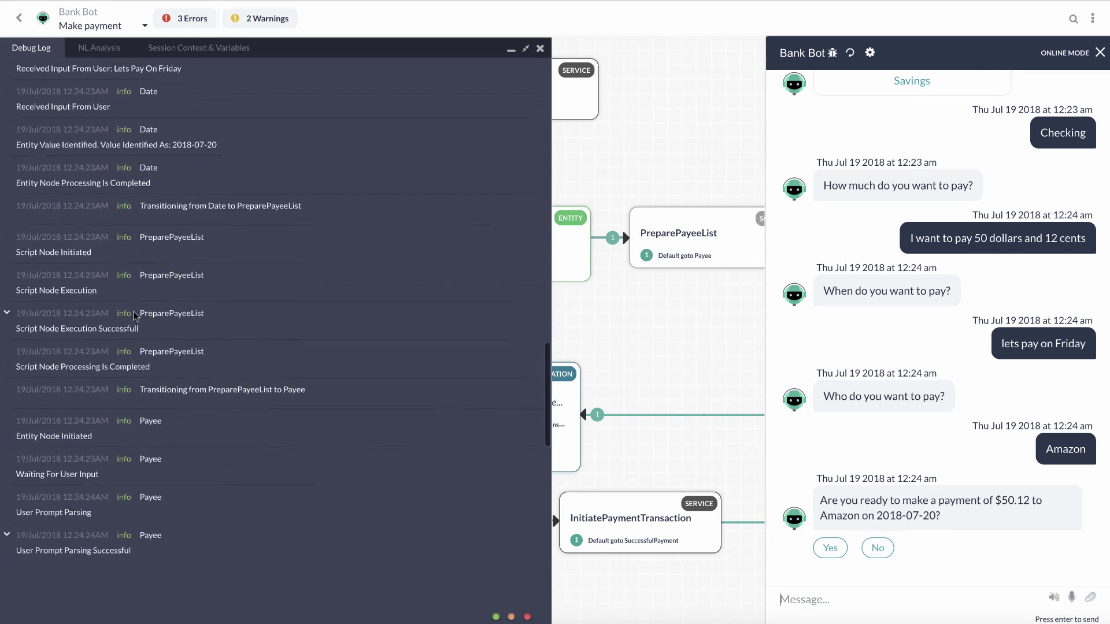
{"action": "scroll", "coordinate": [133, 311], "scroll_direction": "down", "scroll_amount": 8}
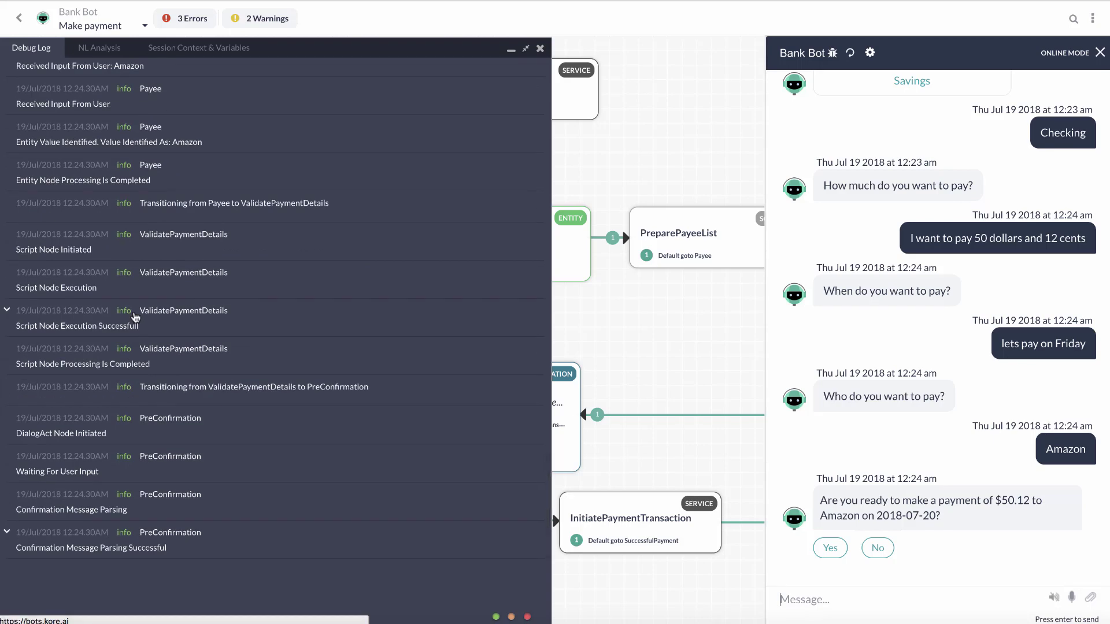
{"action": "scroll", "coordinate": [135, 316], "scroll_direction": "up", "scroll_amount": 20}
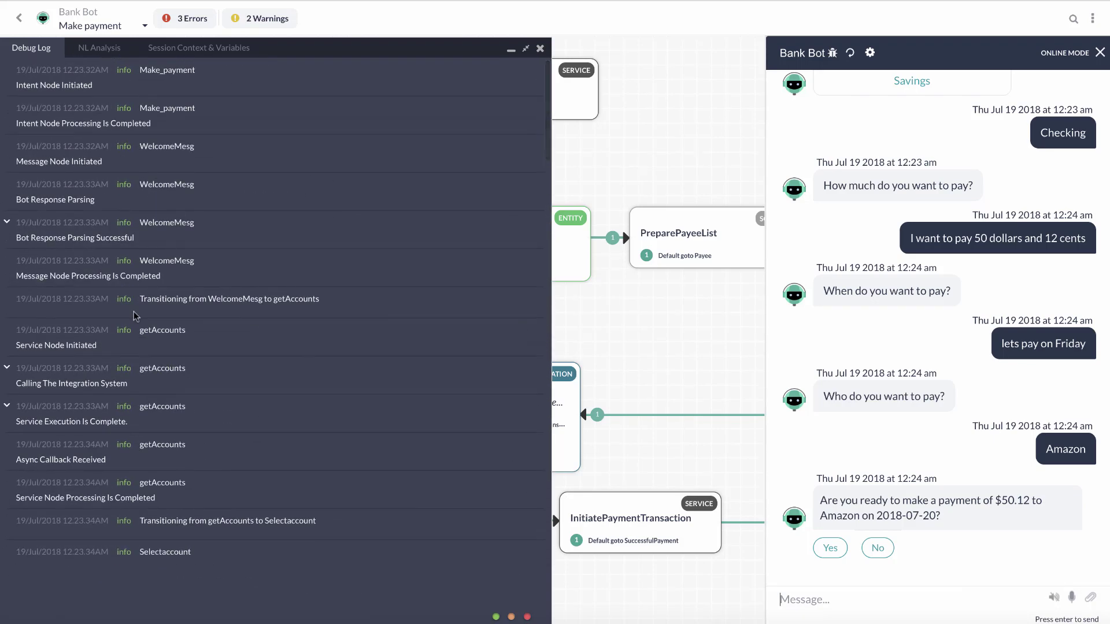
Examine the NL analysis of the payment request, including its tone analysis and its ml and fm intent scoring
{"action": "left_click", "coordinate": [100, 48]}
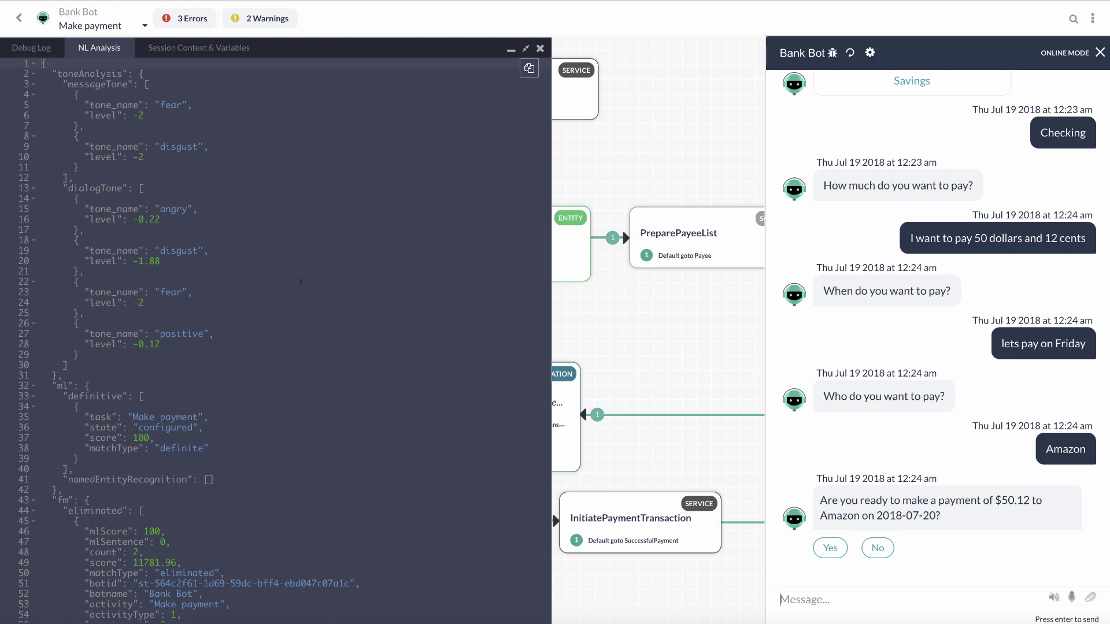
{"action": "scroll", "coordinate": [301, 282], "scroll_direction": "down", "scroll_amount": 5}
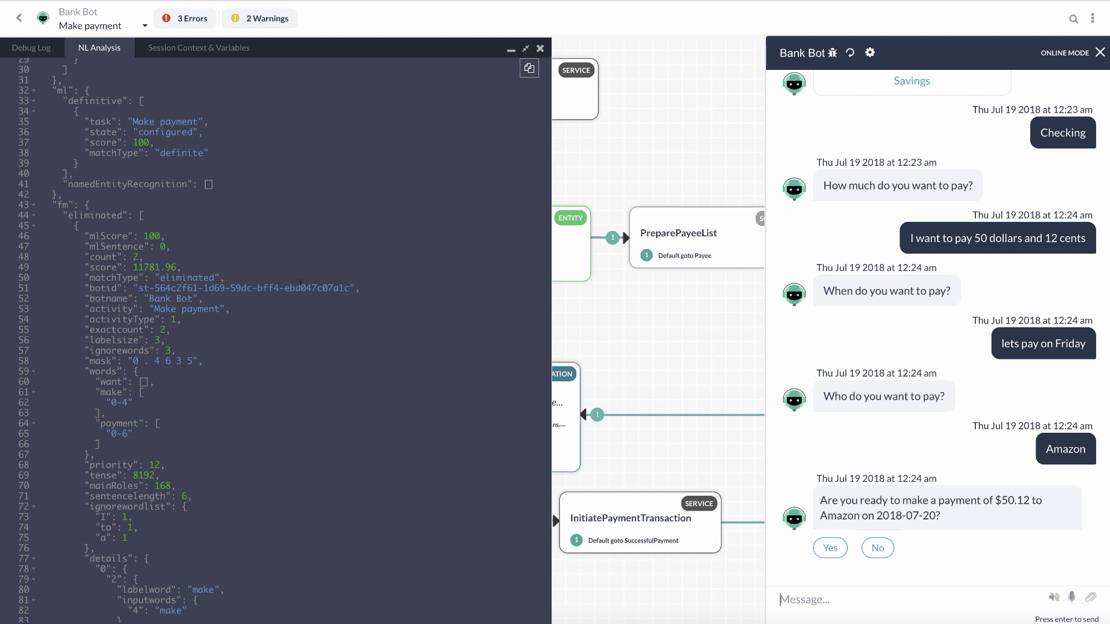
{"action": "scroll", "coordinate": [300, 282], "scroll_direction": "up", "scroll_amount": 5}
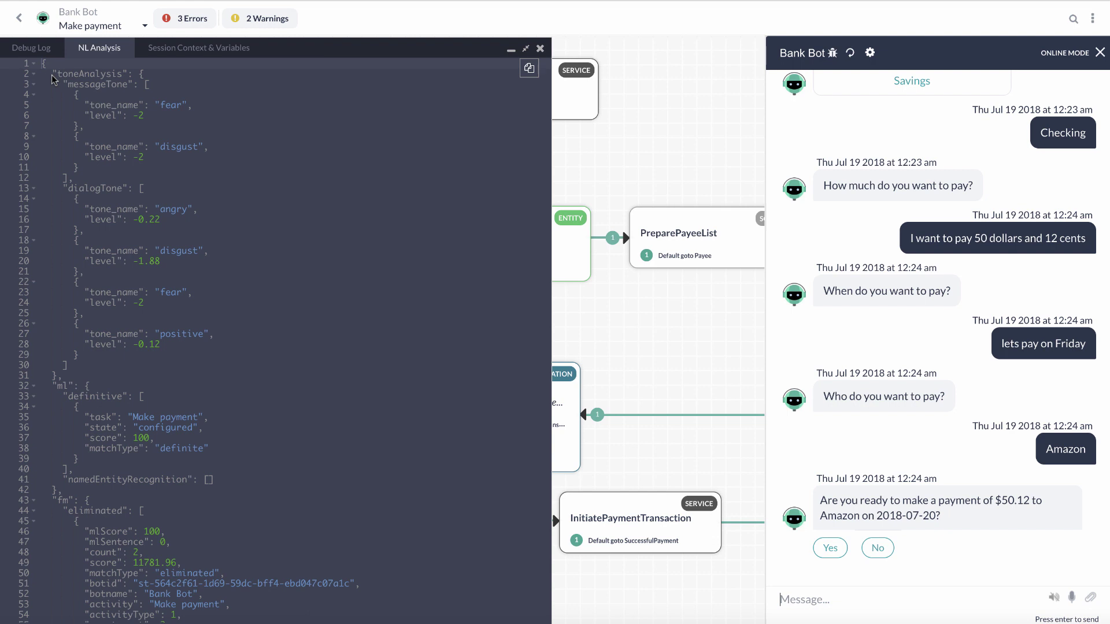
Examine the session context's entities block and the getAccounts service response
{"action": "left_click", "coordinate": [184, 53]}
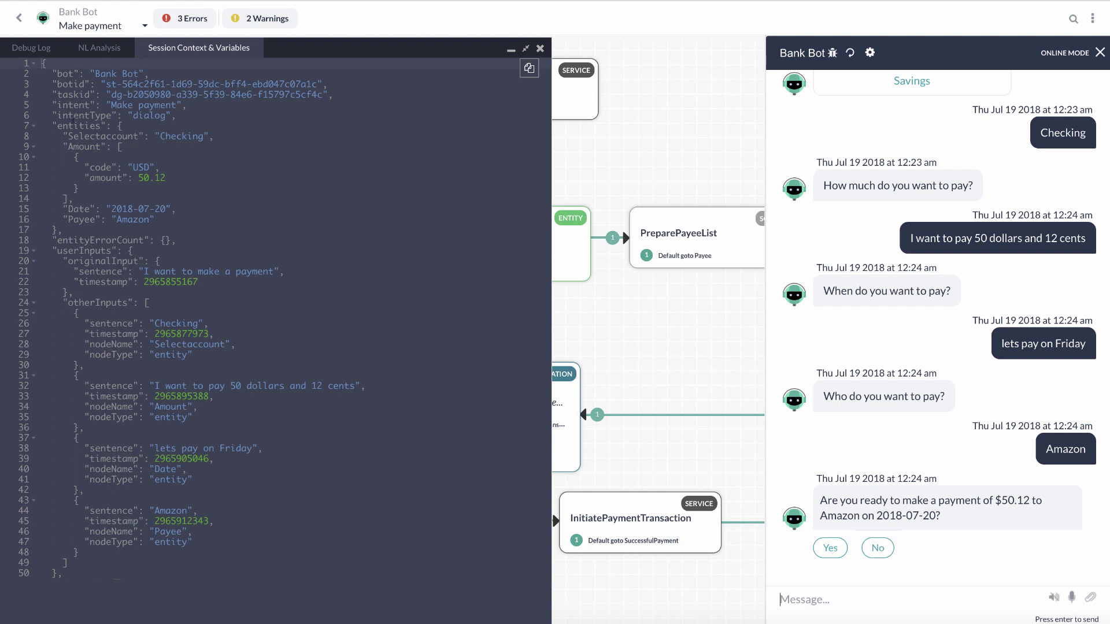
{"action": "left_click_drag", "start_coordinate": [52, 125], "coordinate": [62, 230]}
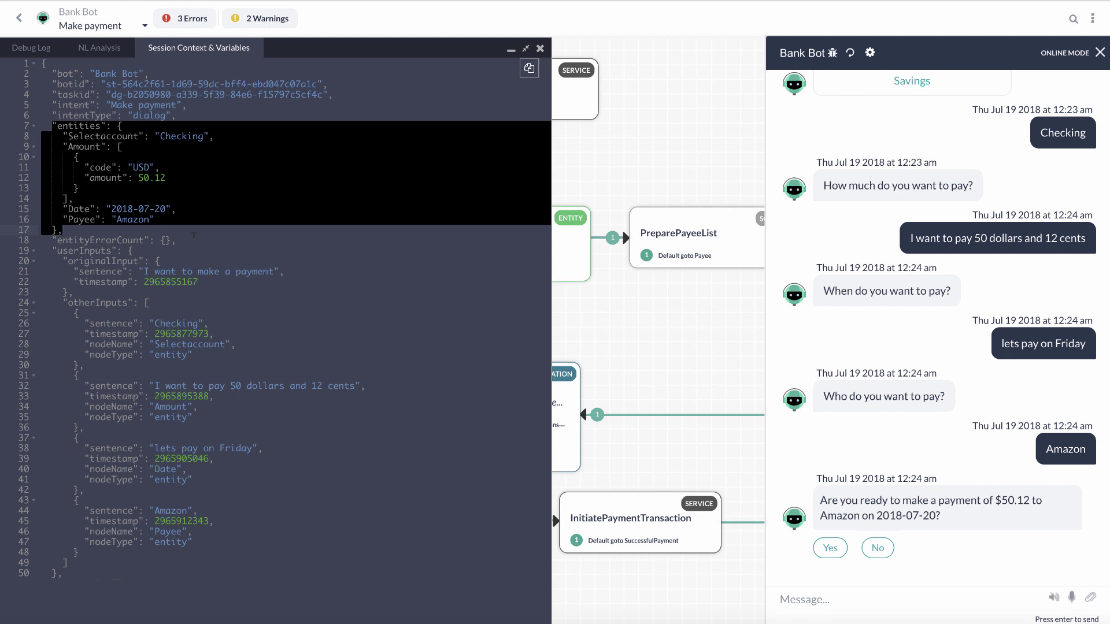
{"action": "scroll", "coordinate": [193, 234], "scroll_direction": "down", "scroll_amount": 11}
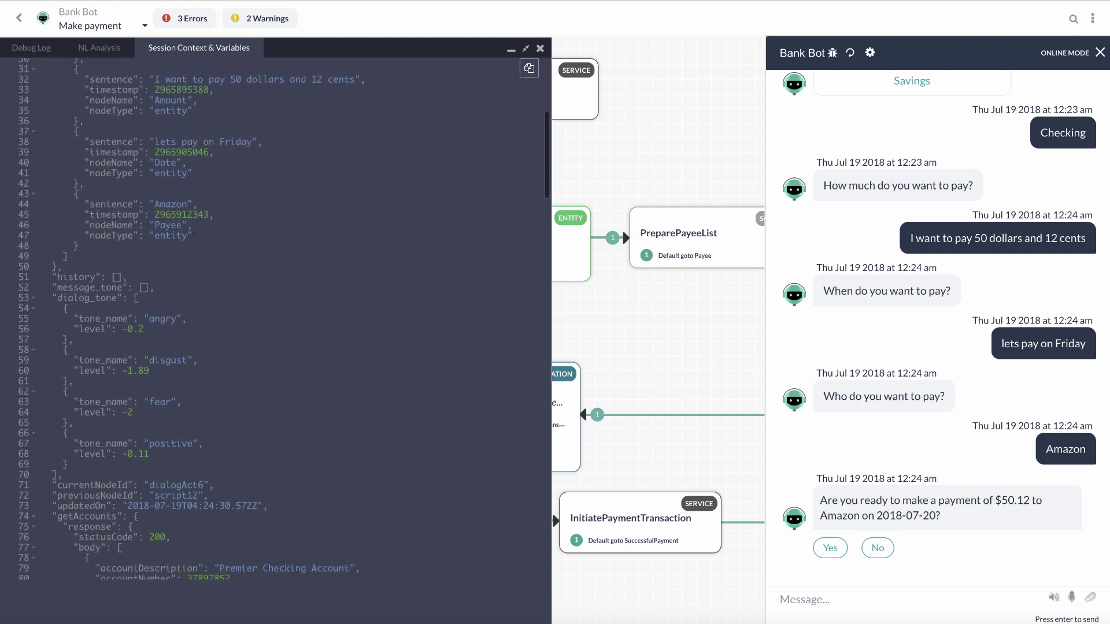
{"action": "scroll", "coordinate": [195, 237], "scroll_direction": "down", "scroll_amount": 2}
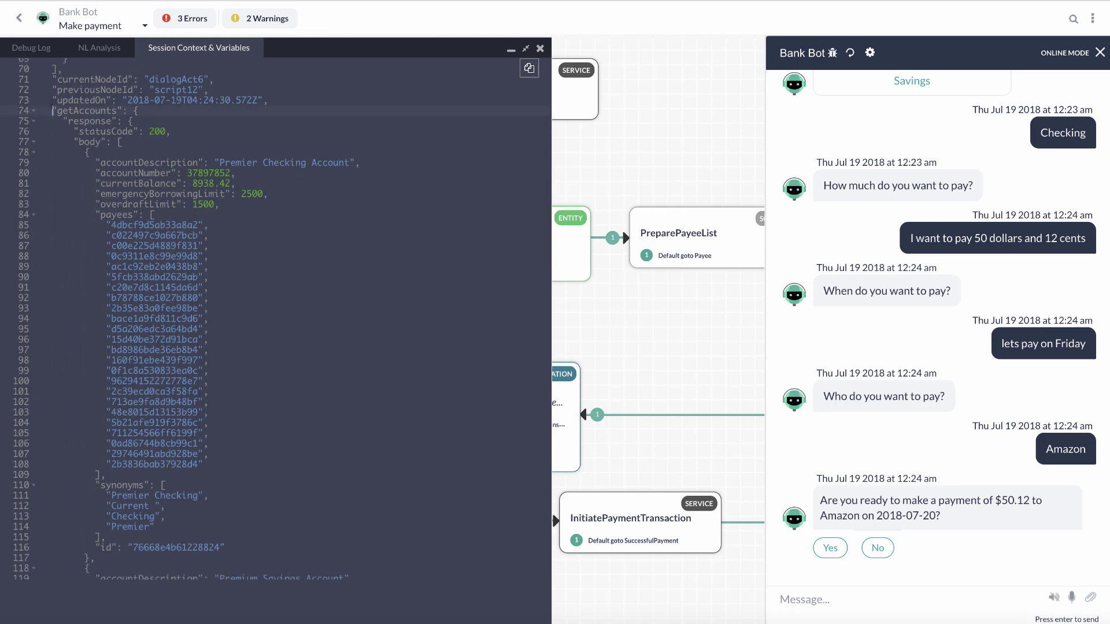
{"action": "left_click_drag", "start_coordinate": [52, 110], "coordinate": [223, 247]}
{"action": "scroll", "coordinate": [224, 247], "scroll_direction": "down", "scroll_amount": 5}
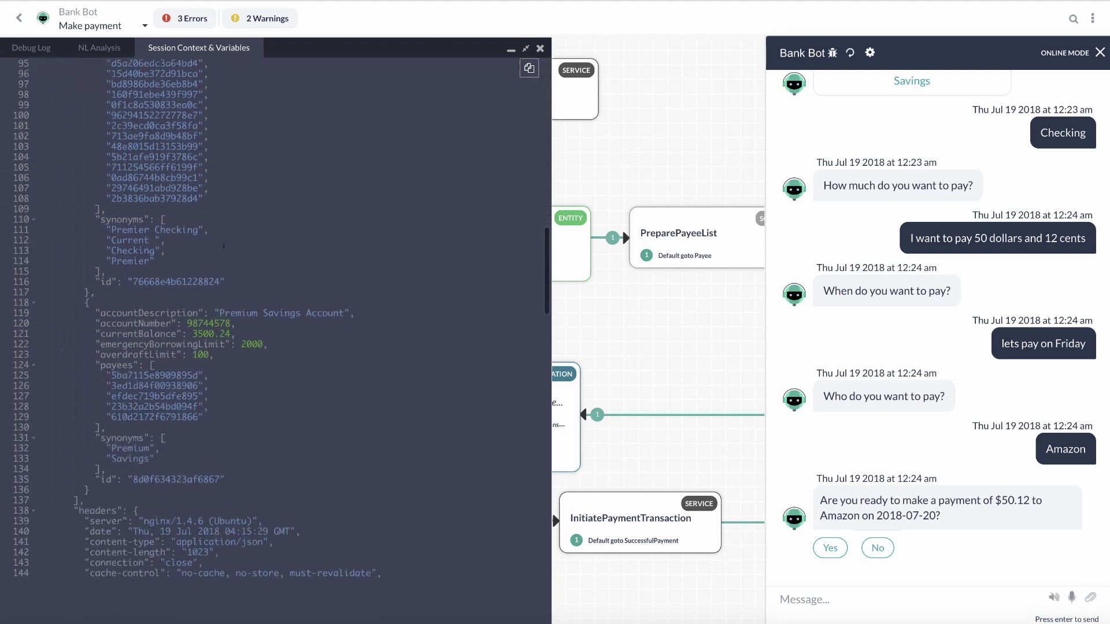
Examine the session variables for EnterpriseContext, BotContext, UserContext, UserSession and BotUserSession, highlighting their headings
{"action": "scroll", "coordinate": [223, 247], "scroll_direction": "down", "scroll_amount": 6}
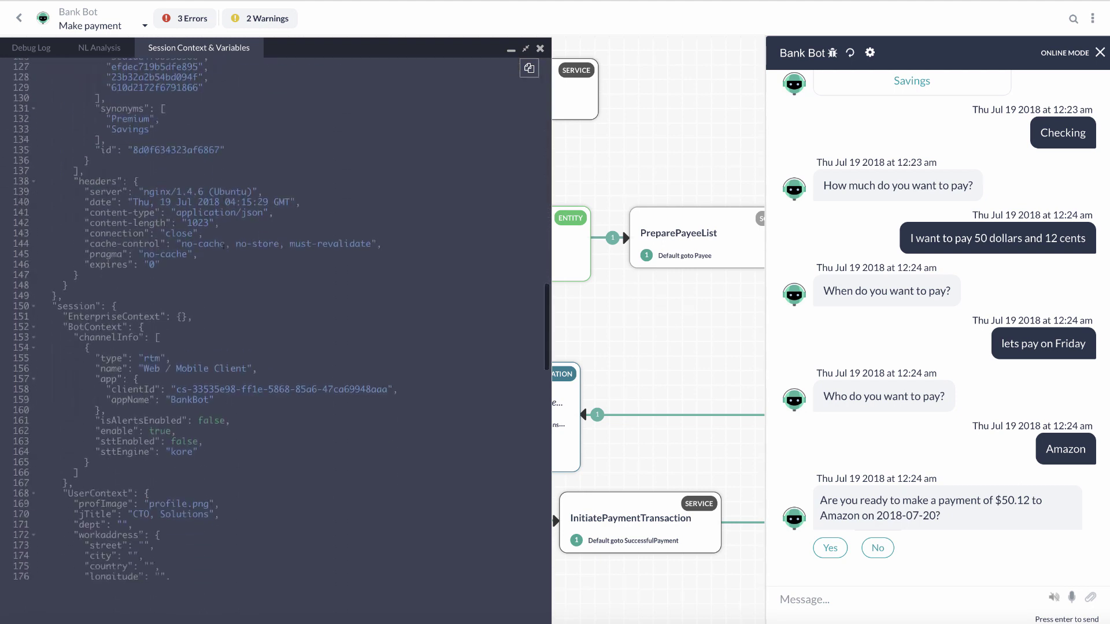
{"action": "scroll", "coordinate": [223, 246], "scroll_direction": "down", "scroll_amount": 3}
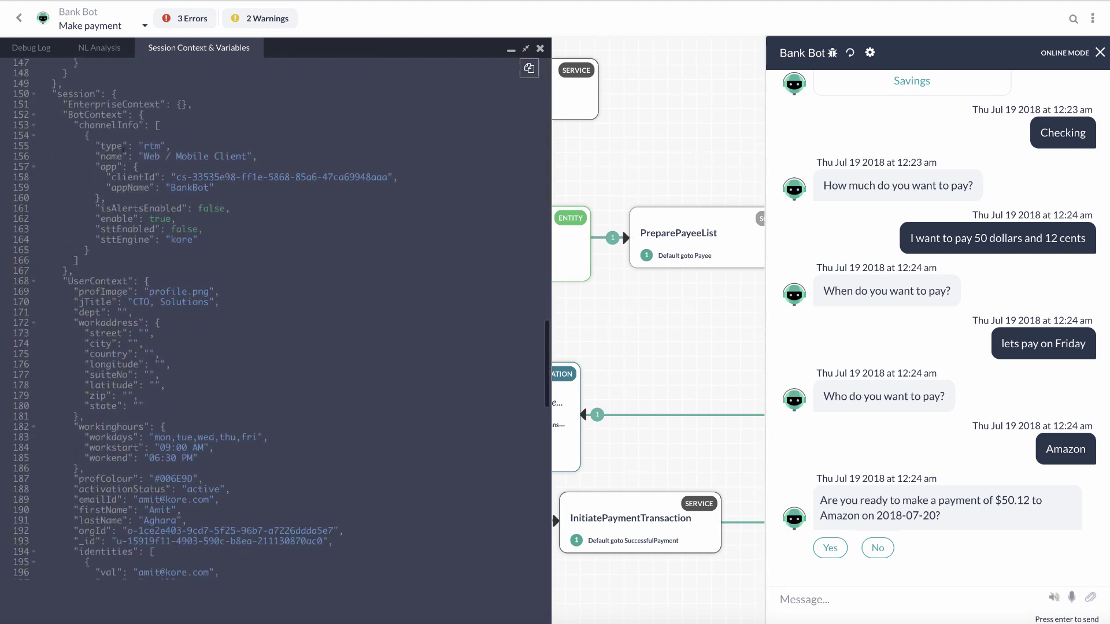
{"action": "left_click_drag", "start_coordinate": [63, 104], "coordinate": [199, 99]}
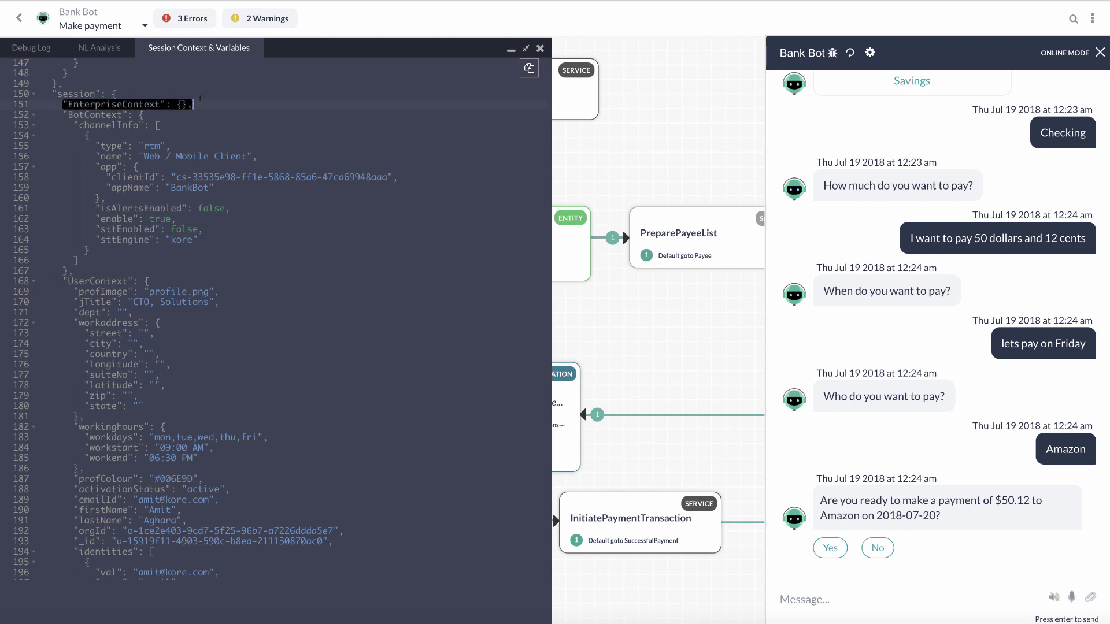
{"action": "left_click_drag", "start_coordinate": [63, 115], "coordinate": [144, 114]}
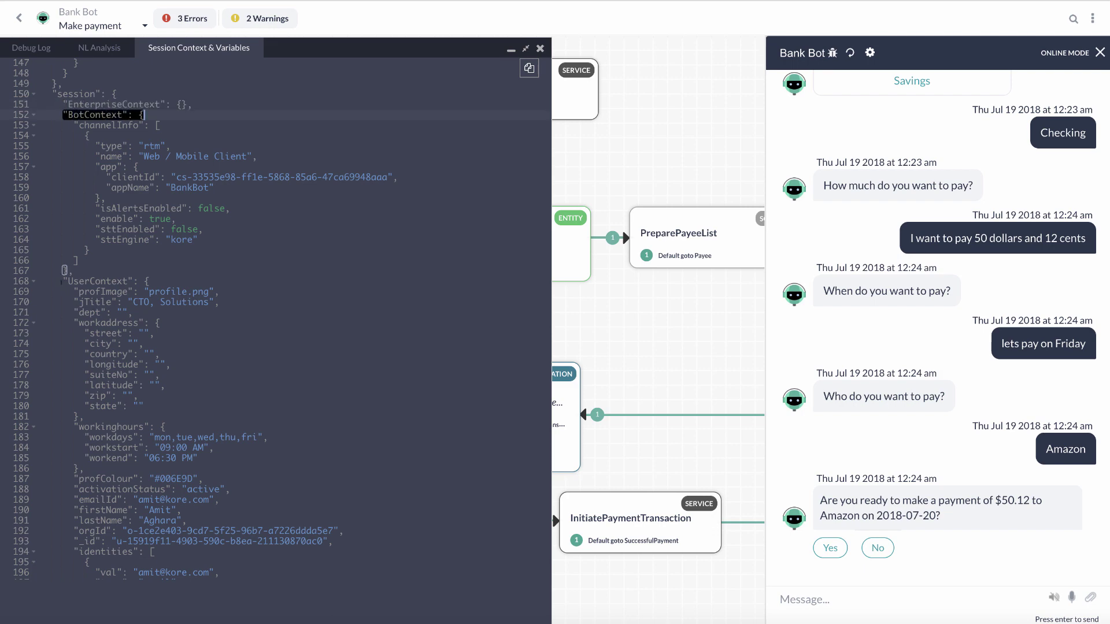
{"action": "left_click_drag", "start_coordinate": [61, 282], "coordinate": [146, 282]}
{"action": "scroll", "coordinate": [146, 281], "scroll_direction": "down", "scroll_amount": 3}
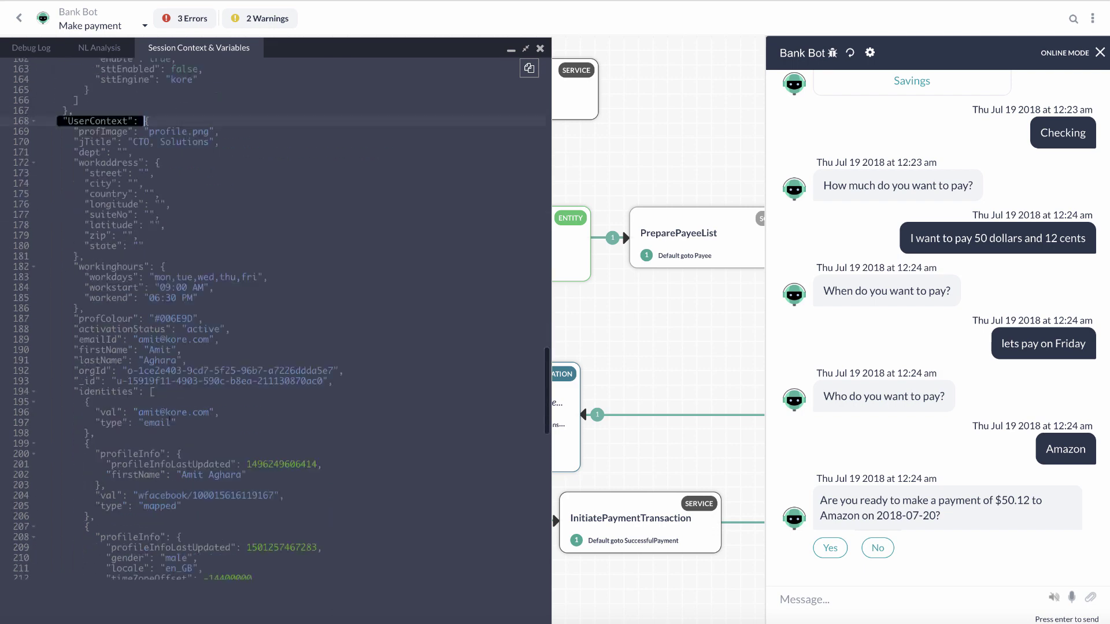
{"action": "scroll", "coordinate": [146, 281], "scroll_direction": "down", "scroll_amount": 10}
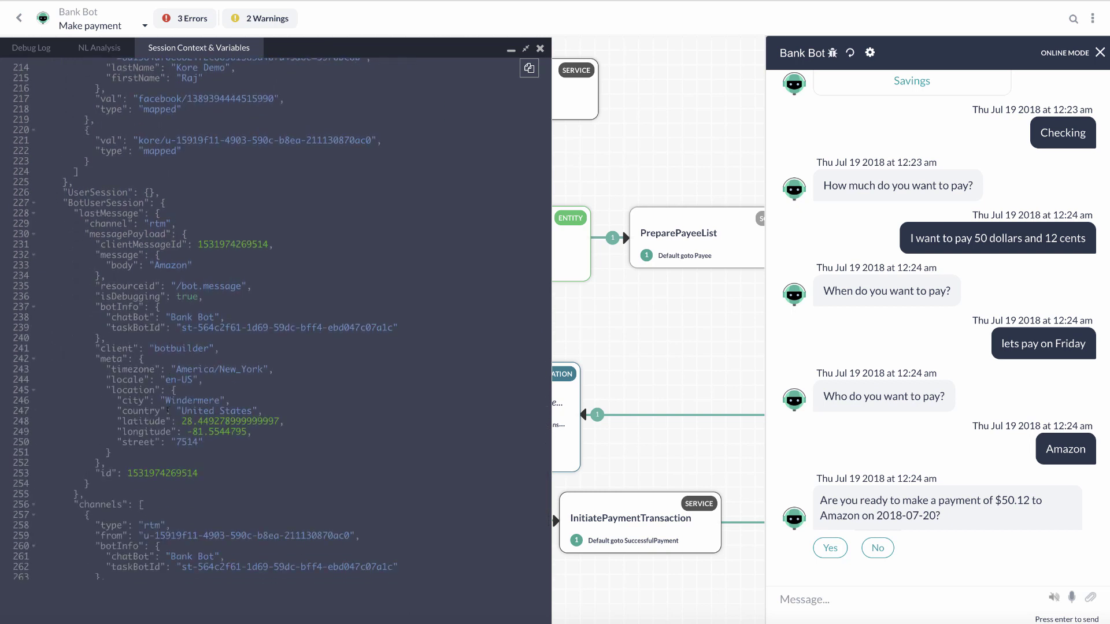
{"action": "left_click_drag", "start_coordinate": [63, 192], "coordinate": [164, 202]}
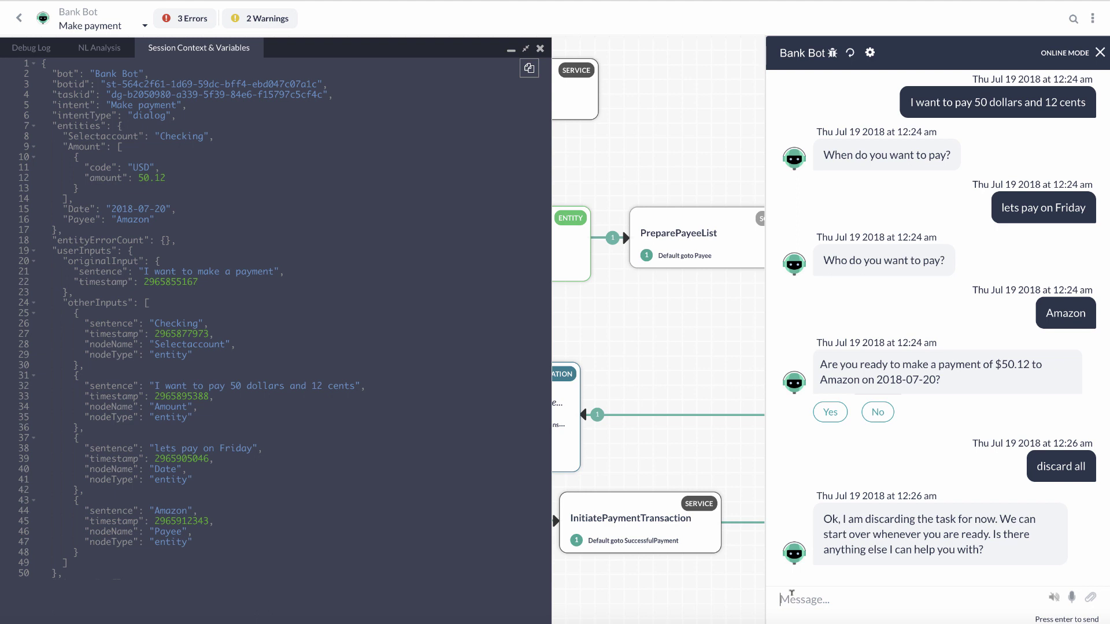
Send "I want to make a payment tomorrow for 78 dollars and 34 cents from my Checking account." and highlight the captured entities
{"action": "type", "text": "I want to make a payment tomorrow for 78 dollars and 34 cents from my Checking account."}
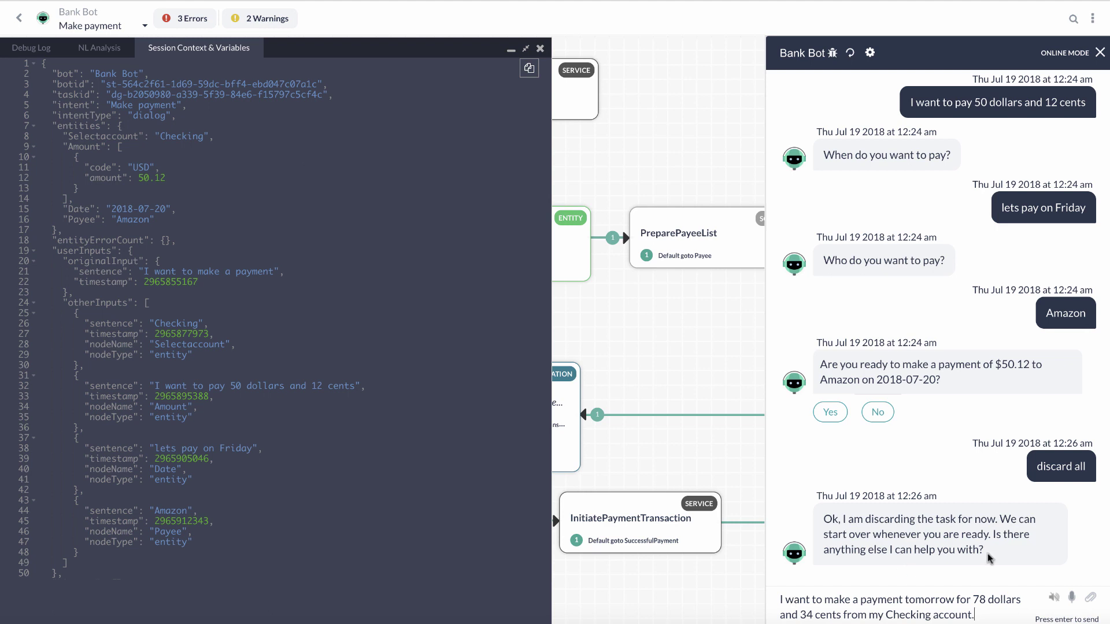
{"action": "key", "text": "Return"}
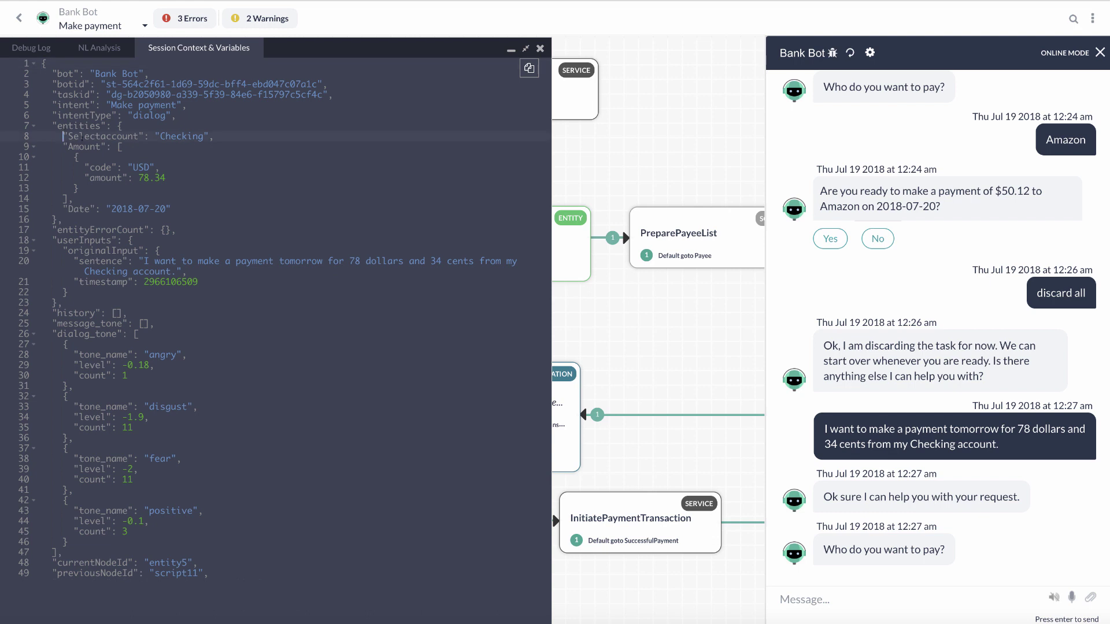
{"action": "left_click_drag", "start_coordinate": [63, 136], "coordinate": [171, 208]}
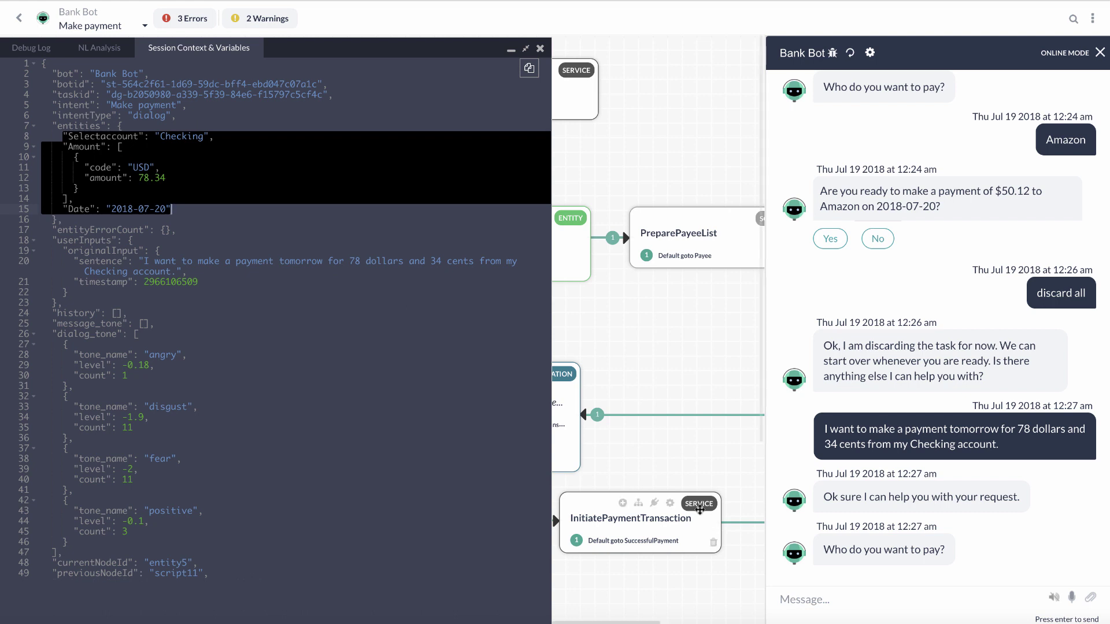
Reply "let's pay to Amazon" to the payee question, minimize the session context window and close the chat
{"action": "left_click", "coordinate": [808, 594]}
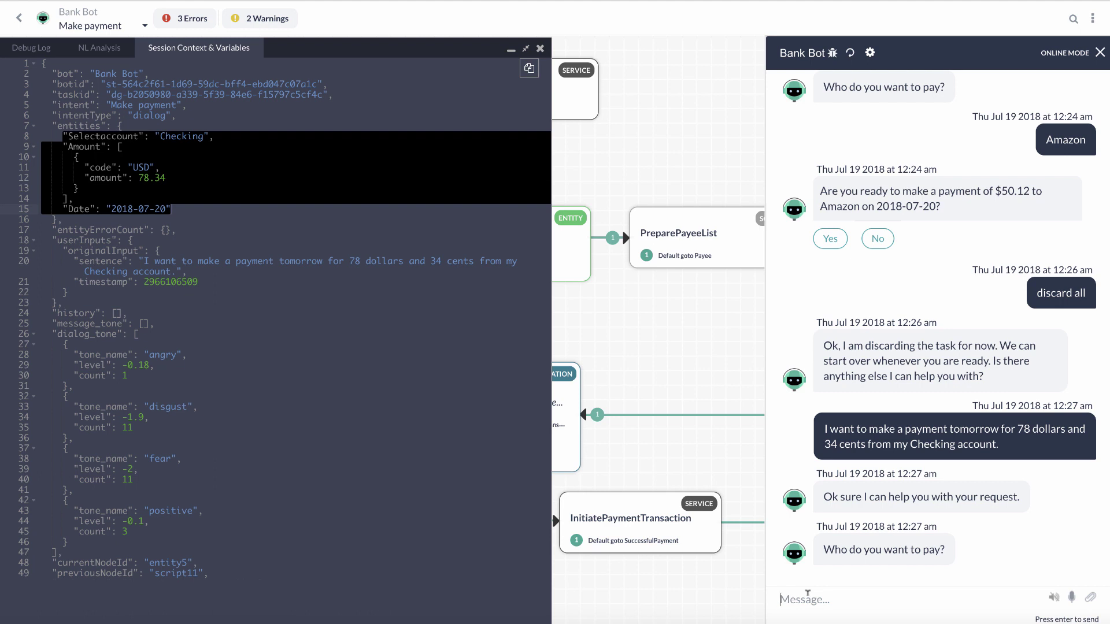
{"action": "type", "text": "let's pay to Amazon"}
{"action": "key", "text": "Return"}
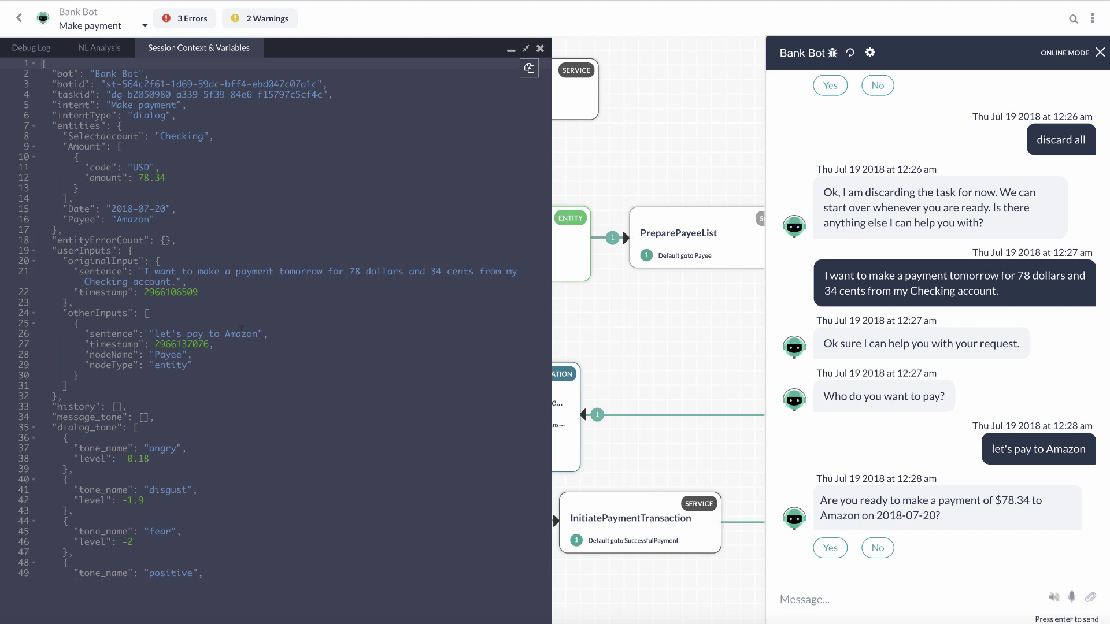
{"action": "left_click", "coordinate": [511, 50]}
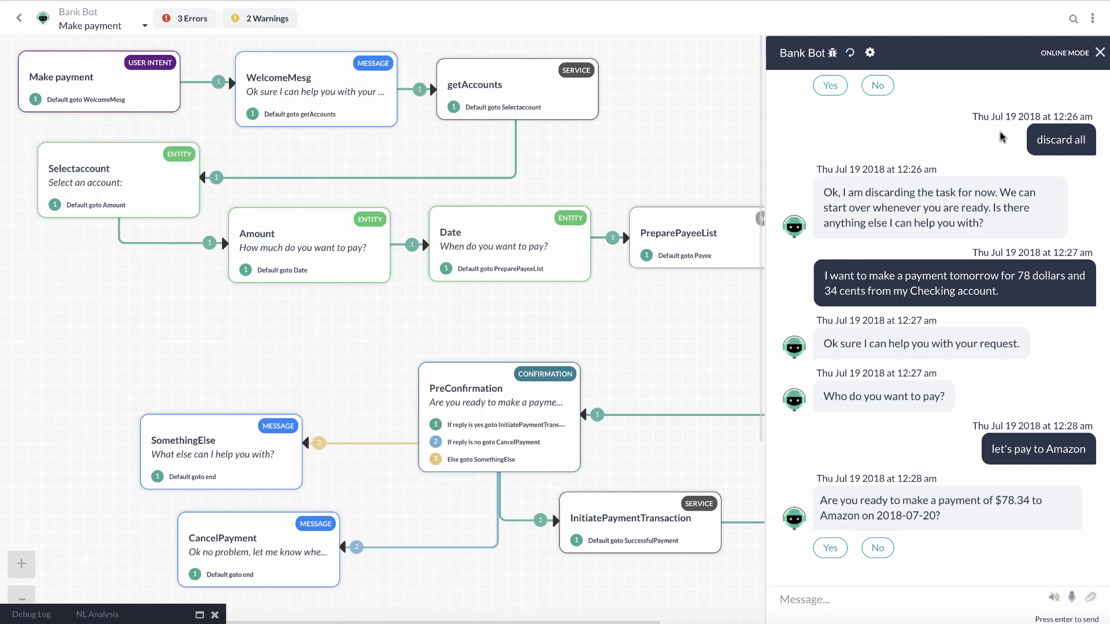
{"action": "left_click", "coordinate": [1099, 52]}
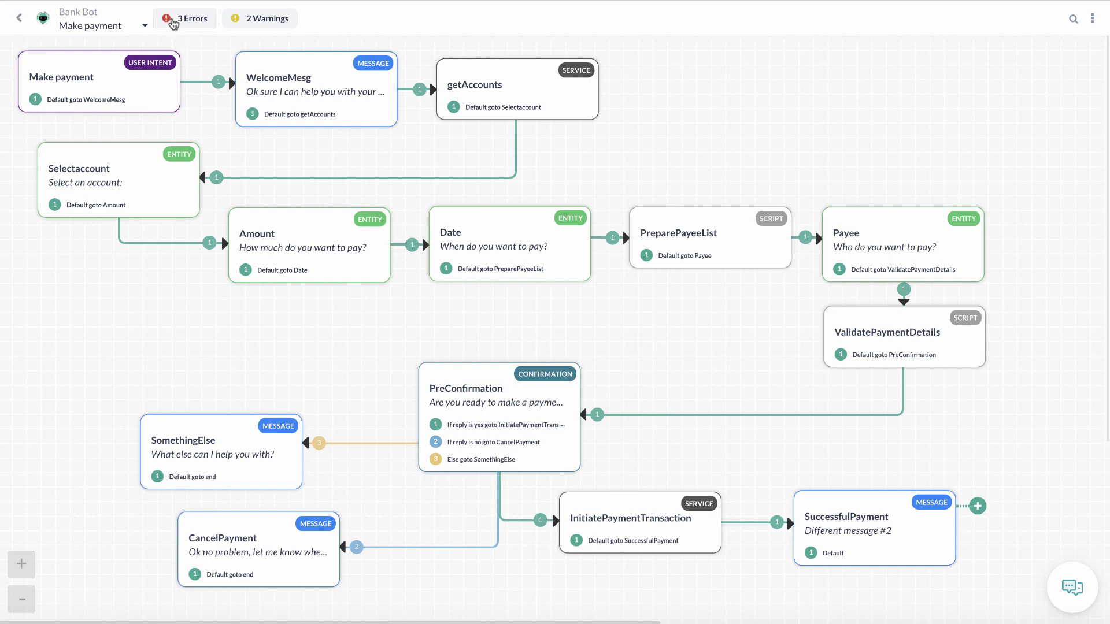
Open the My Bank knowledge collection from the bot tasks and expand its Bill and Account nodes
{"action": "left_click", "coordinate": [21, 22]}
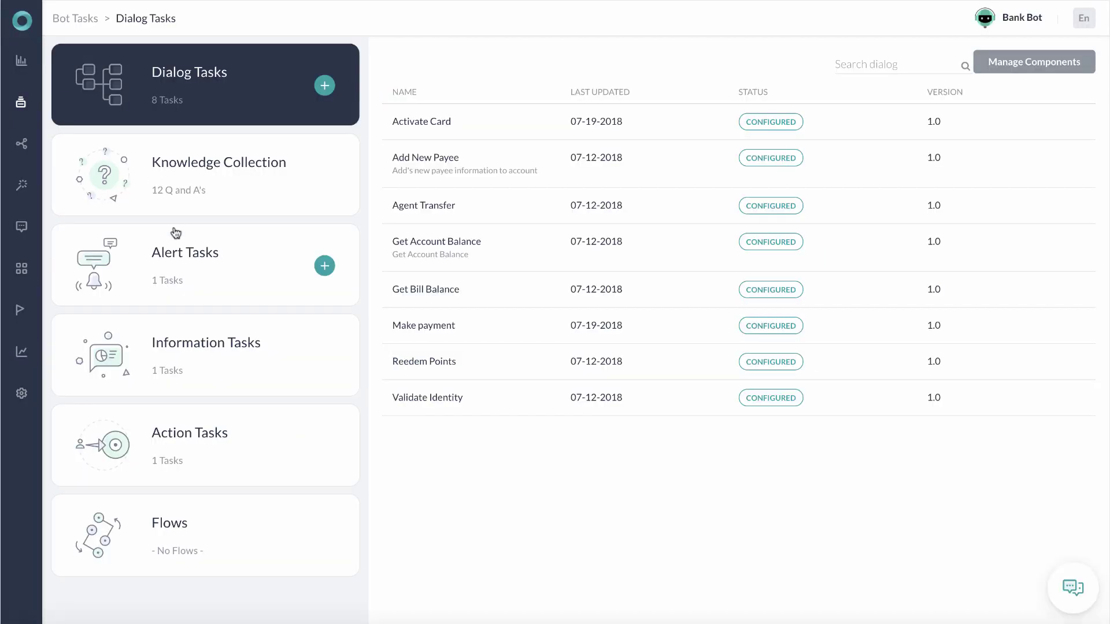
{"action": "left_click", "coordinate": [198, 171]}
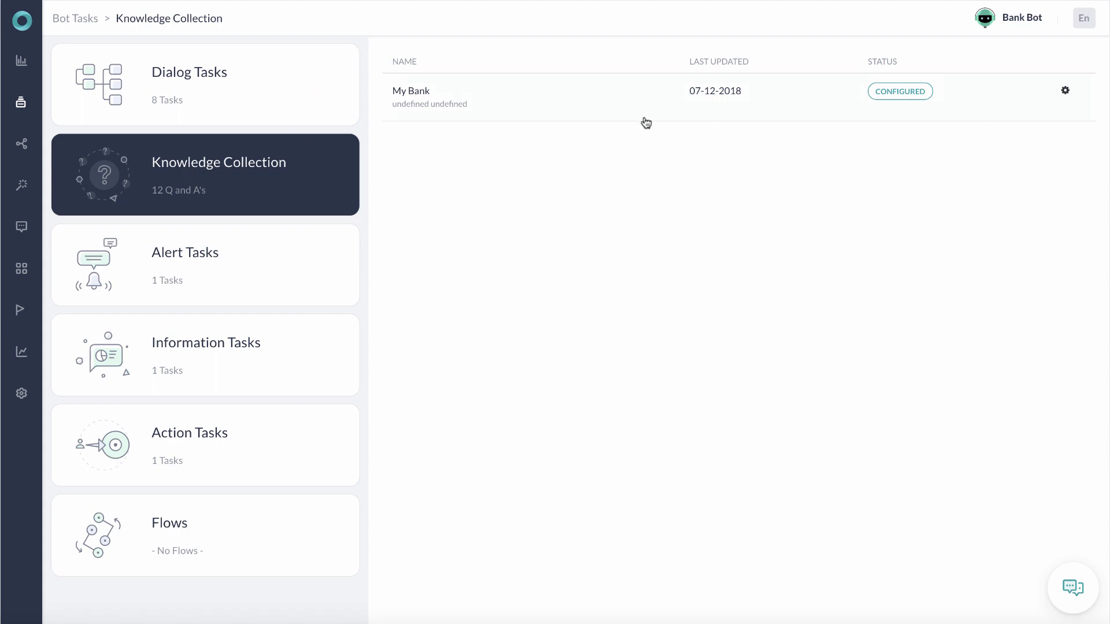
{"action": "left_click", "coordinate": [614, 117]}
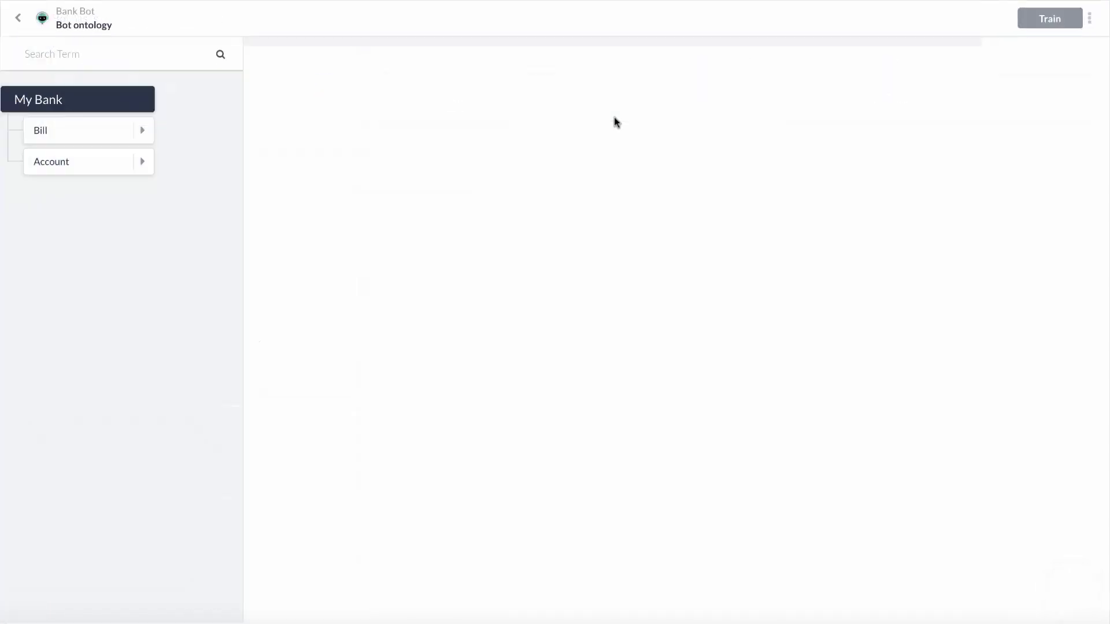
{"action": "left_click", "coordinate": [144, 131]}
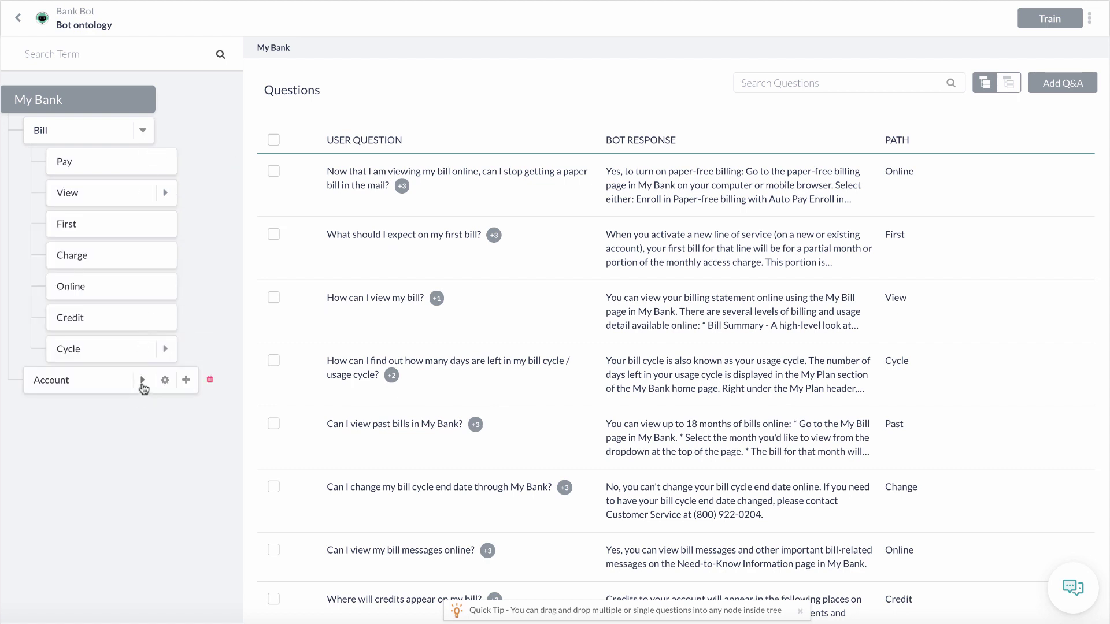
{"action": "left_click", "coordinate": [142, 380]}
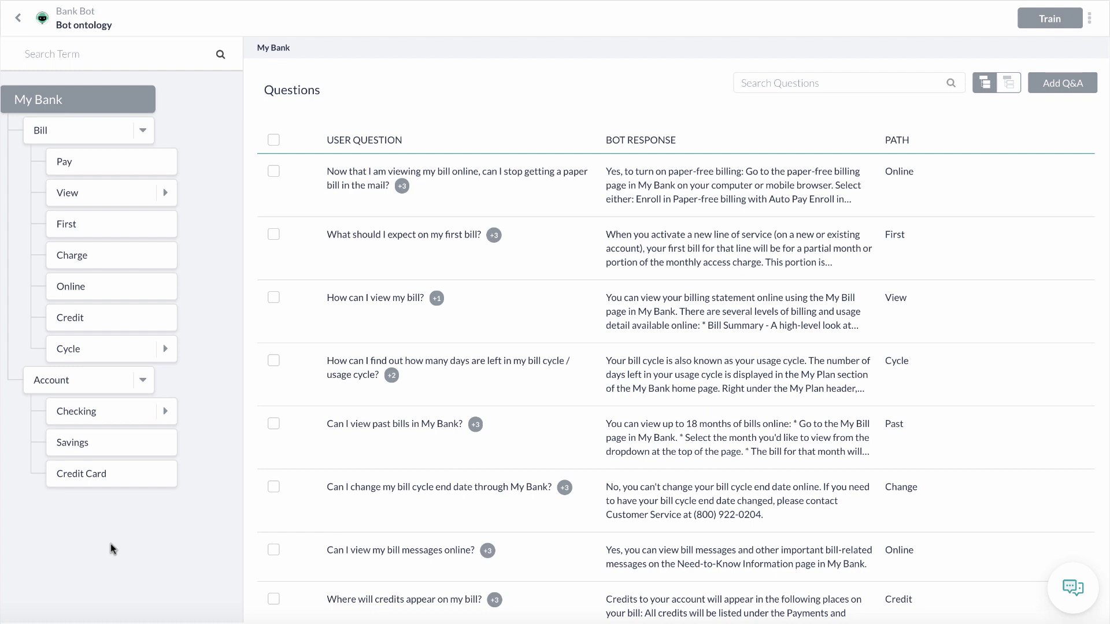
Review the ontology's management options and show the alternate phrasings of the question about stopping paper bills
{"action": "left_click", "coordinate": [1090, 21]}
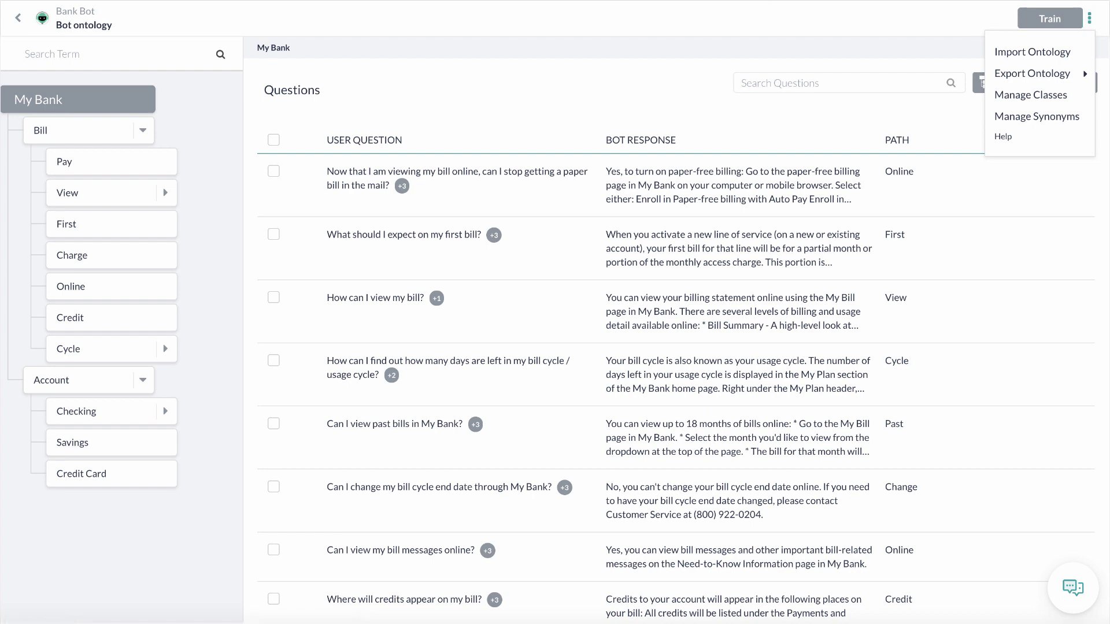
{"action": "left_click", "coordinate": [639, 20]}
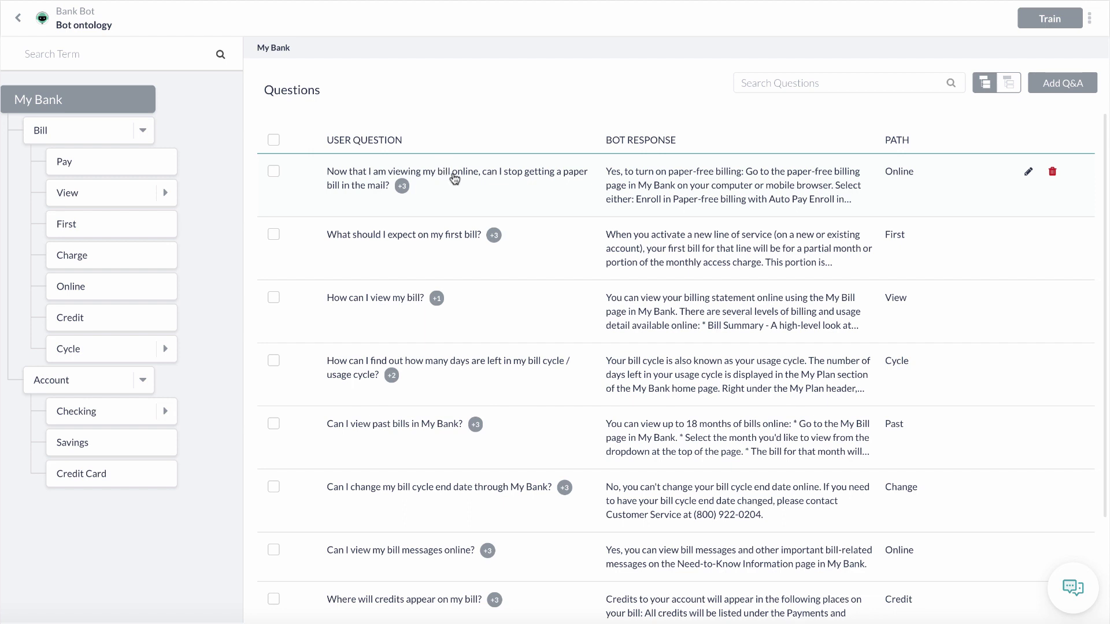
{"action": "left_click", "coordinate": [454, 179]}
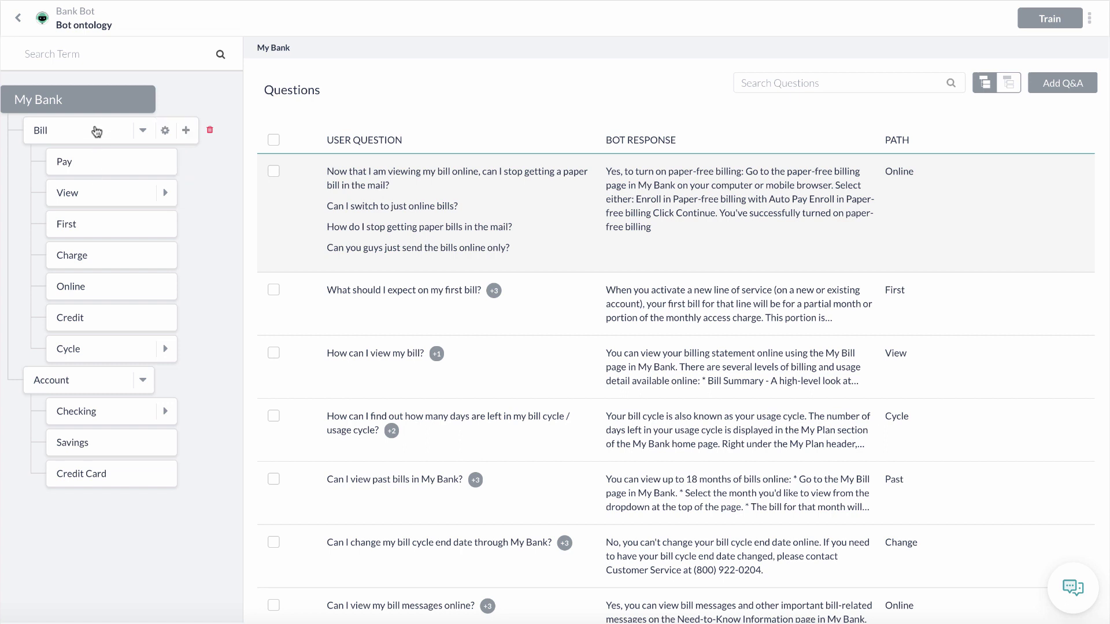
Examine the questions under Bill's Pay, View, First and Charge nodes, and return to the bot tasks
{"action": "left_click", "coordinate": [95, 135]}
{"action": "left_click", "coordinate": [100, 162]}
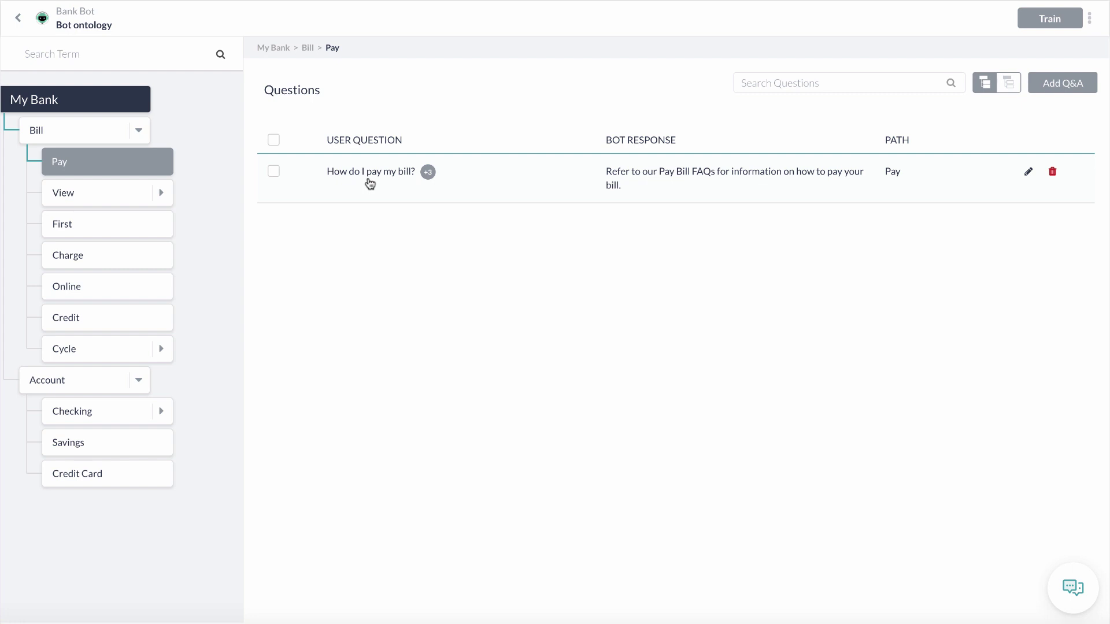
{"action": "left_click", "coordinate": [85, 192]}
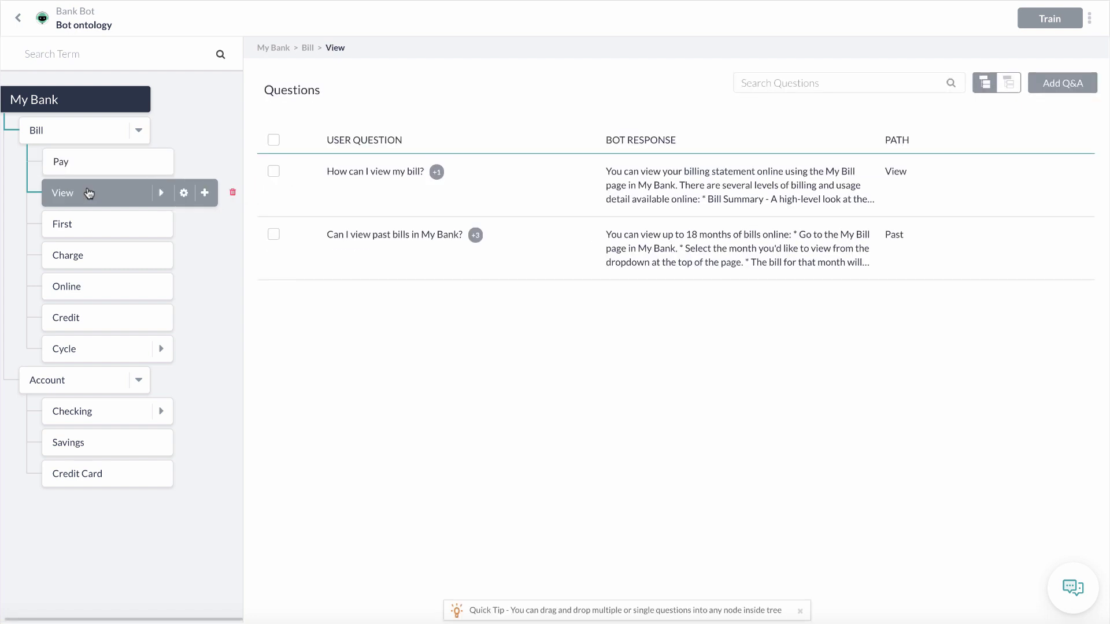
{"action": "left_click", "coordinate": [85, 236]}
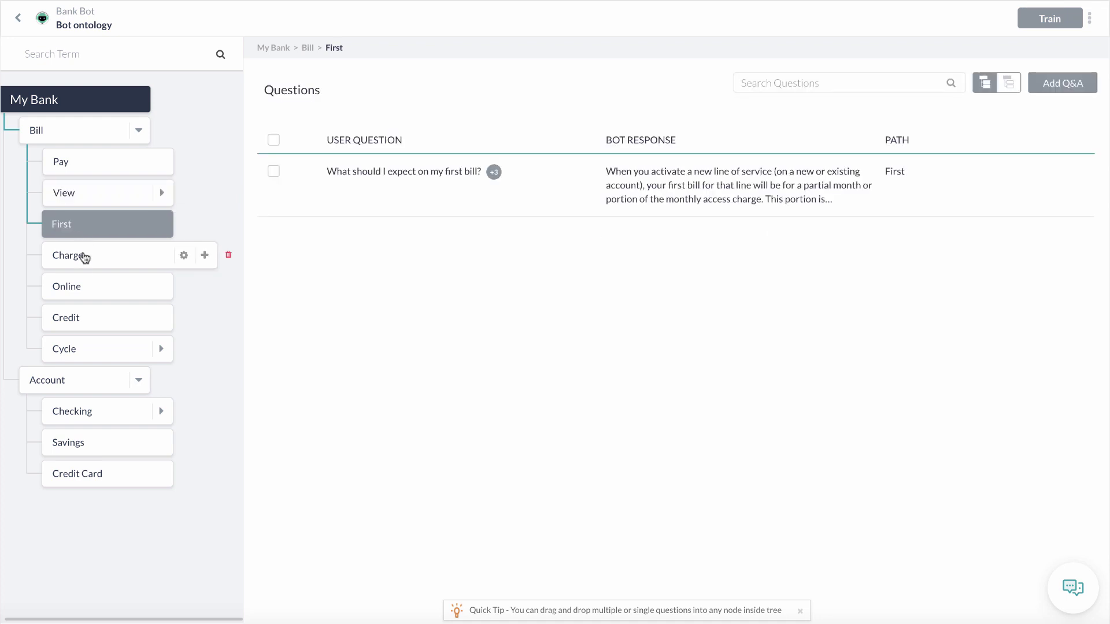
{"action": "left_click", "coordinate": [82, 261]}
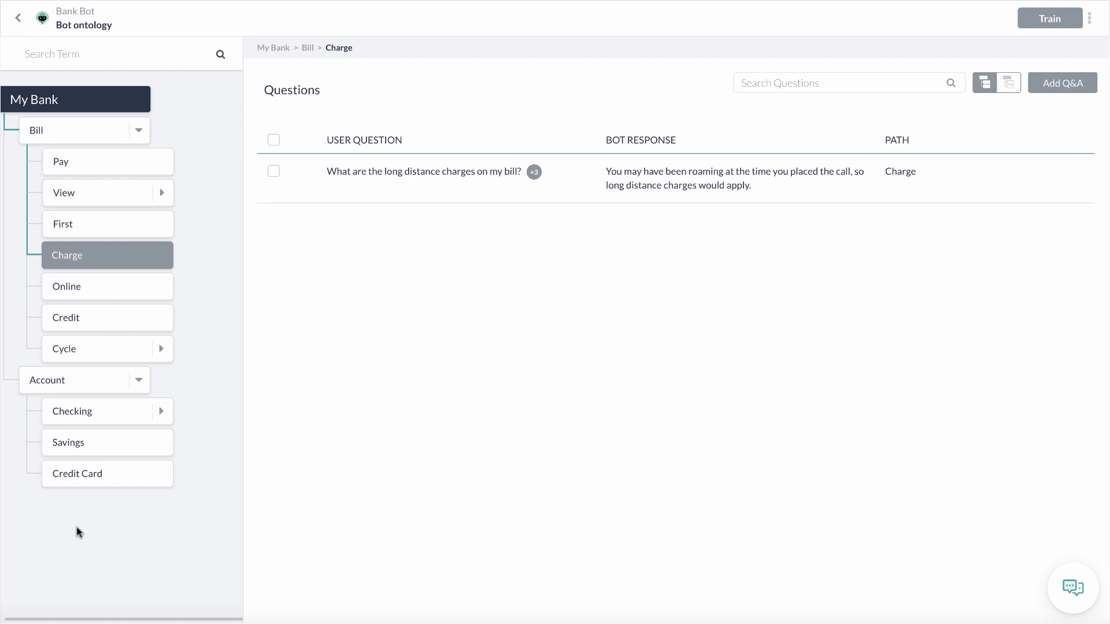
{"action": "left_click", "coordinate": [19, 20]}
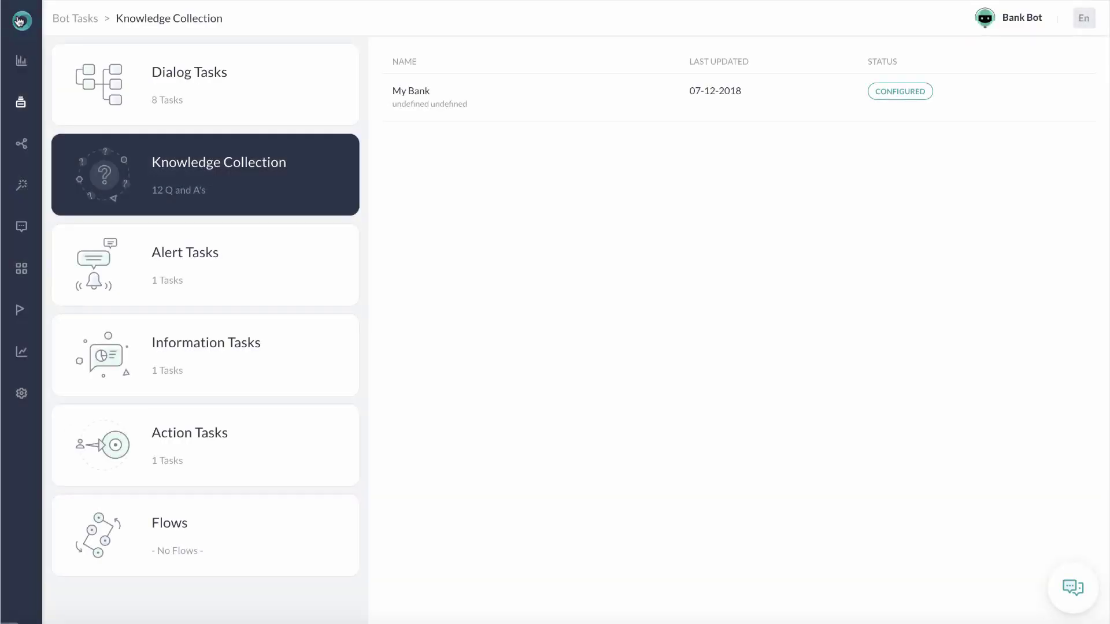
Review the general settings of the New Bill Alert alert task and return to the task list
{"action": "left_click", "coordinate": [203, 260]}
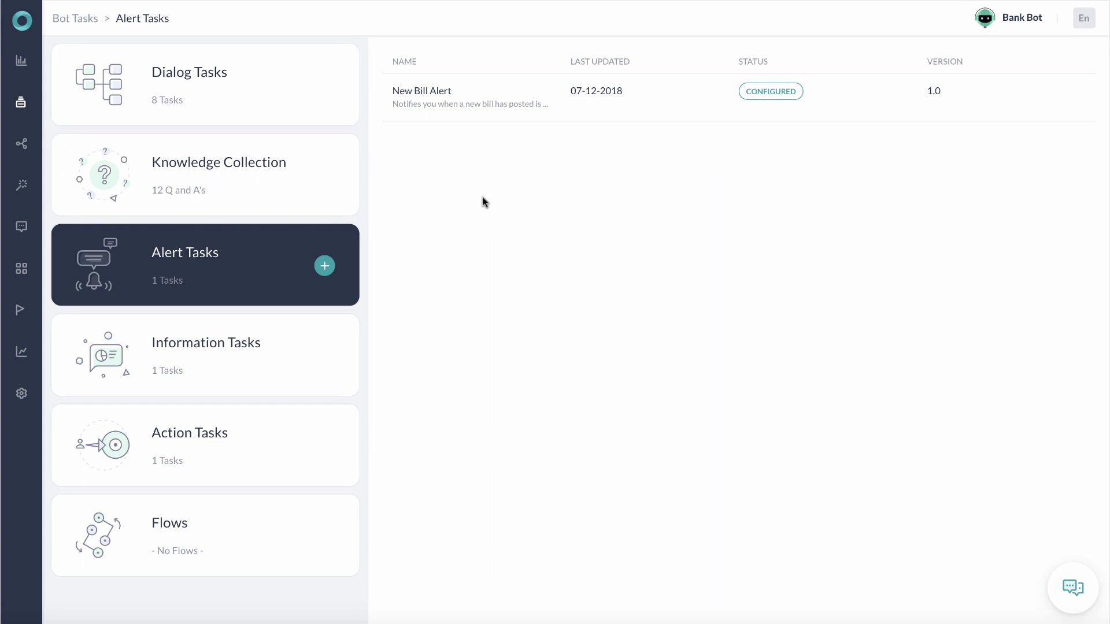
{"action": "left_click", "coordinate": [484, 98]}
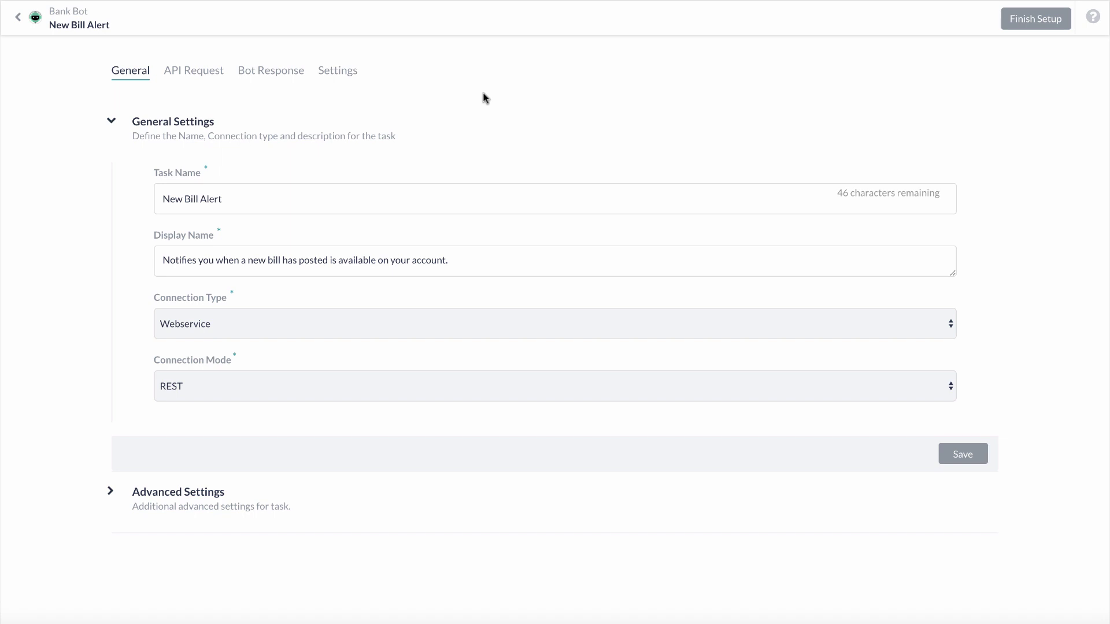
{"action": "left_click", "coordinate": [18, 19]}
Review the Search transactions information task's general settings and its API request and parameter definitions
{"action": "left_click", "coordinate": [208, 347]}
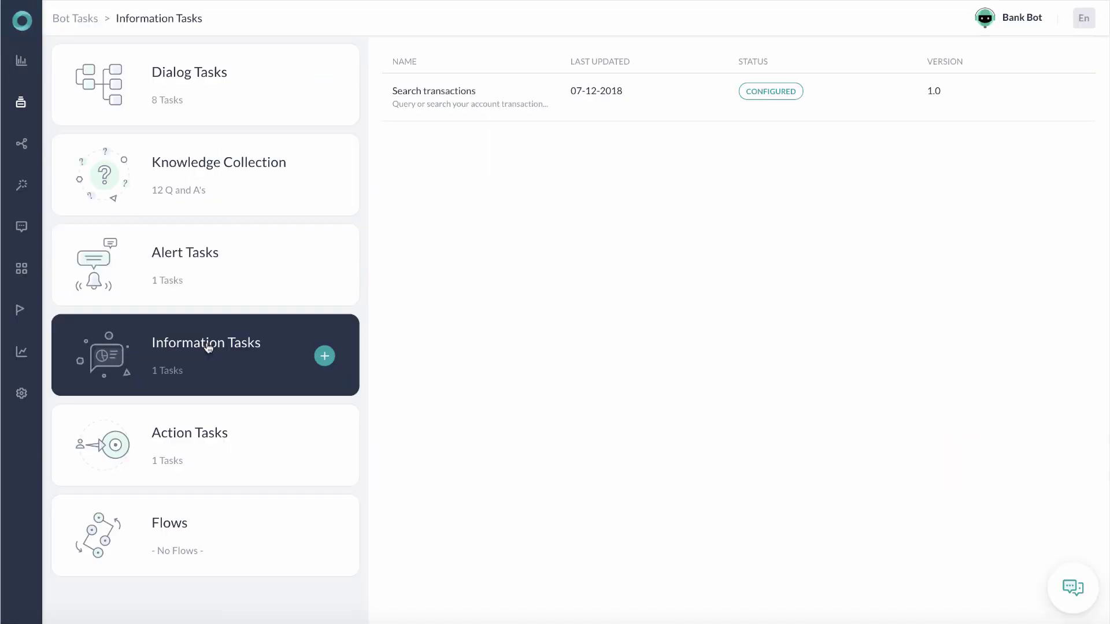
{"action": "left_click", "coordinate": [484, 114]}
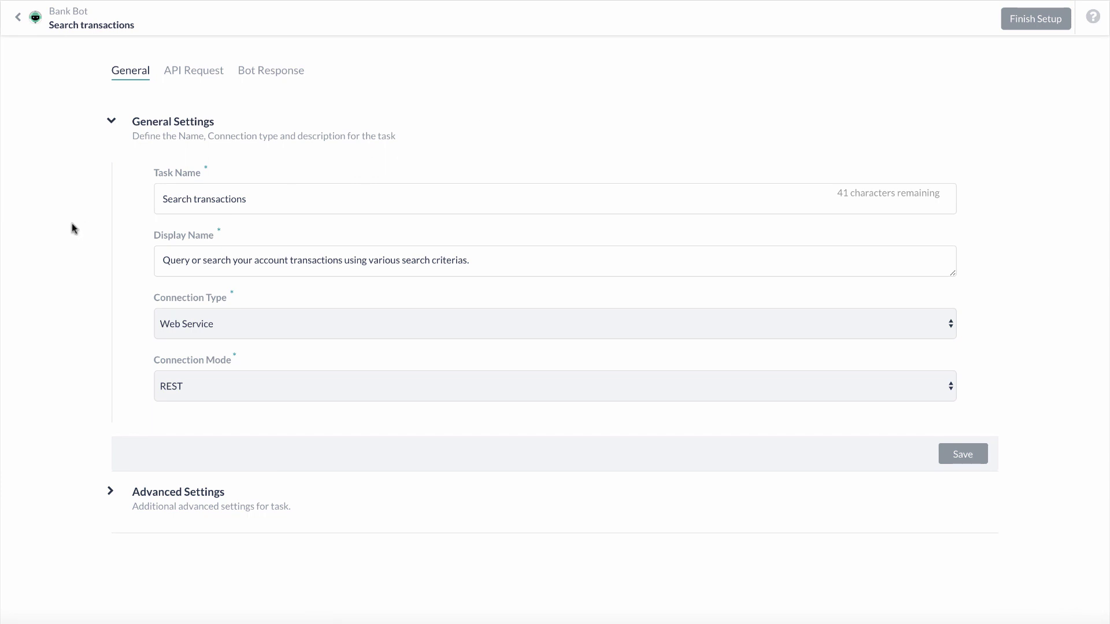
{"action": "left_click", "coordinate": [202, 77]}
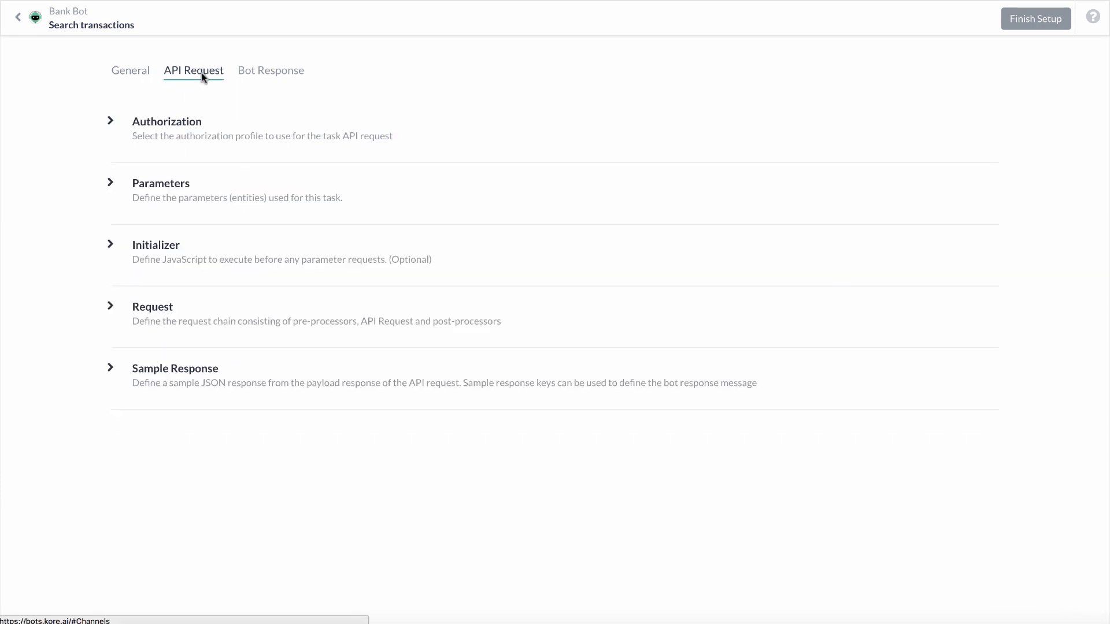
{"action": "left_click", "coordinate": [111, 307]}
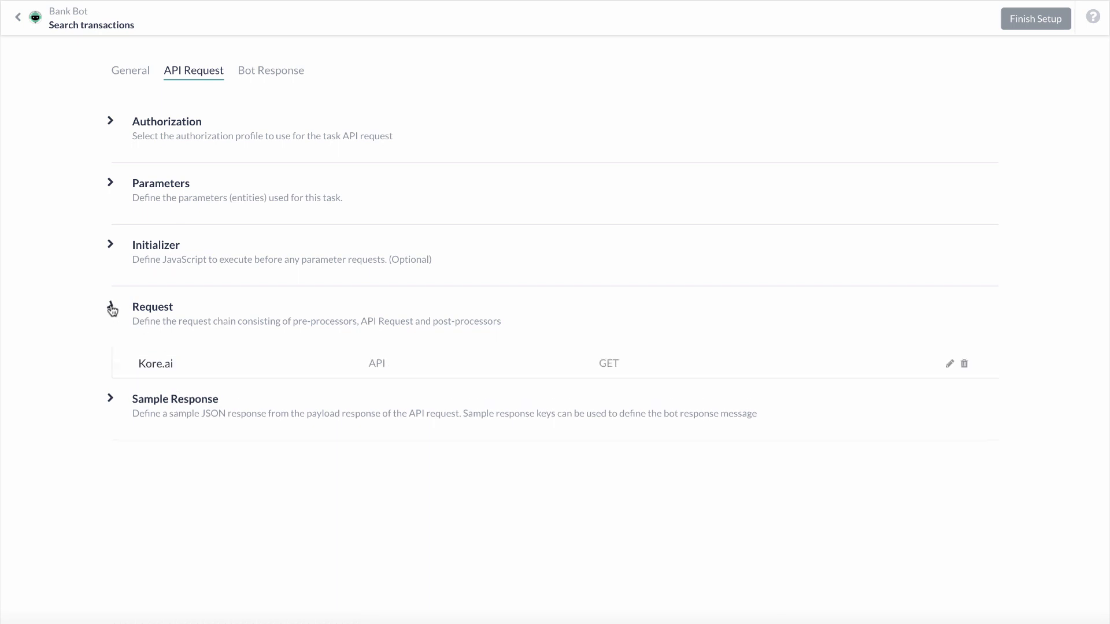
{"action": "left_click", "coordinate": [111, 185]}
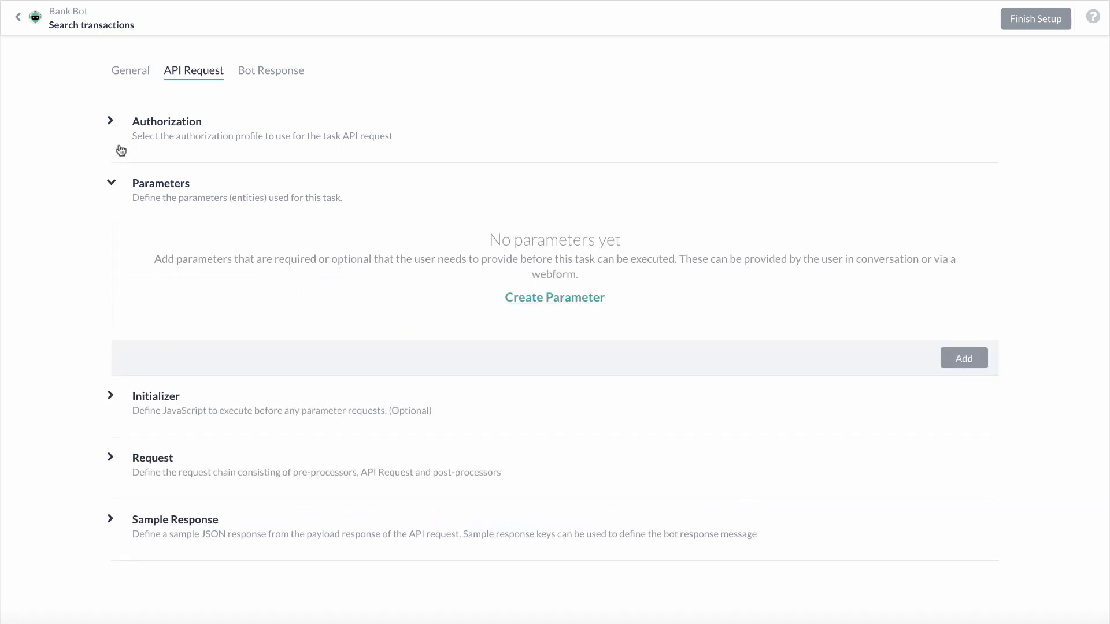
{"action": "left_click", "coordinate": [17, 20]}
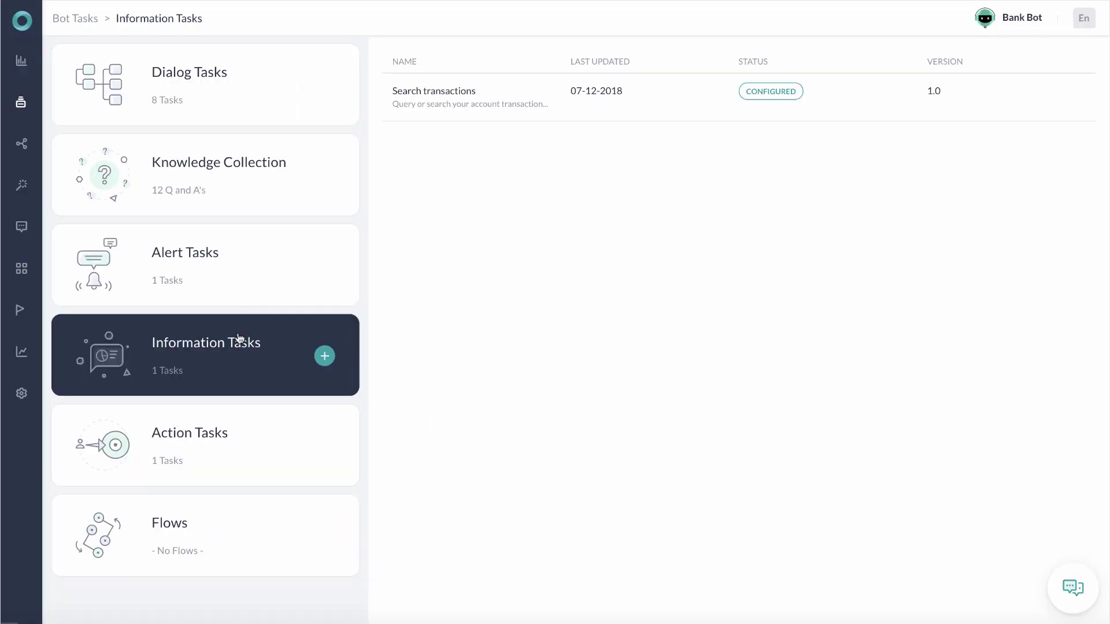
Review the general settings of the Report card lost action task and return to the task list
{"action": "left_click", "coordinate": [228, 439]}
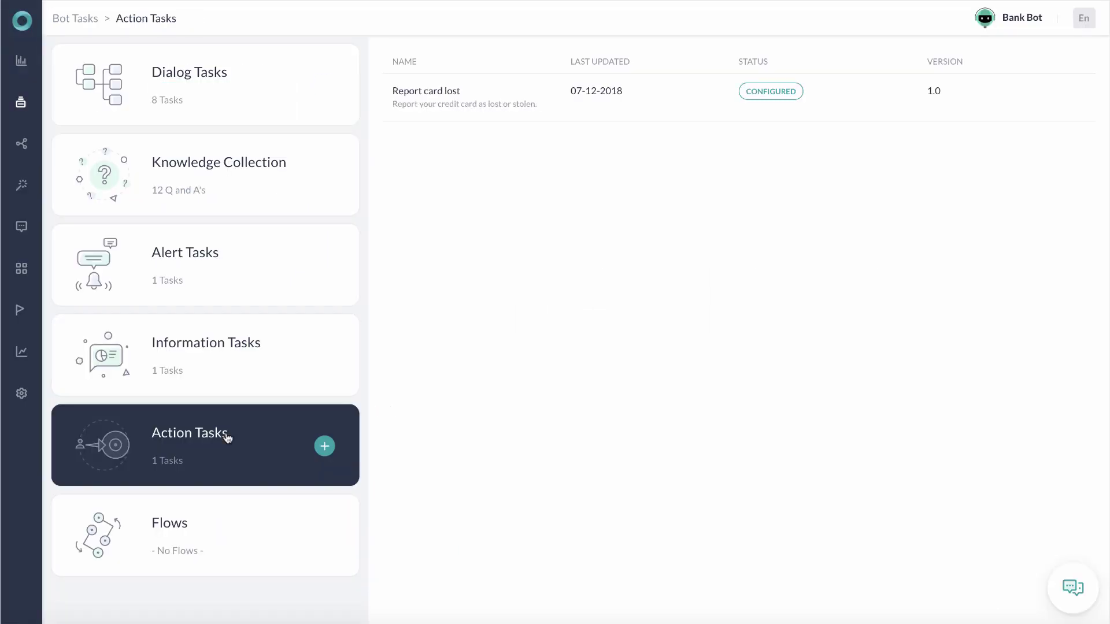
{"action": "left_click", "coordinate": [480, 114]}
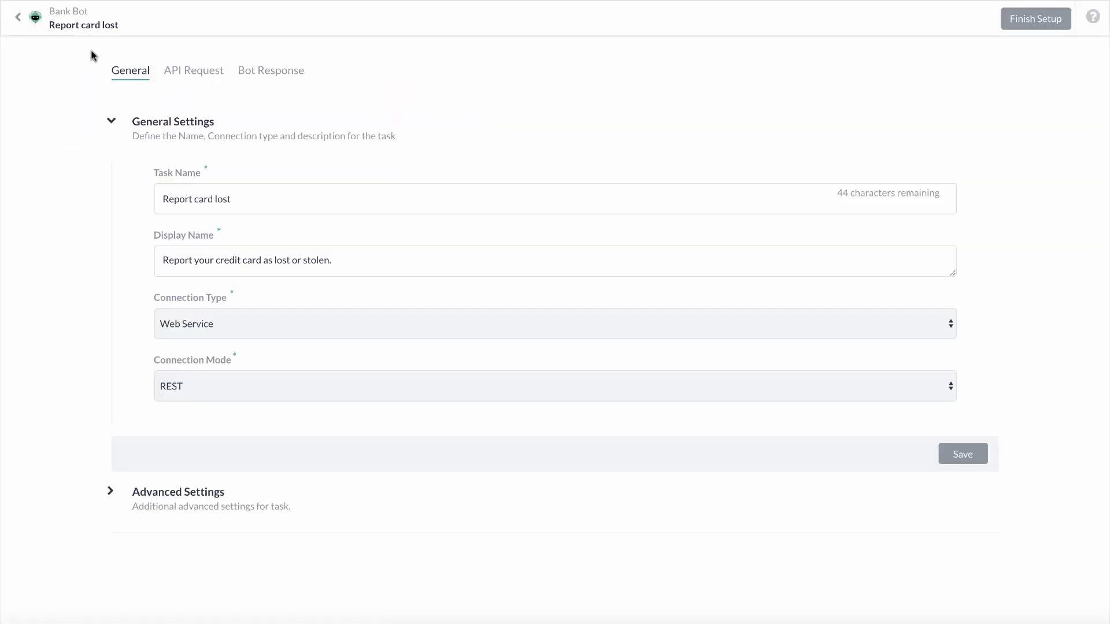
{"action": "left_click", "coordinate": [19, 18]}
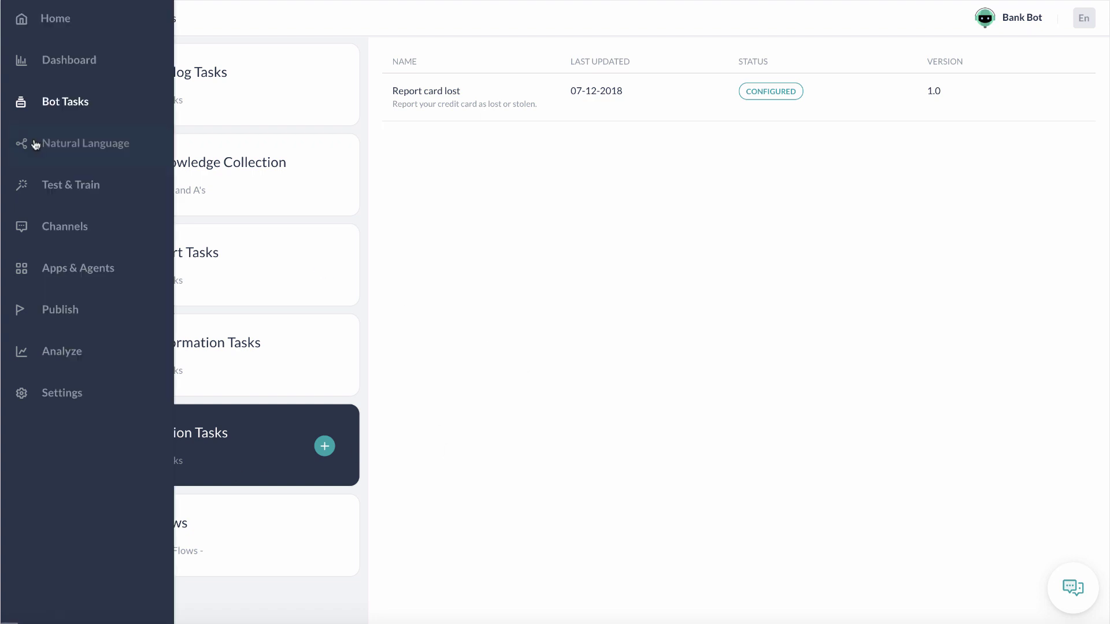
Examine the machine learning utterances for the Make payment, Activate Card, Get Bill Balance and Get Account Balance dialog intents
{"action": "left_click", "coordinate": [61, 145]}
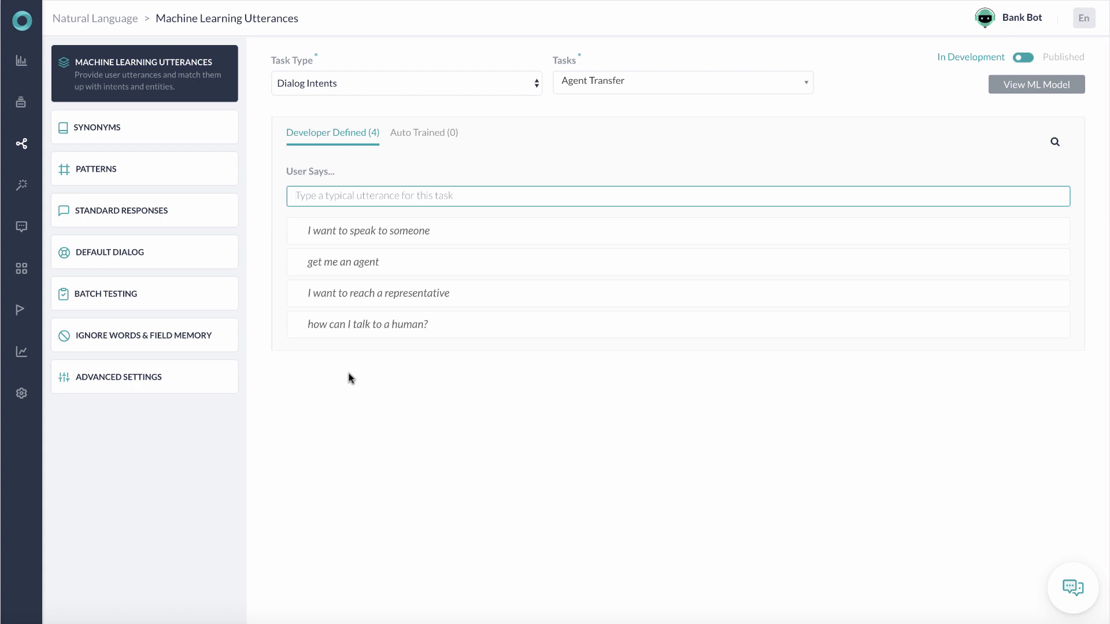
{"action": "left_click", "coordinate": [640, 83]}
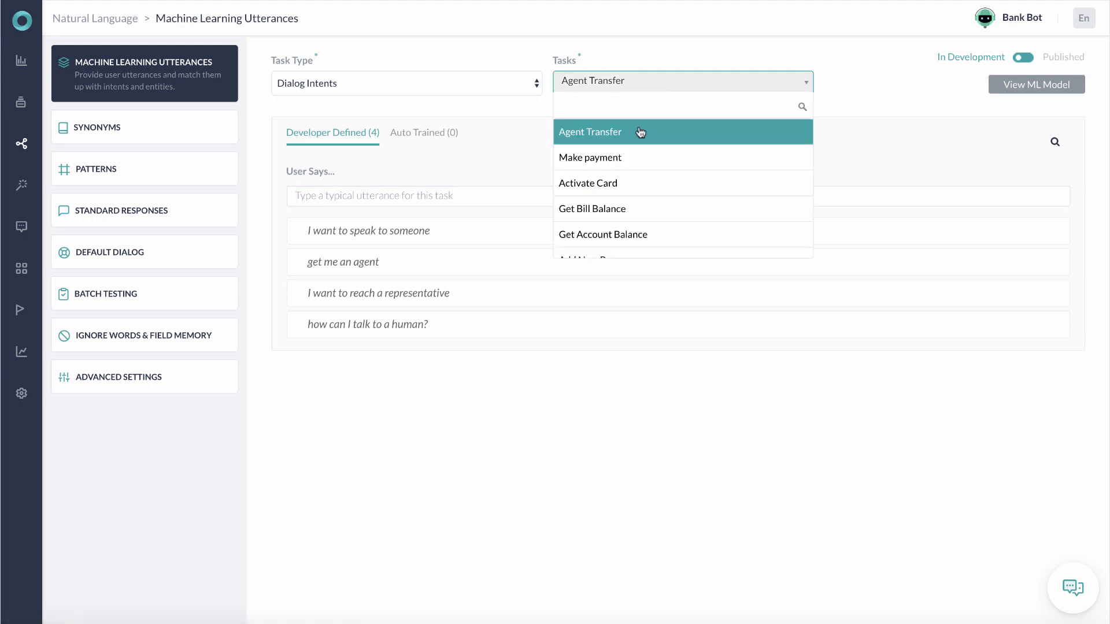
{"action": "left_click", "coordinate": [638, 165]}
{"action": "left_click", "coordinate": [631, 85]}
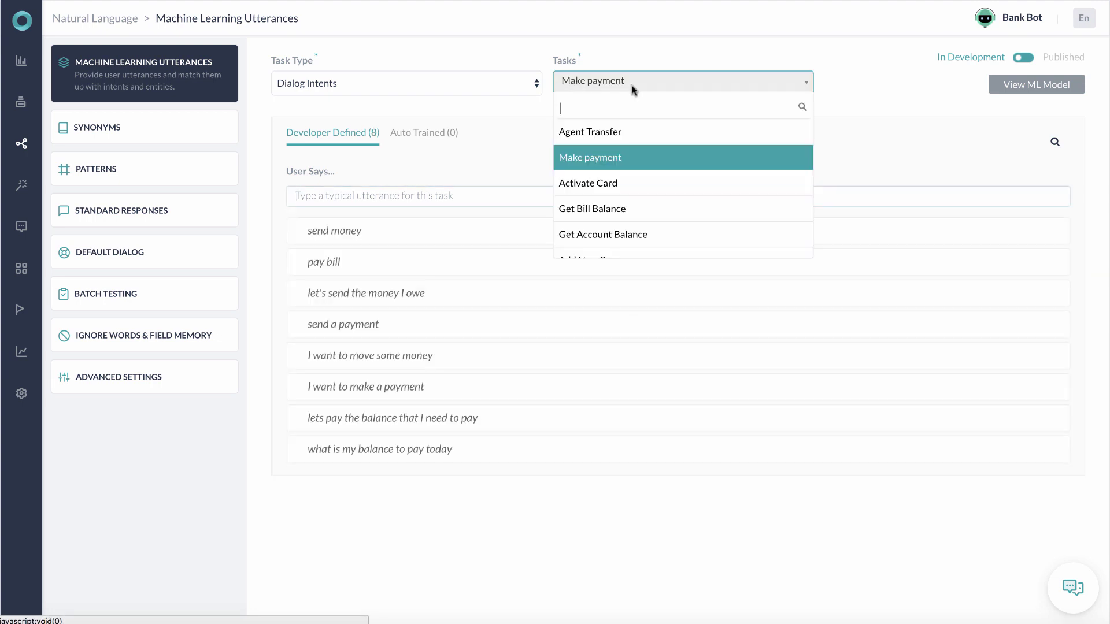
{"action": "left_click", "coordinate": [632, 180]}
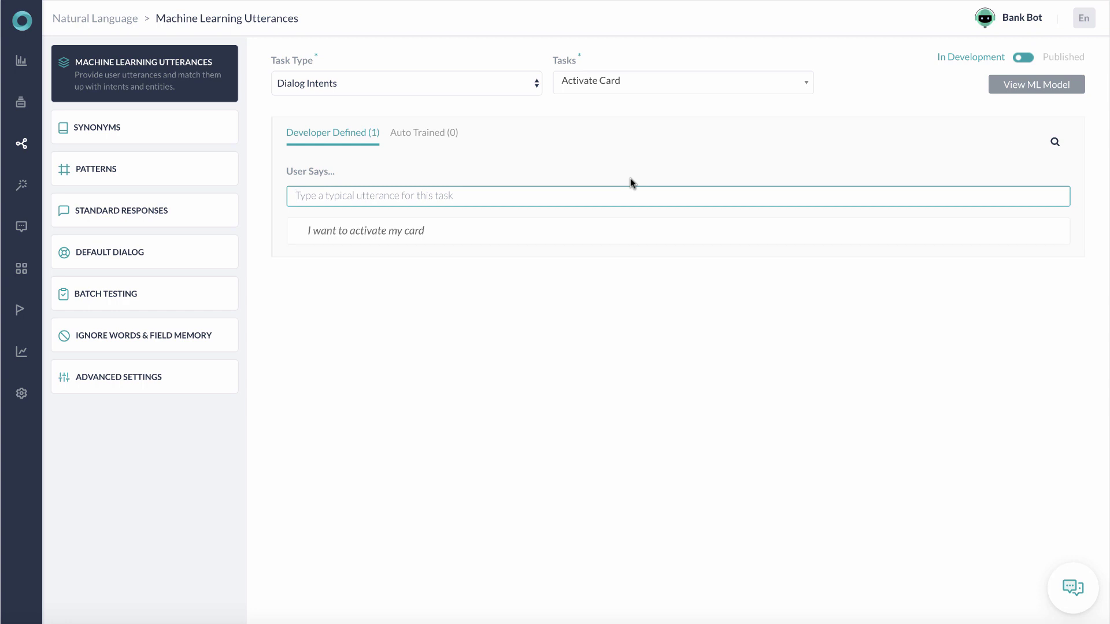
{"action": "left_click", "coordinate": [651, 86]}
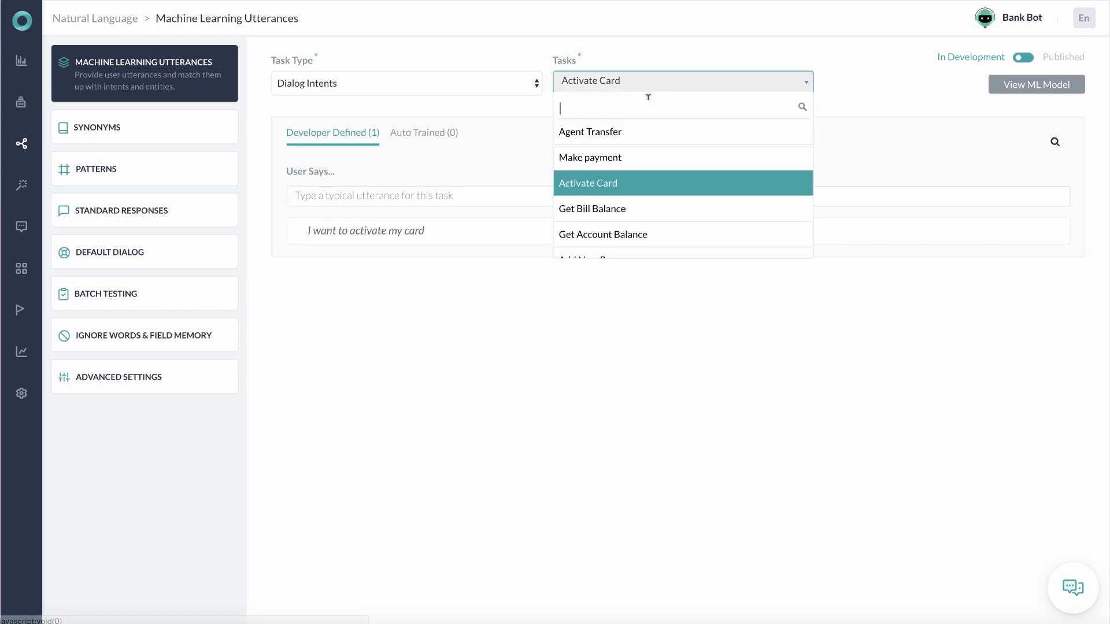
{"action": "left_click", "coordinate": [636, 206]}
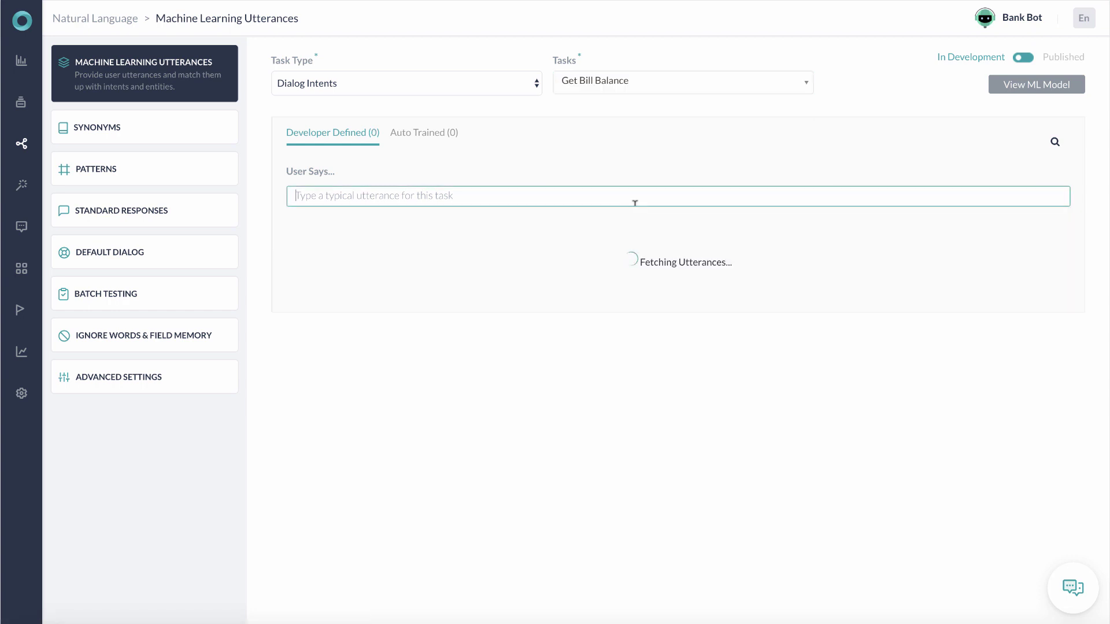
{"action": "left_click", "coordinate": [643, 86]}
{"action": "left_click", "coordinate": [652, 244]}
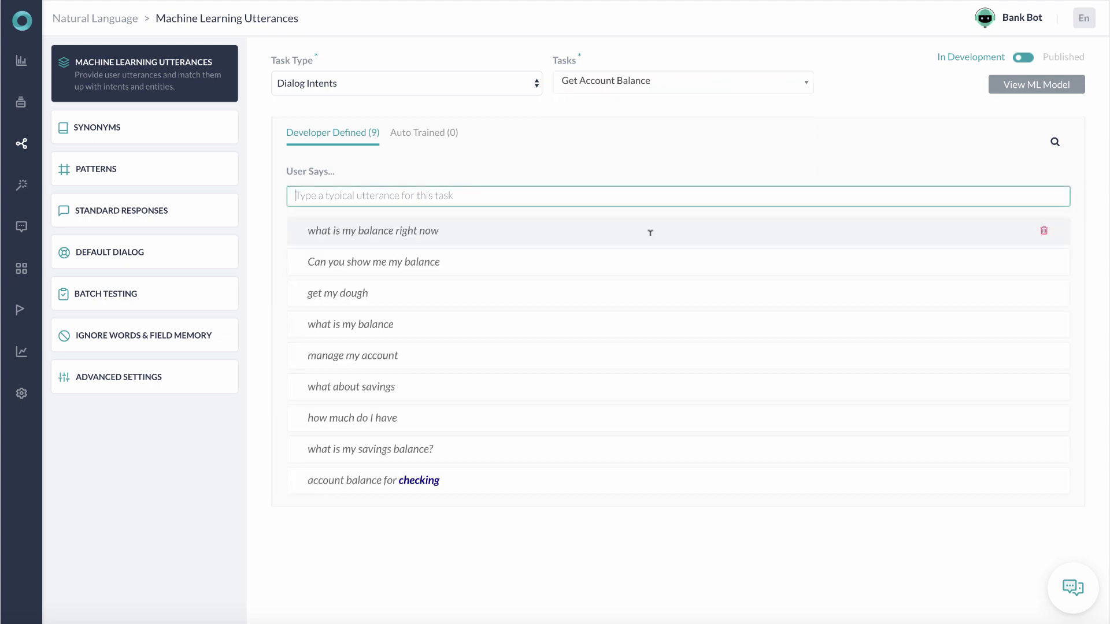
{"action": "left_click", "coordinate": [666, 73]}
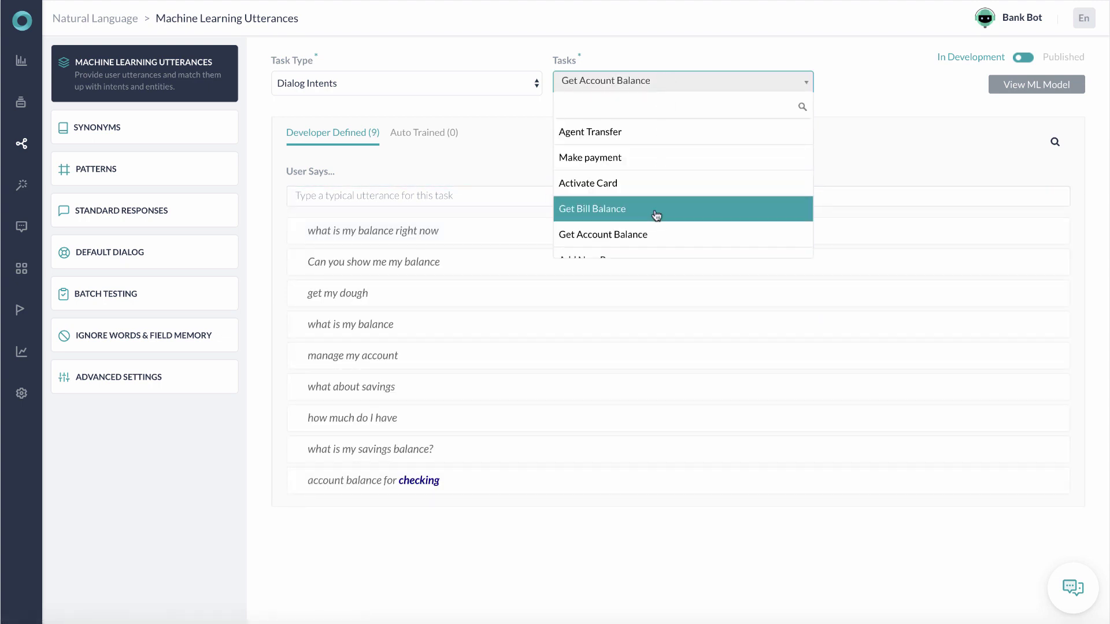
{"action": "scroll", "coordinate": [656, 216], "scroll_direction": "down", "scroll_amount": 2}
{"action": "left_click", "coordinate": [652, 184]}
{"action": "left_click", "coordinate": [651, 84]}
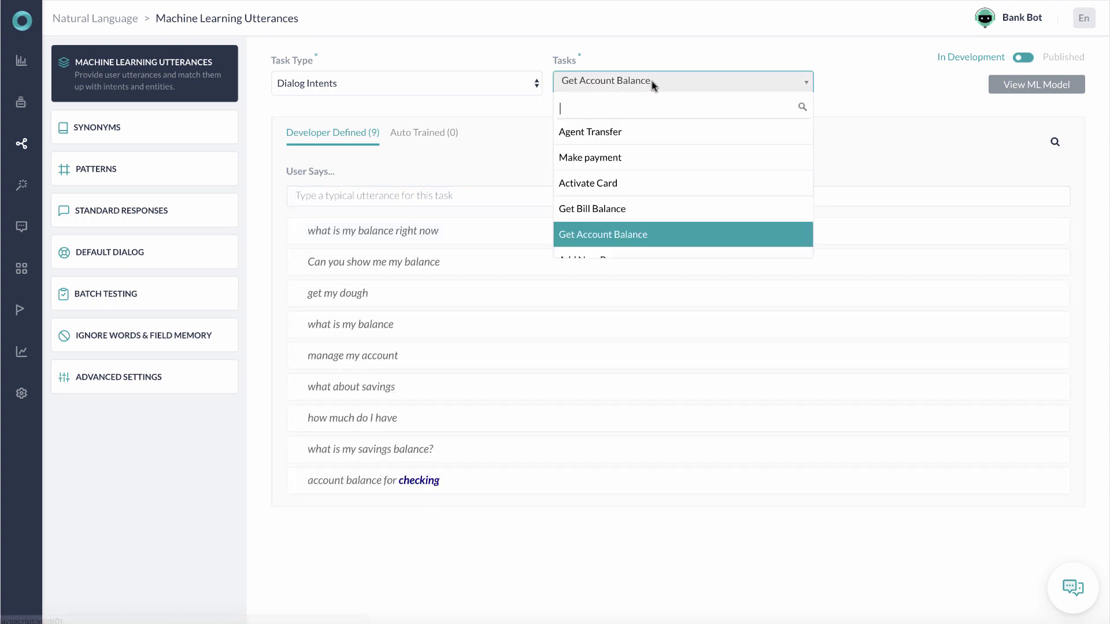
{"action": "left_click", "coordinate": [659, 234]}
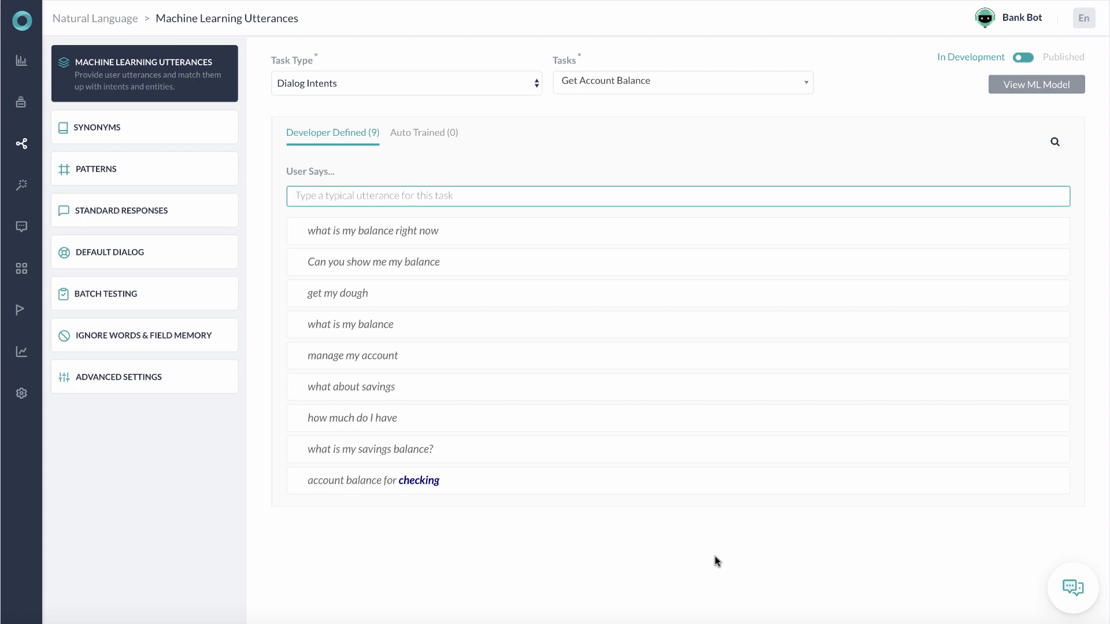
View the ML model score charts for the bot's intents with the filter closed, and return to the machine learning utterances
{"action": "left_click", "coordinate": [1024, 86]}
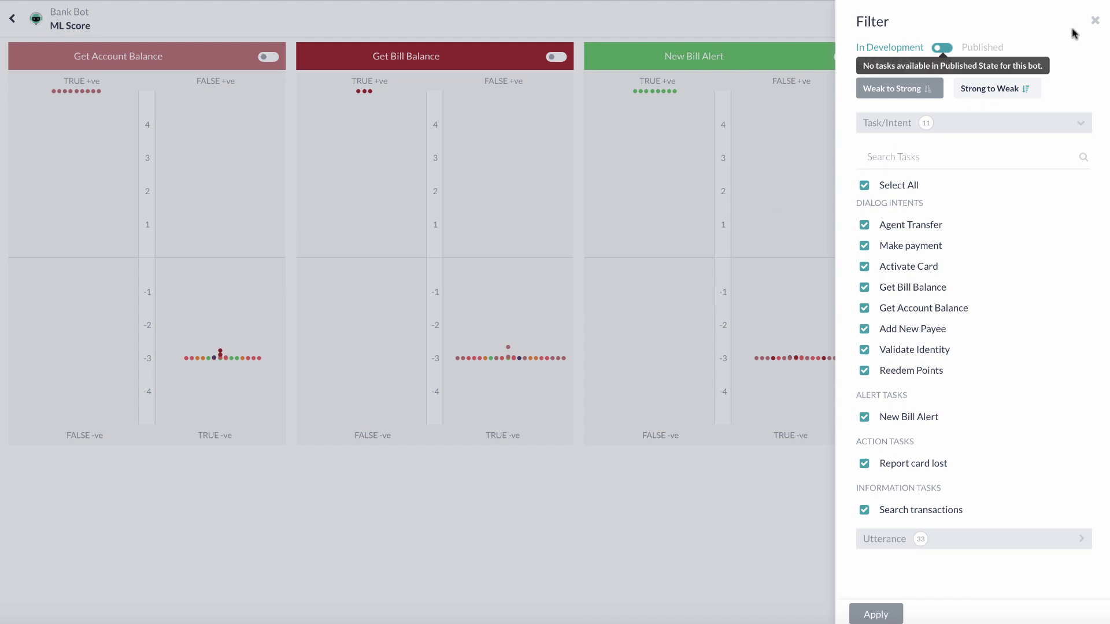
{"action": "left_click", "coordinate": [1094, 21]}
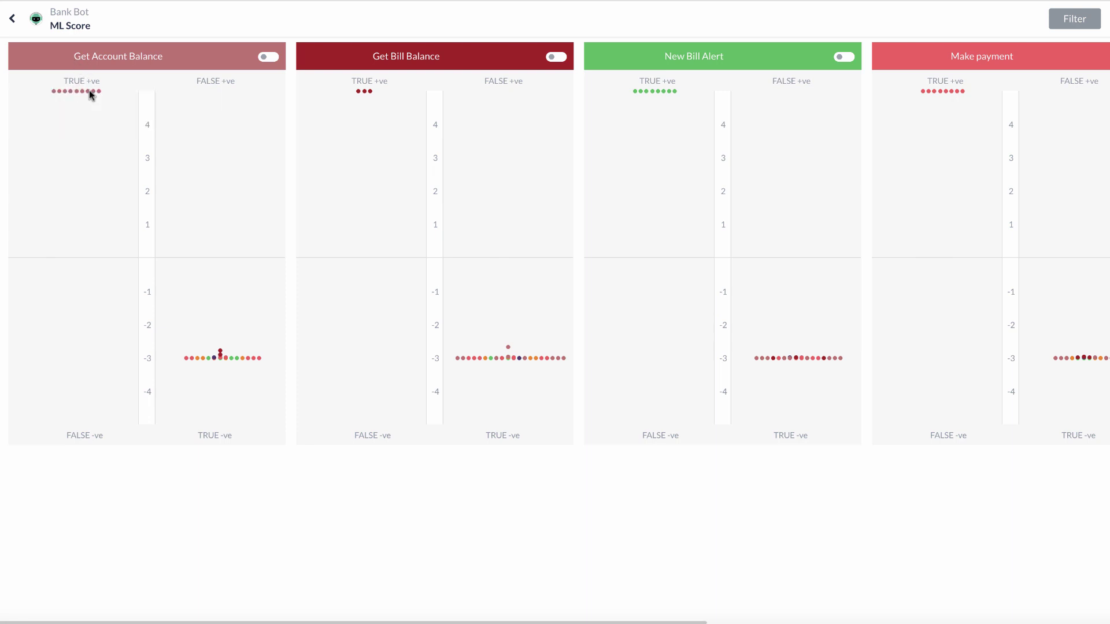
{"action": "mouse_move", "coordinate": [88, 92]}
{"action": "mouse_move", "coordinate": [231, 362]}
{"action": "left_click", "coordinate": [13, 19]}
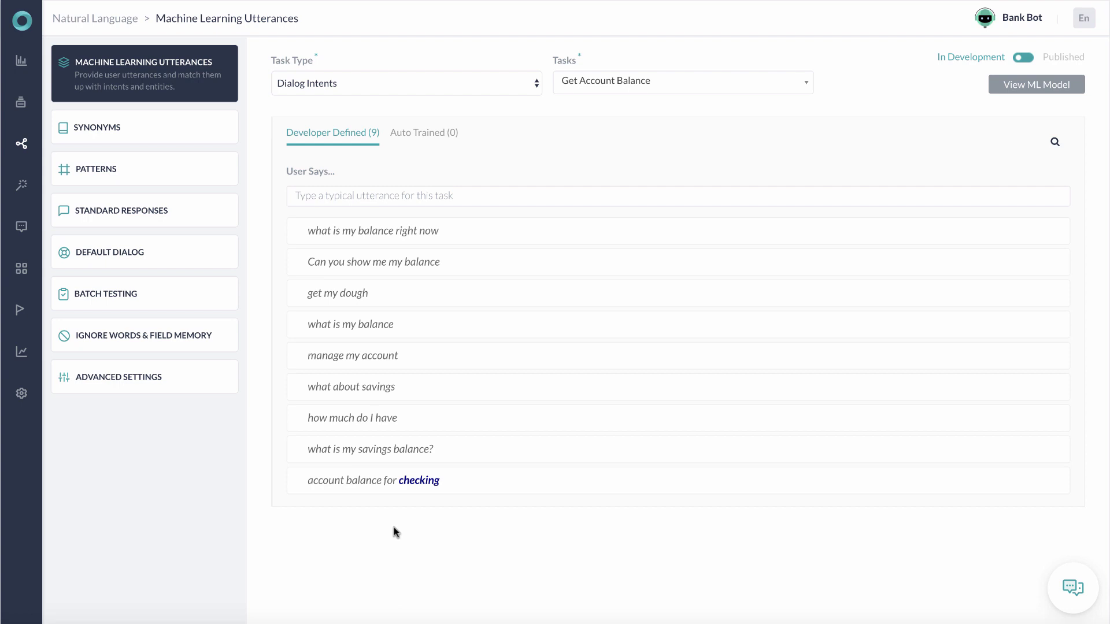
Review the bot's synonym list and expand the synonyms defined for the keyword "create"
{"action": "left_click", "coordinate": [118, 138]}
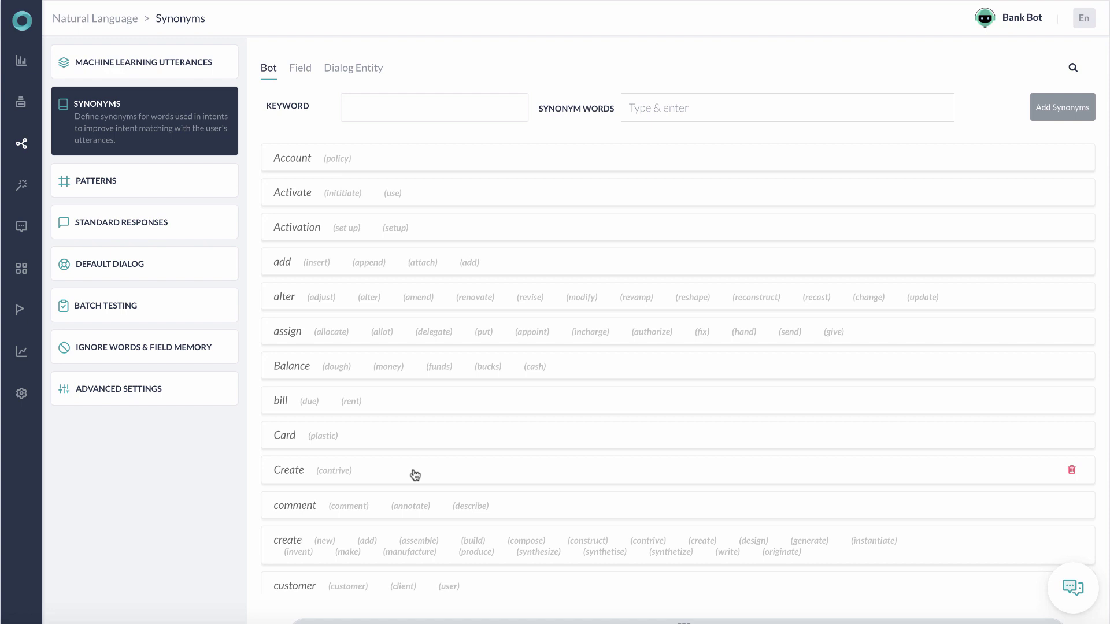
{"action": "scroll", "coordinate": [415, 474], "scroll_direction": "down", "scroll_amount": 5}
{"action": "left_click", "coordinate": [760, 283]}
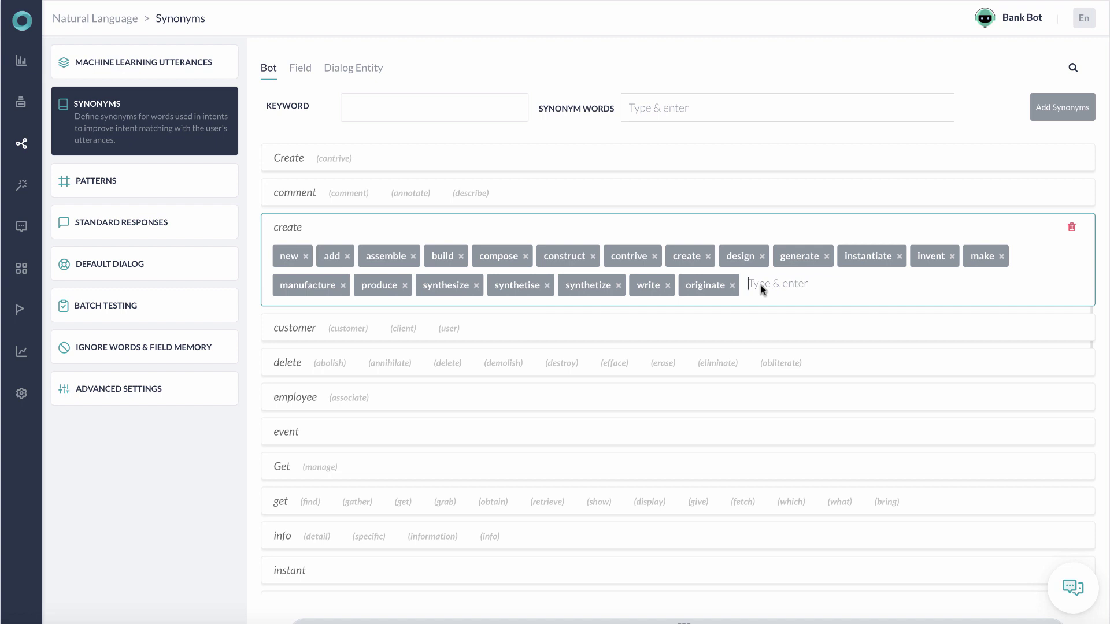
Review the natural language settings for Default Dialog, Batch Testing, and Ignore Words & Field Memory
{"action": "left_click", "coordinate": [181, 261]}
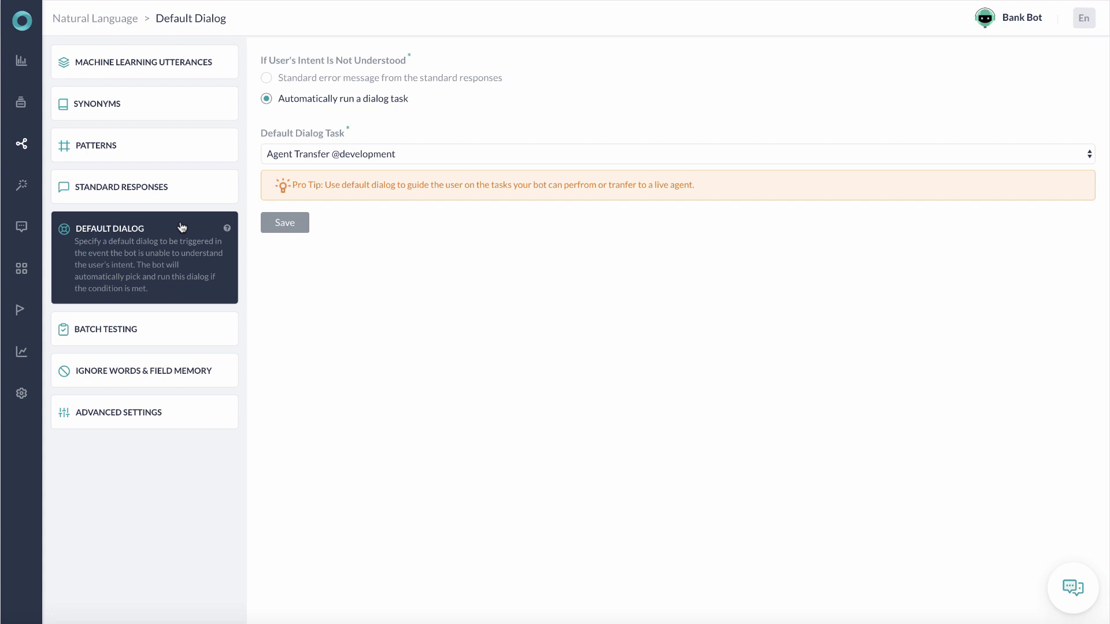
{"action": "left_click", "coordinate": [161, 330]}
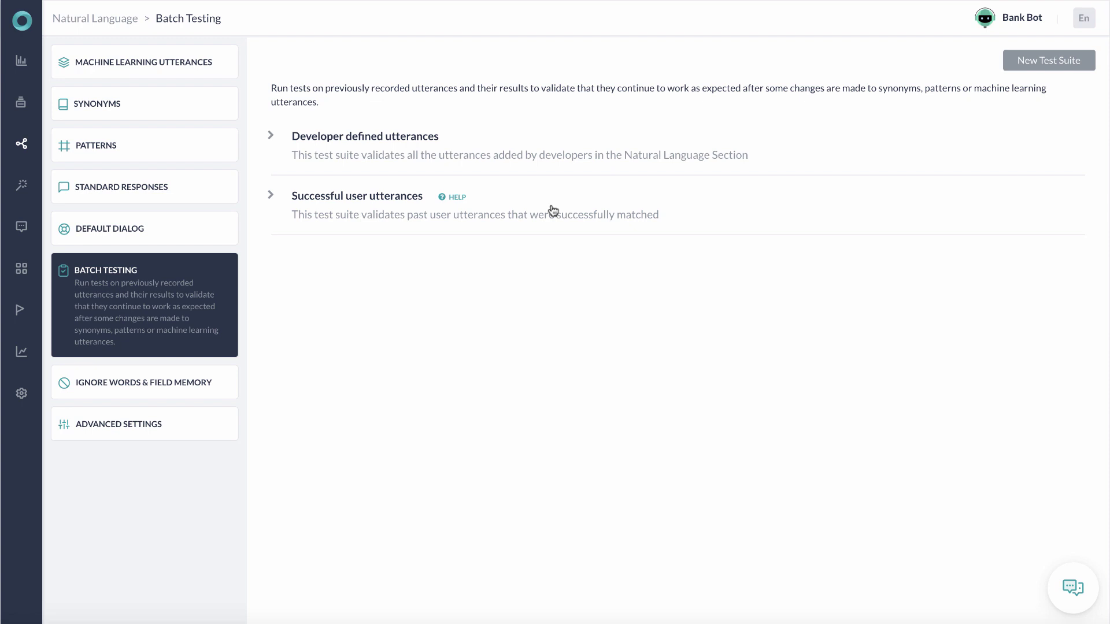
{"action": "left_click", "coordinate": [124, 386]}
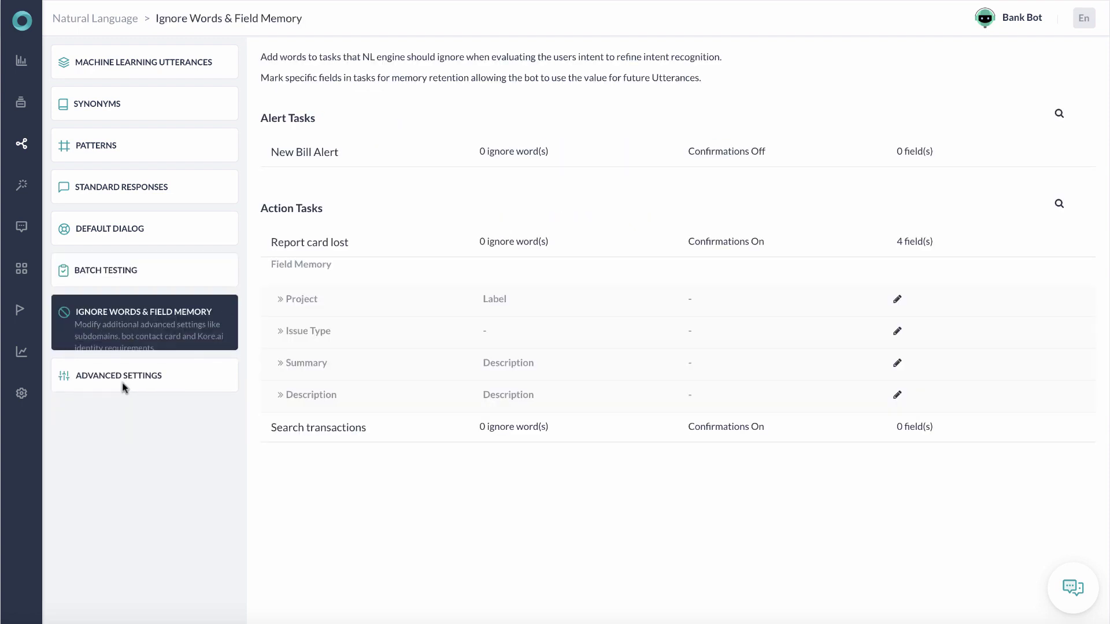
Examine the natural language advanced settings, including the Fundamental meaning and Knowledge Collection thresholds
{"action": "left_click", "coordinate": [121, 395]}
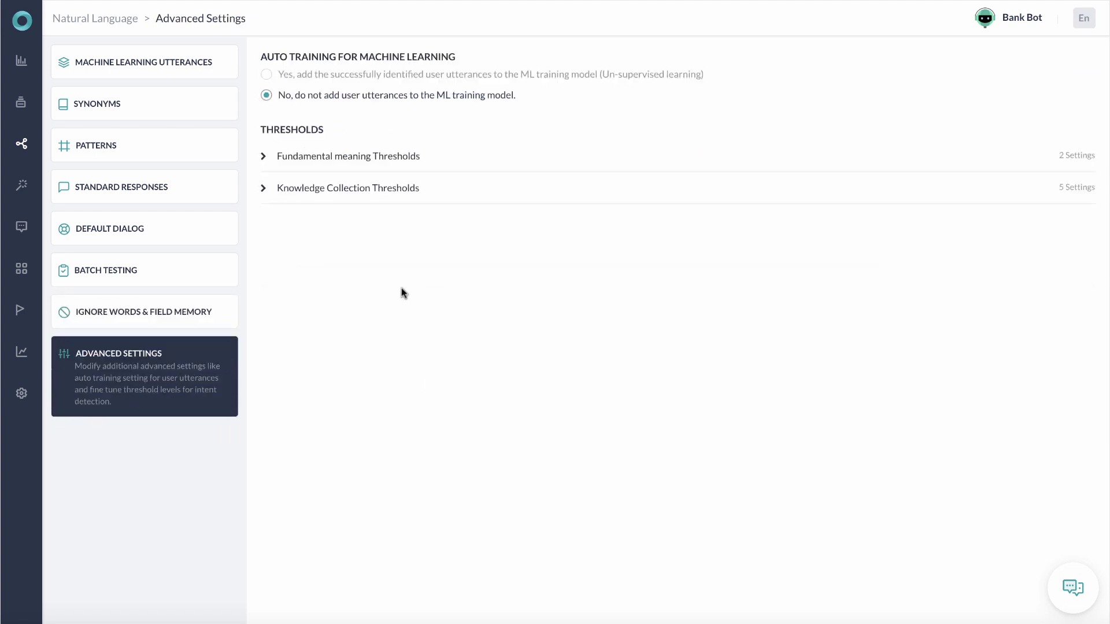
{"action": "left_click", "coordinate": [264, 156]}
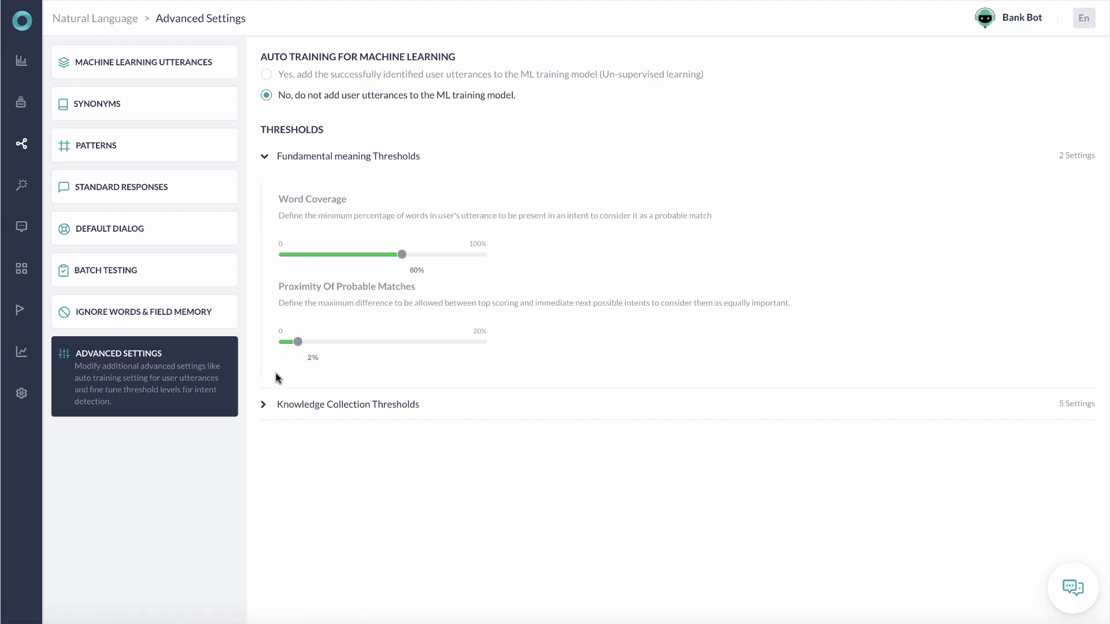
{"action": "left_click", "coordinate": [263, 404]}
{"action": "scroll", "coordinate": [525, 426], "scroll_direction": "down", "scroll_amount": 6}
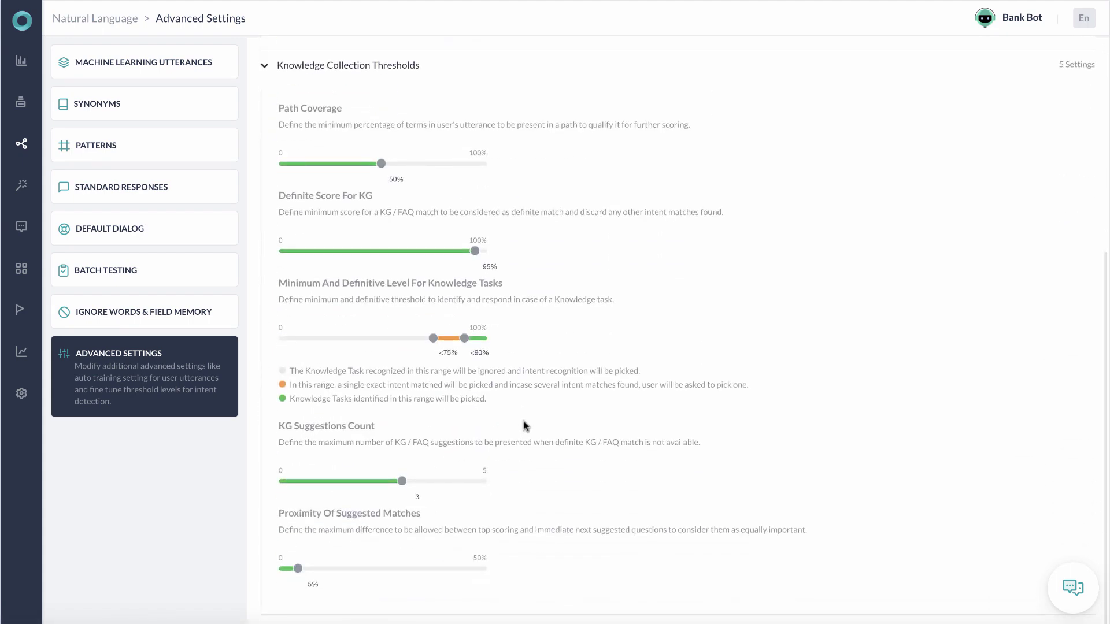
{"action": "scroll", "coordinate": [525, 426], "scroll_direction": "up", "scroll_amount": 6}
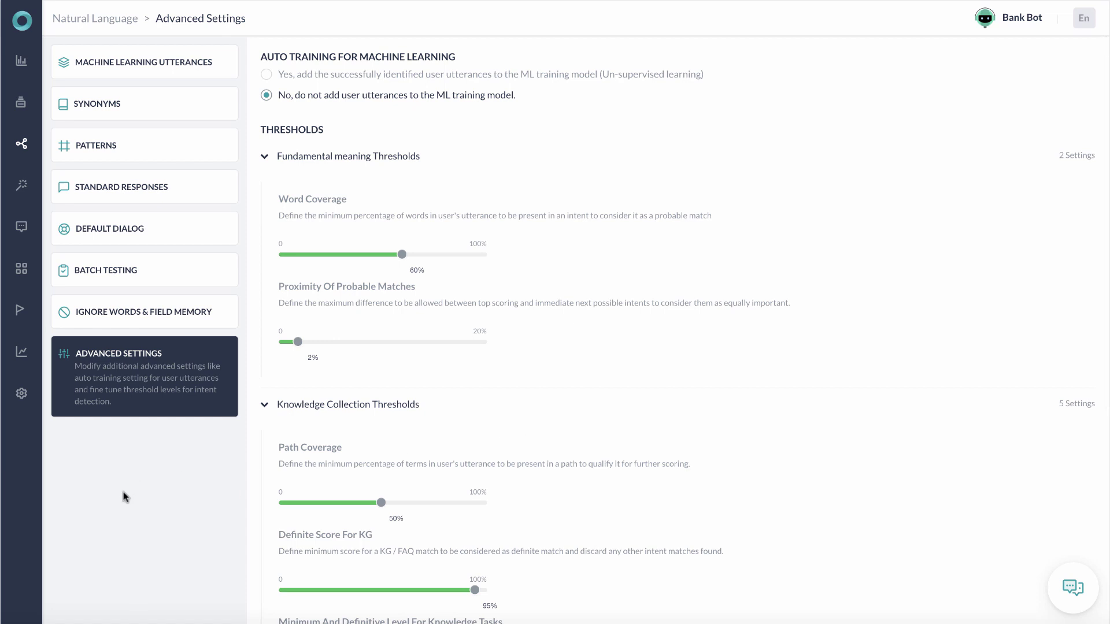
Run the utterance "how much do I have?" in Test & Train
{"action": "left_click", "coordinate": [51, 188]}
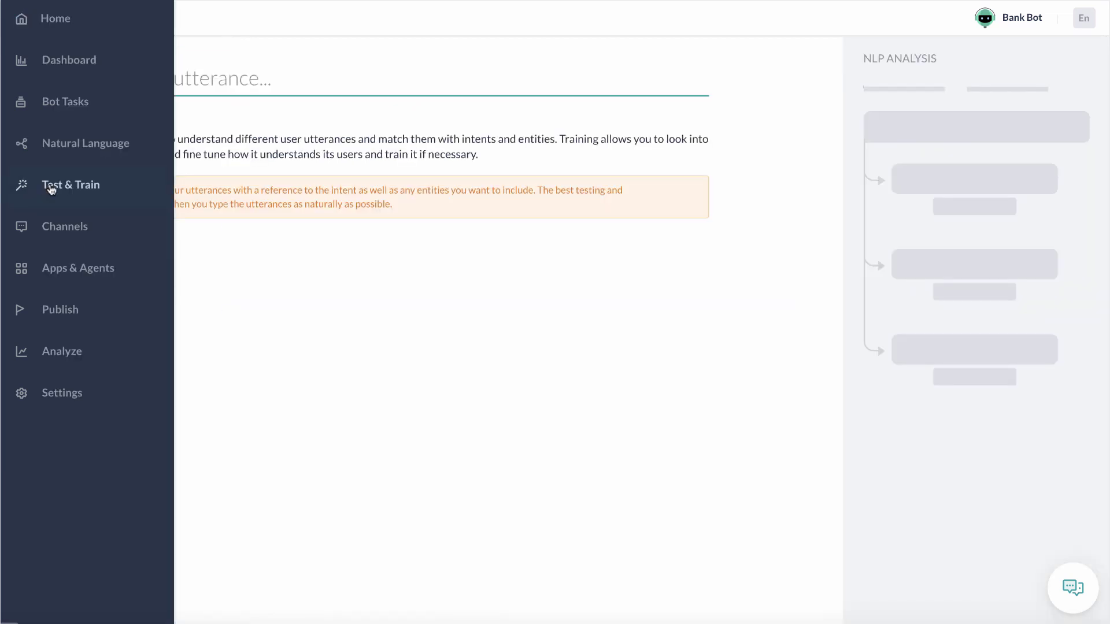
{"action": "left_click", "coordinate": [185, 72]}
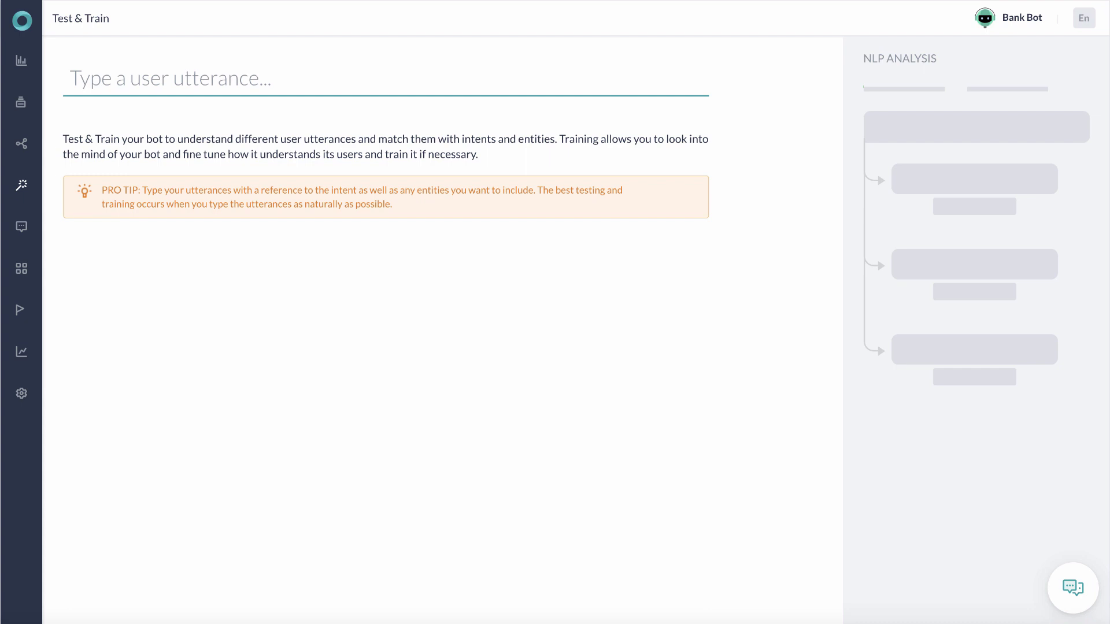
{"action": "type", "text": "how much do I have?"}
{"action": "key", "text": "Return"}
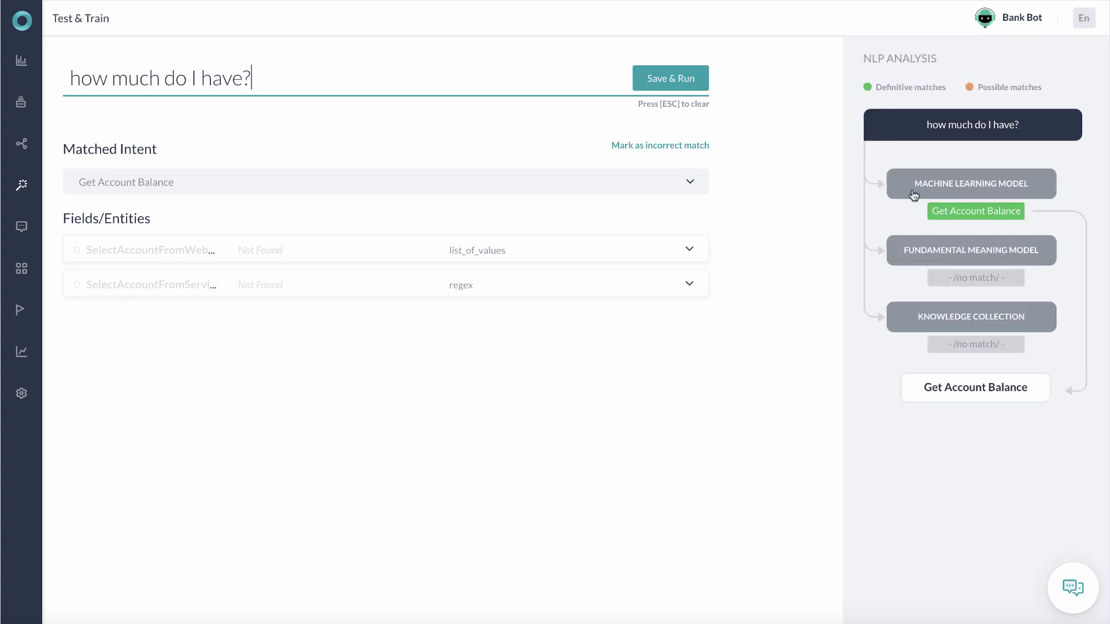
Inspect the Machine Learning, Fundamental Meaning and Knowledge Collection analysis of the balance utterance, and close the details
{"action": "left_click", "coordinate": [955, 186]}
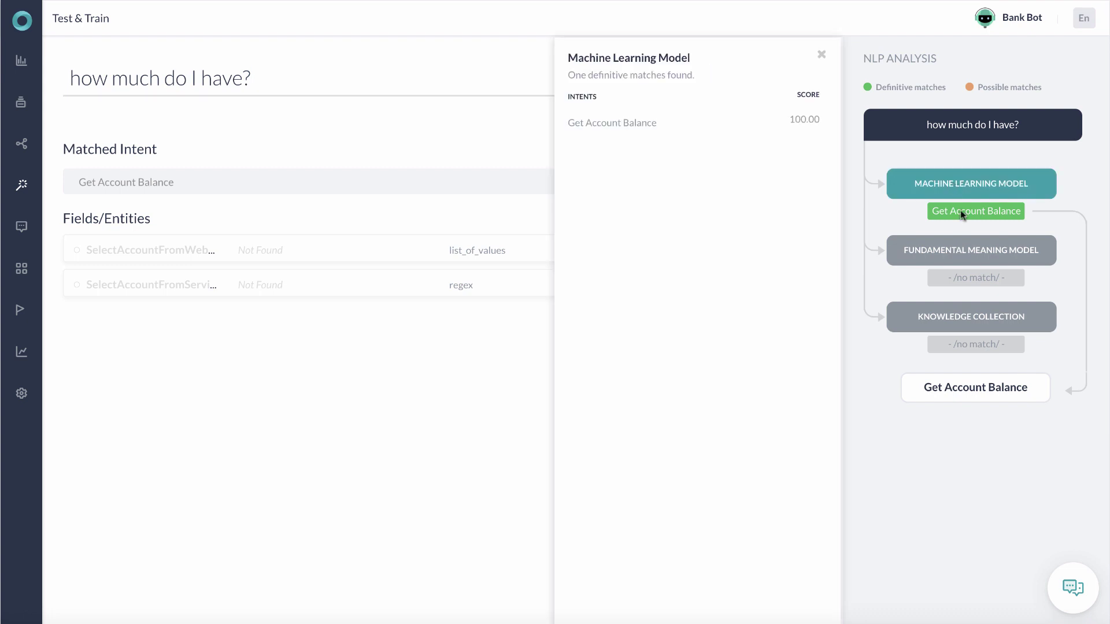
{"action": "left_click", "coordinate": [964, 256]}
{"action": "left_click", "coordinate": [951, 319]}
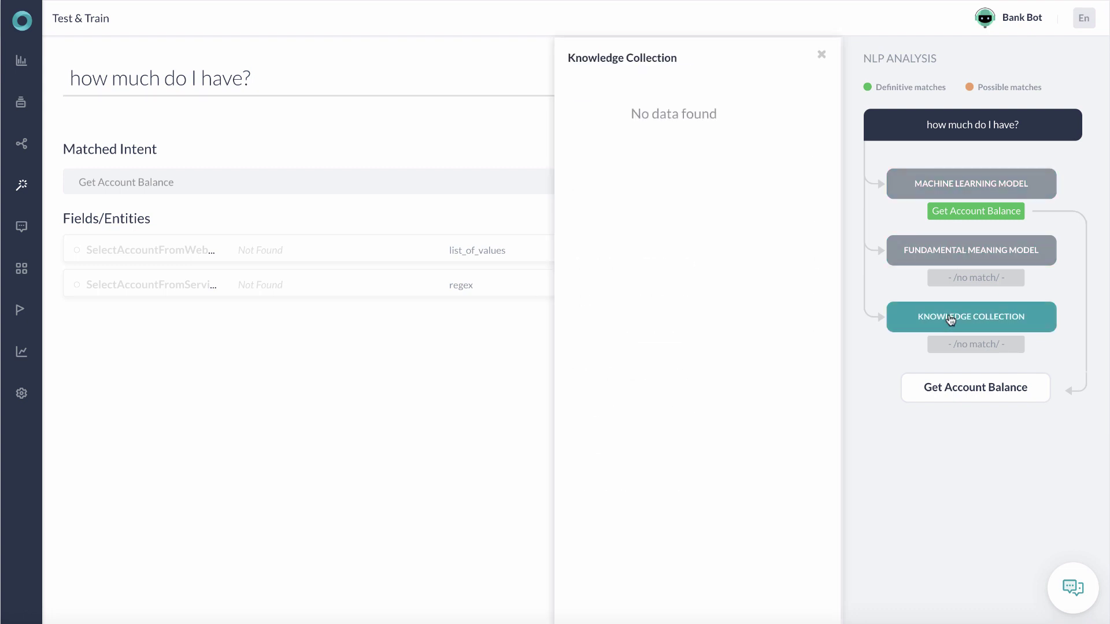
{"action": "left_click", "coordinate": [821, 55]}
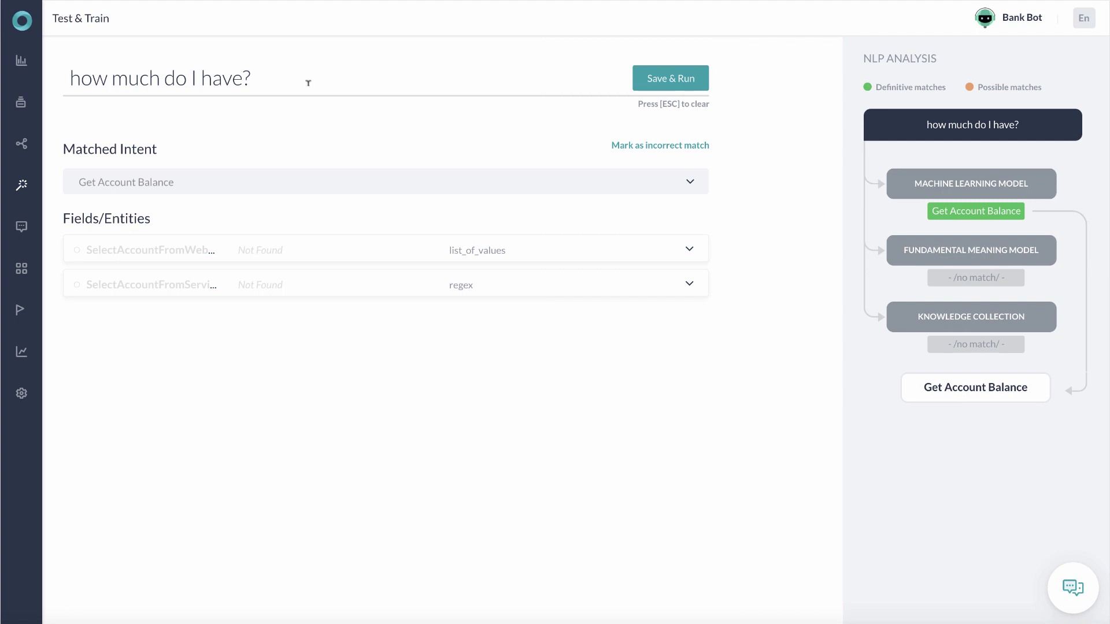
Replace the test utterance with "I am interested in sending a payment today" and run it
{"action": "left_click_drag", "start_coordinate": [264, 80], "coordinate": [63, 77]}
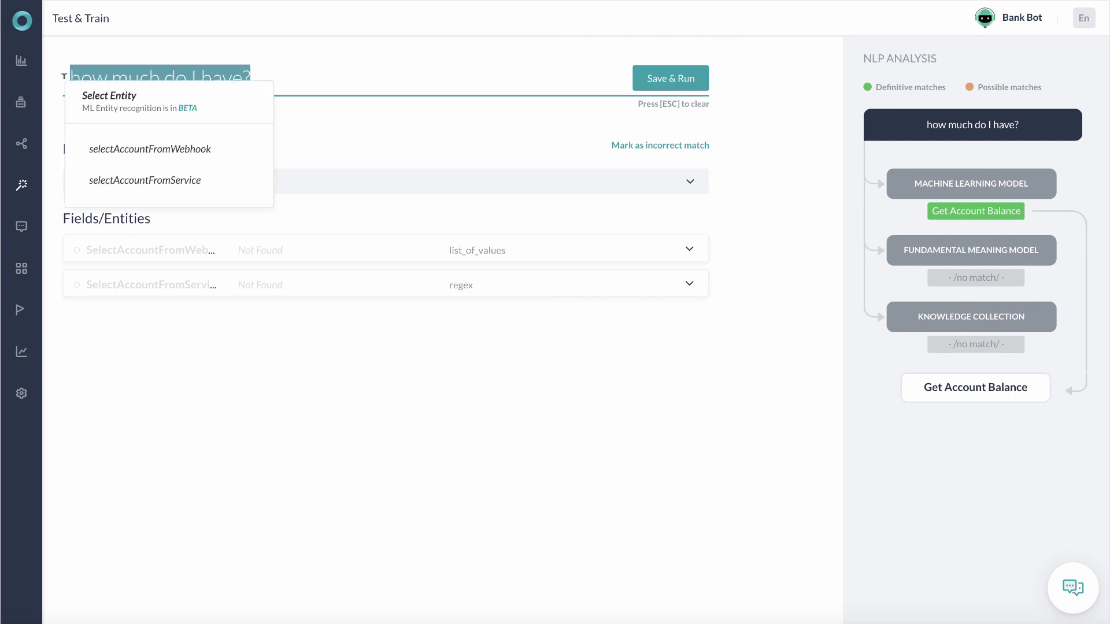
{"action": "key", "text": "BackSpace"}
{"action": "type", "text": "I am interested in sending a payment today"}
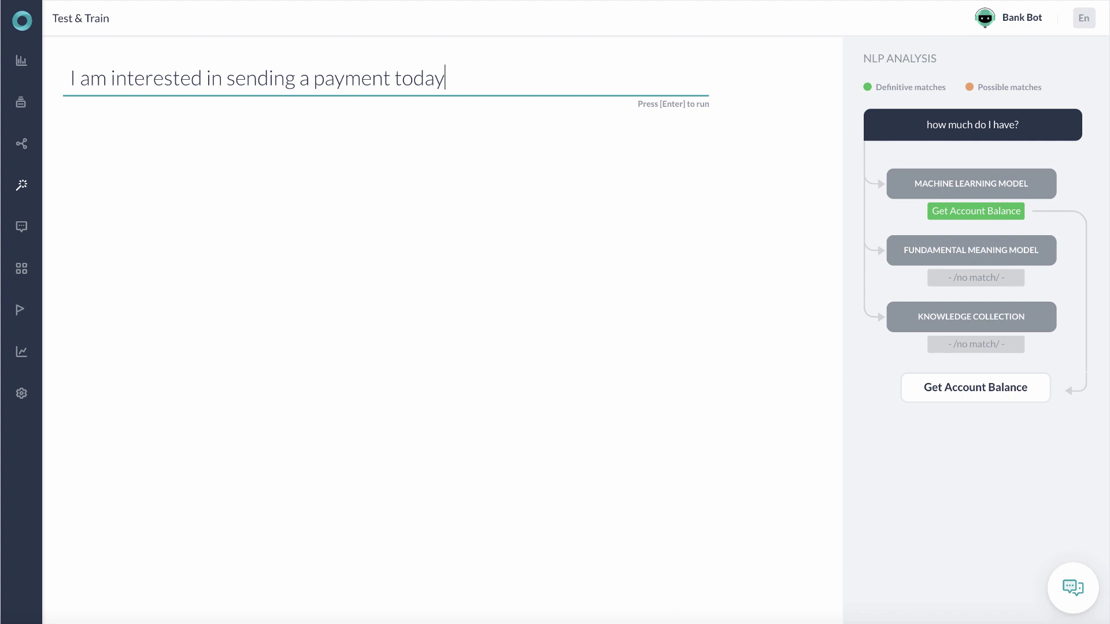
{"action": "key", "text": "Return"}
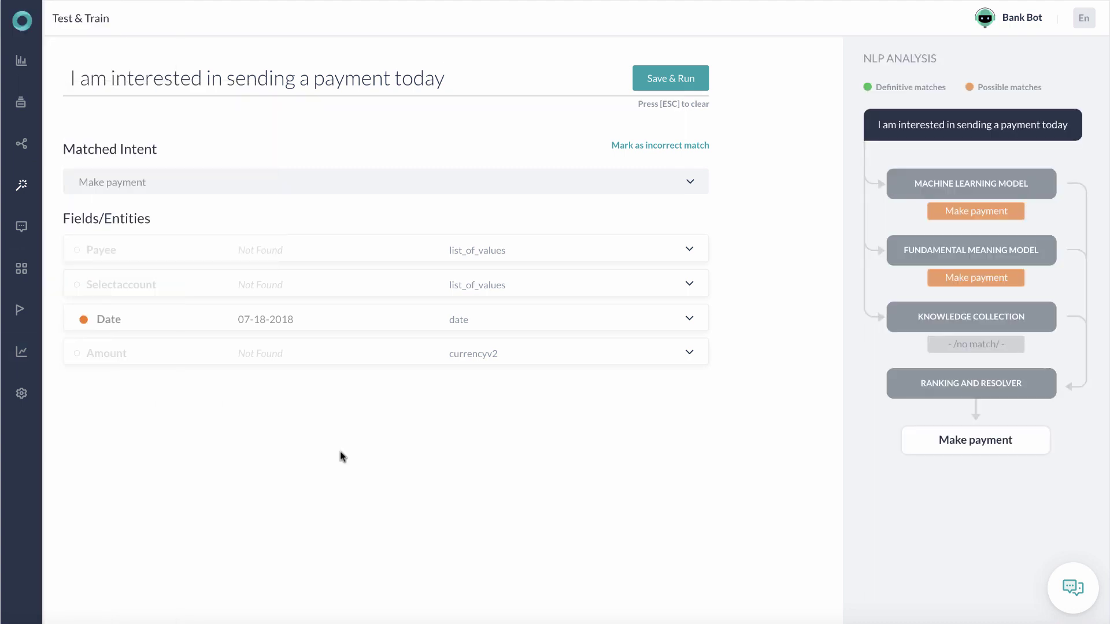
Inspect the payment utterance's NLP analysis for each matching model and the Ranking and Resolver, and close the details
{"action": "left_click", "coordinate": [972, 189]}
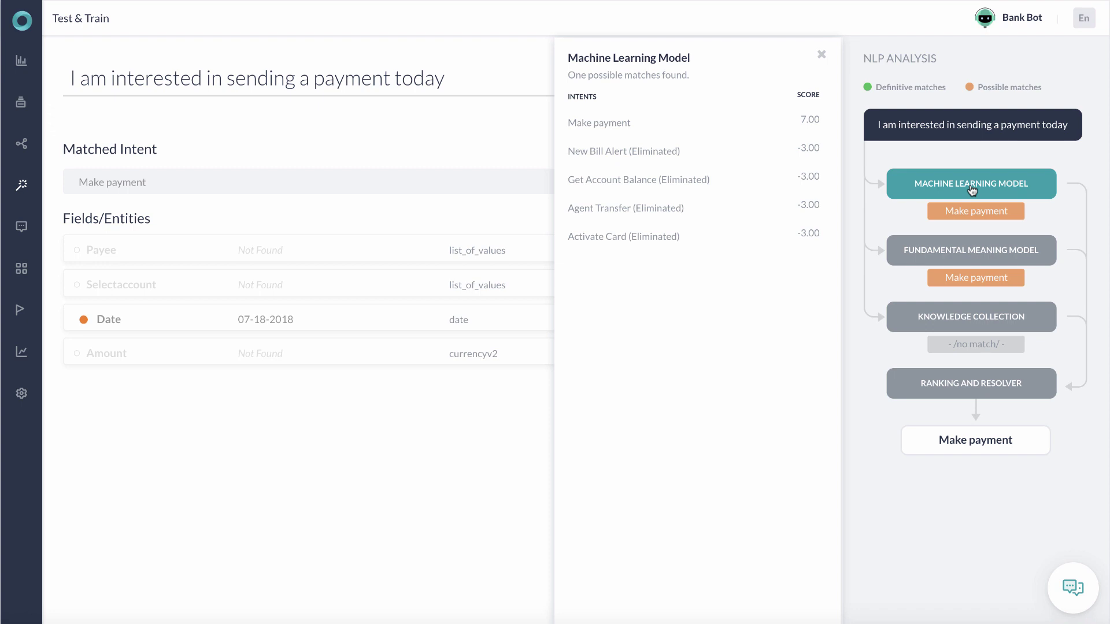
{"action": "left_click", "coordinate": [967, 253]}
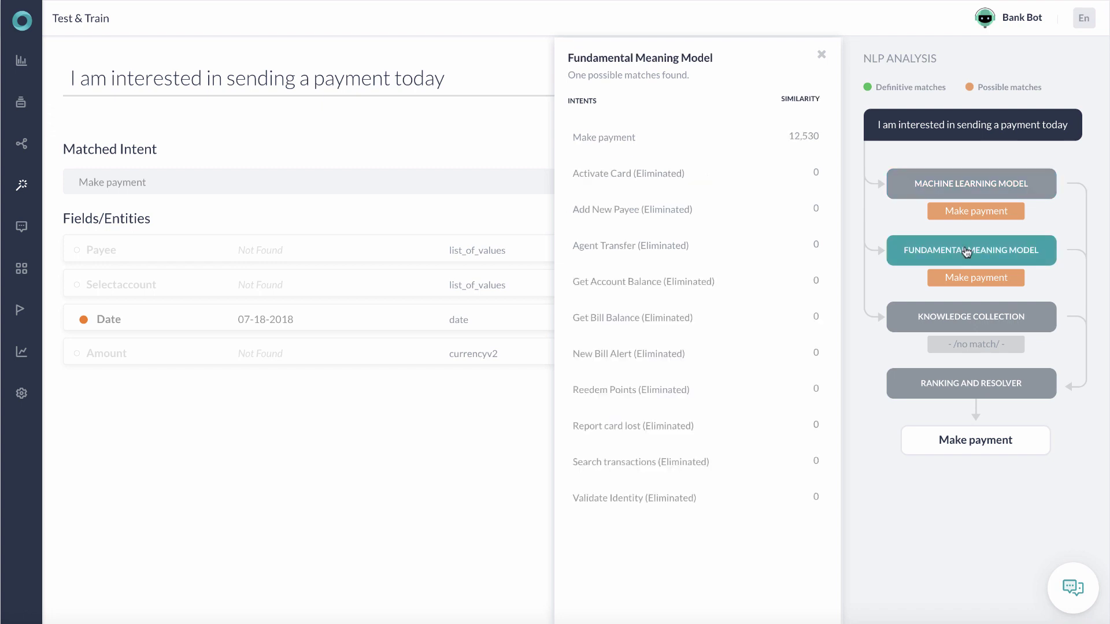
{"action": "left_click", "coordinate": [961, 322]}
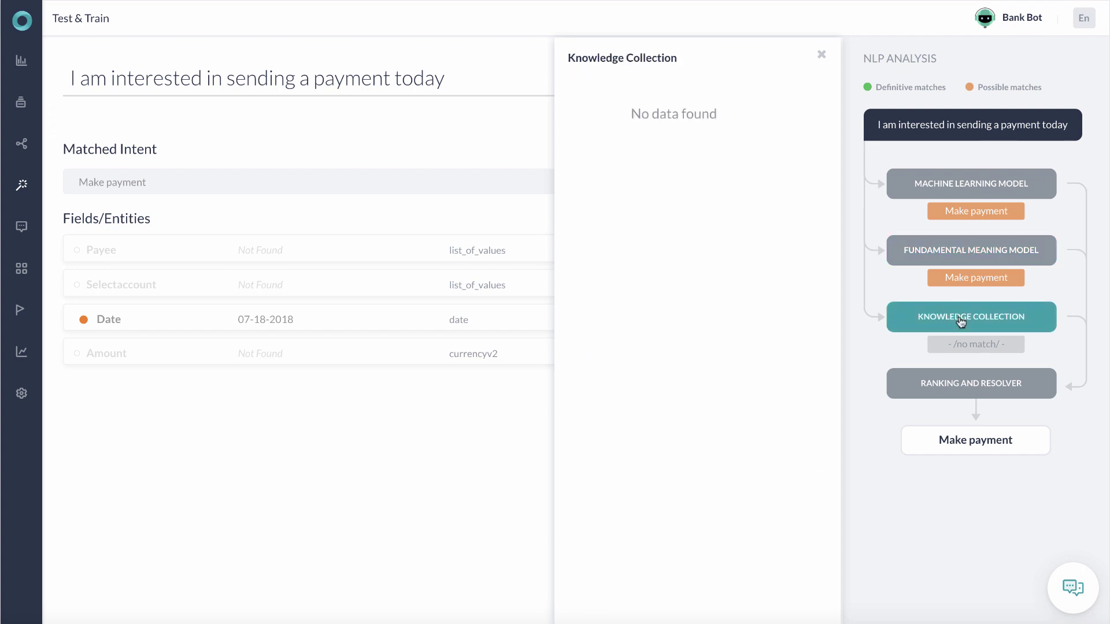
{"action": "left_click", "coordinate": [960, 391]}
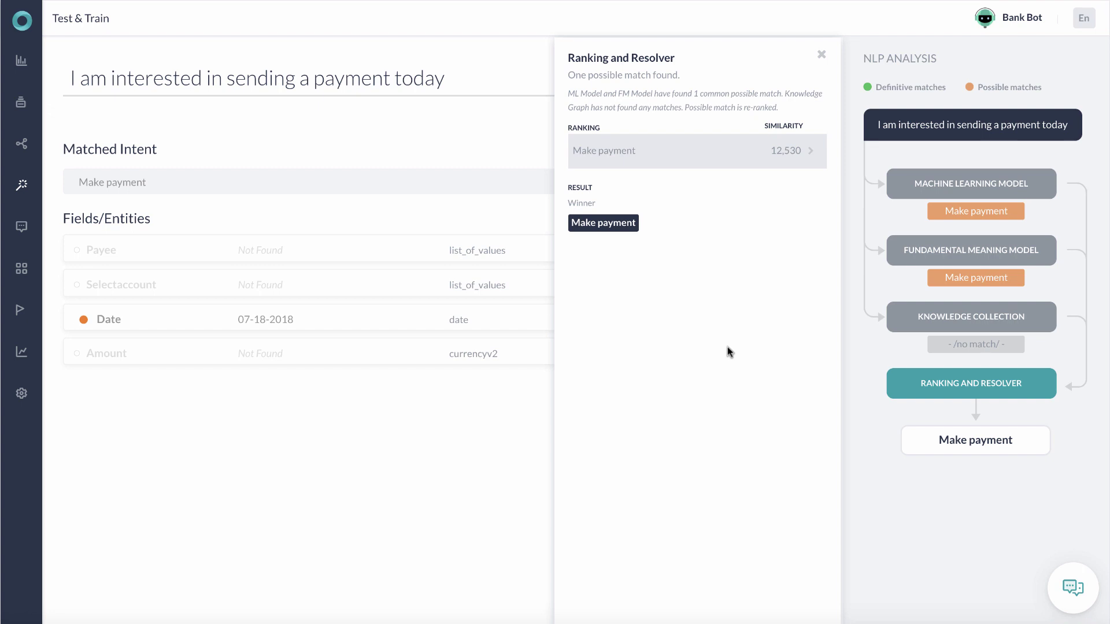
{"action": "left_click", "coordinate": [822, 54]}
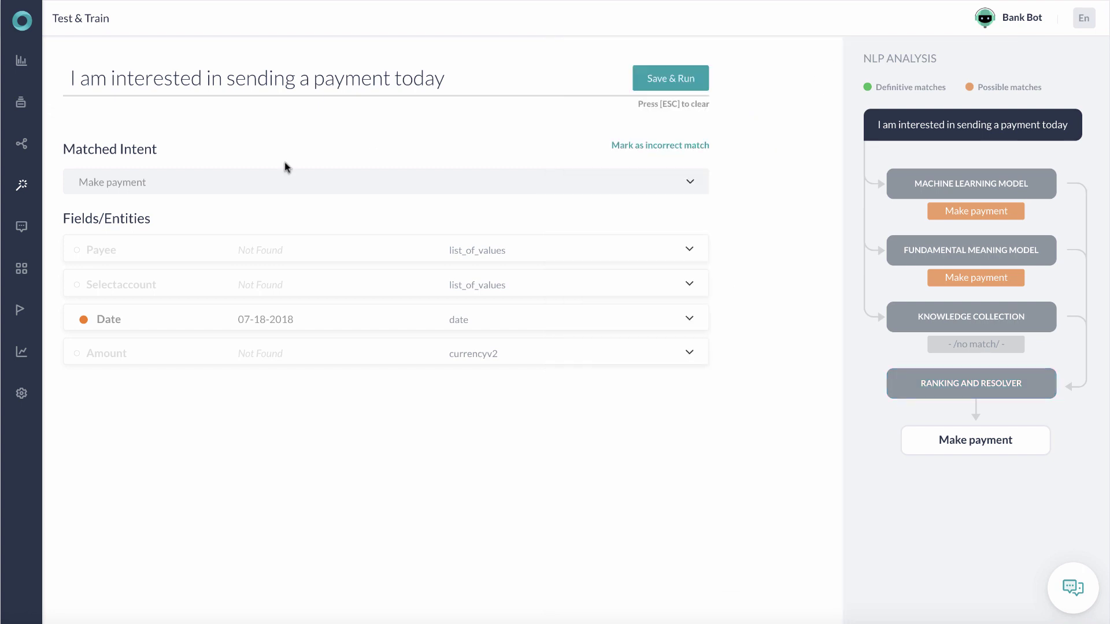
Review the available bot channels and the Facebook Messenger setup instructions, and close the instructions
{"action": "mouse_move", "coordinate": [12, 255]}
{"action": "left_click", "coordinate": [63, 231]}
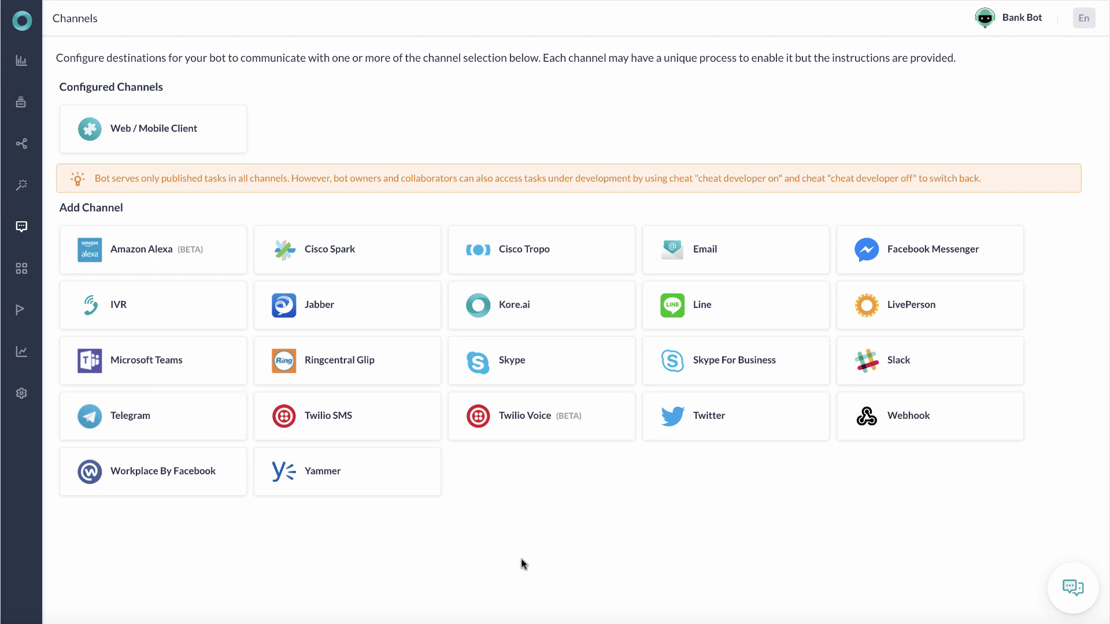
{"action": "left_click", "coordinate": [937, 260]}
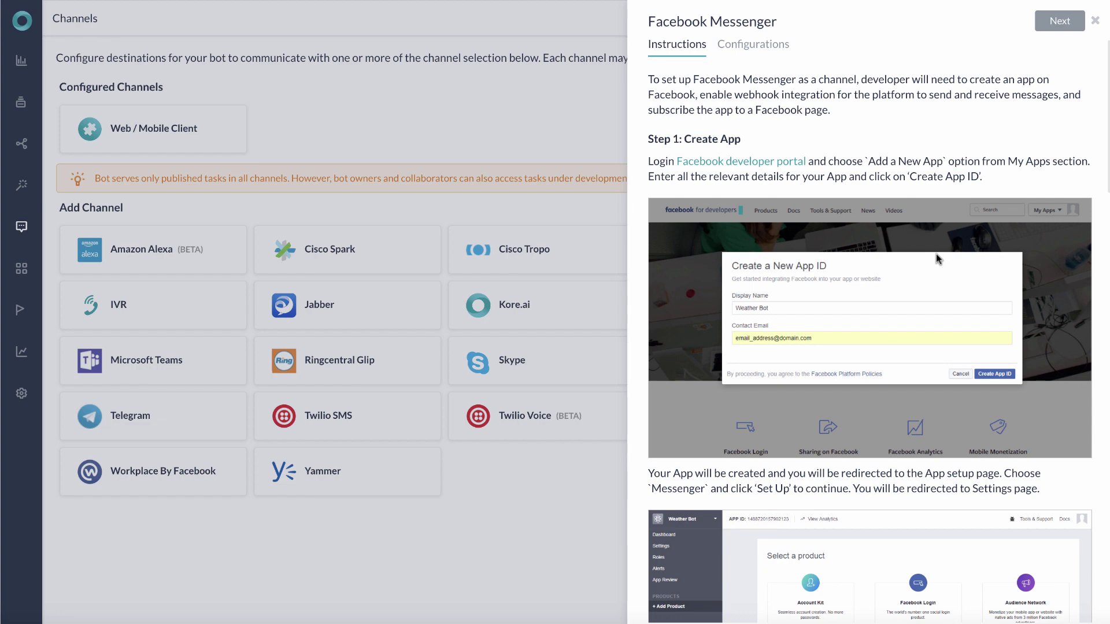
{"action": "left_click", "coordinate": [1094, 20]}
Review the BotKit SDK setup under Apps & Agents and the tasks selectable for publishing
{"action": "left_click", "coordinate": [51, 267]}
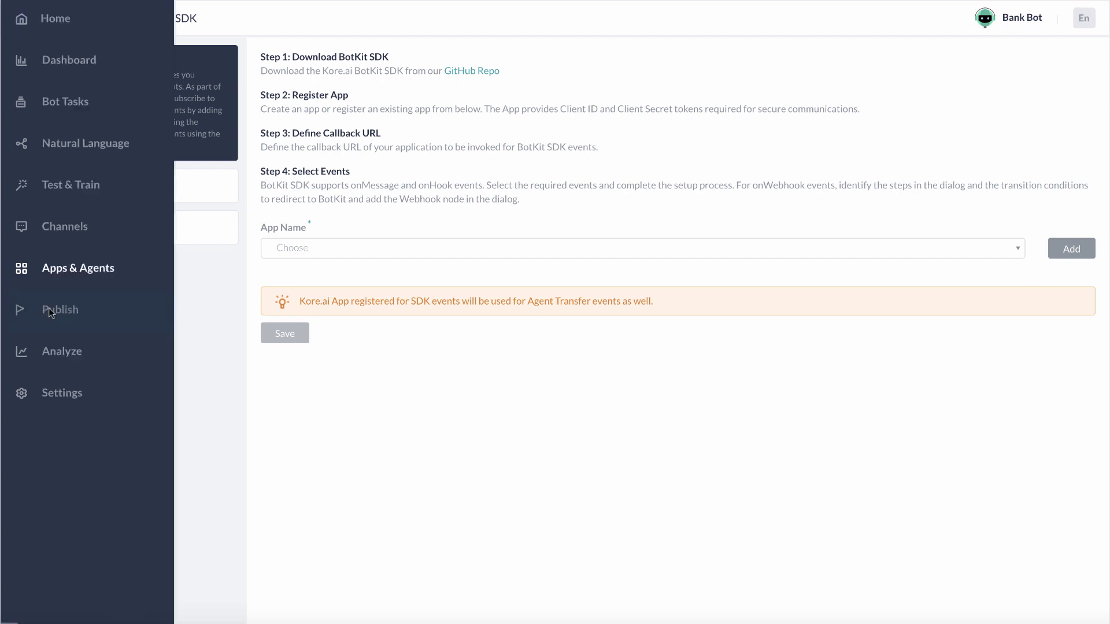
{"action": "left_click", "coordinate": [50, 312]}
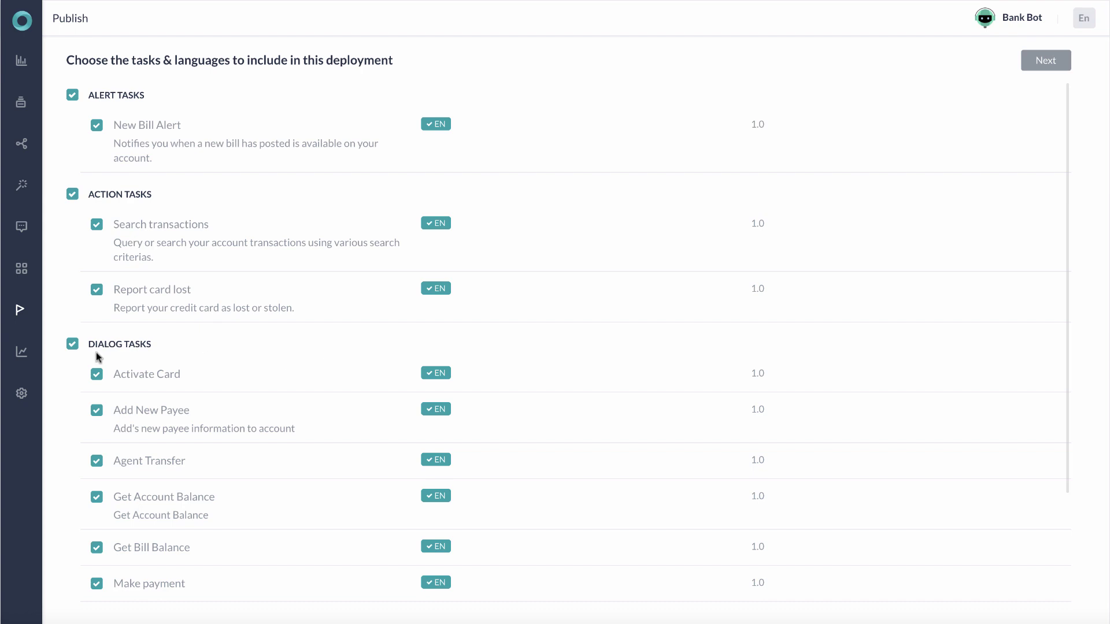
View the Intent found results in Analyze and open the details of the utterance "what does my nest egg look like?"
{"action": "left_click", "coordinate": [59, 351]}
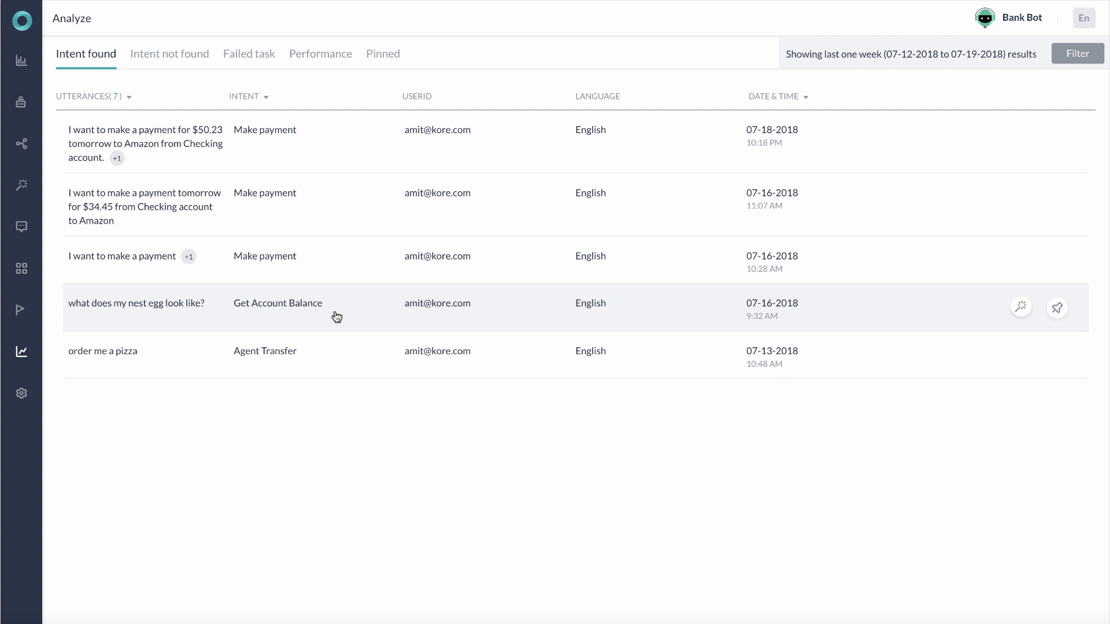
{"action": "left_click", "coordinate": [336, 316]}
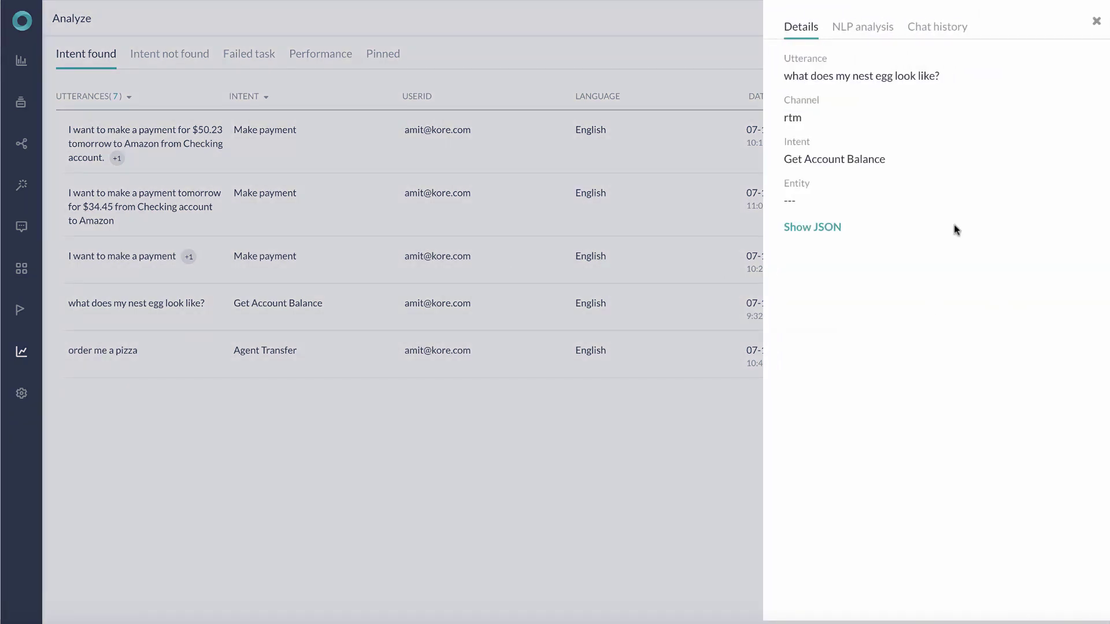
Inspect the nest egg utterance's NLP analysis by model and its chat history, and close the details
{"action": "left_click", "coordinate": [859, 27]}
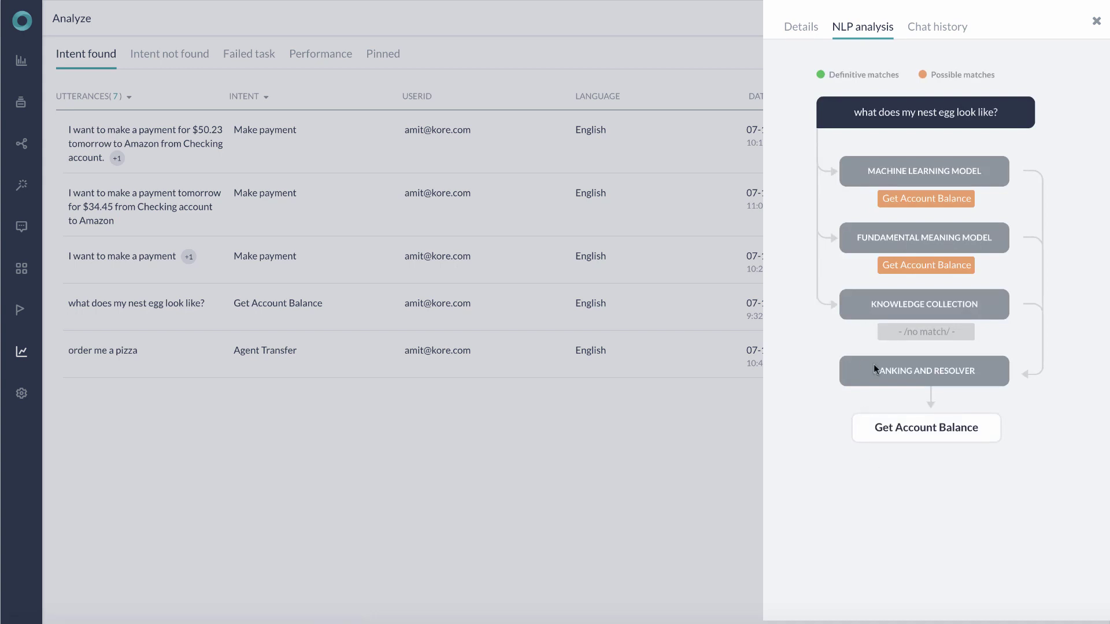
{"action": "left_click", "coordinate": [895, 167]}
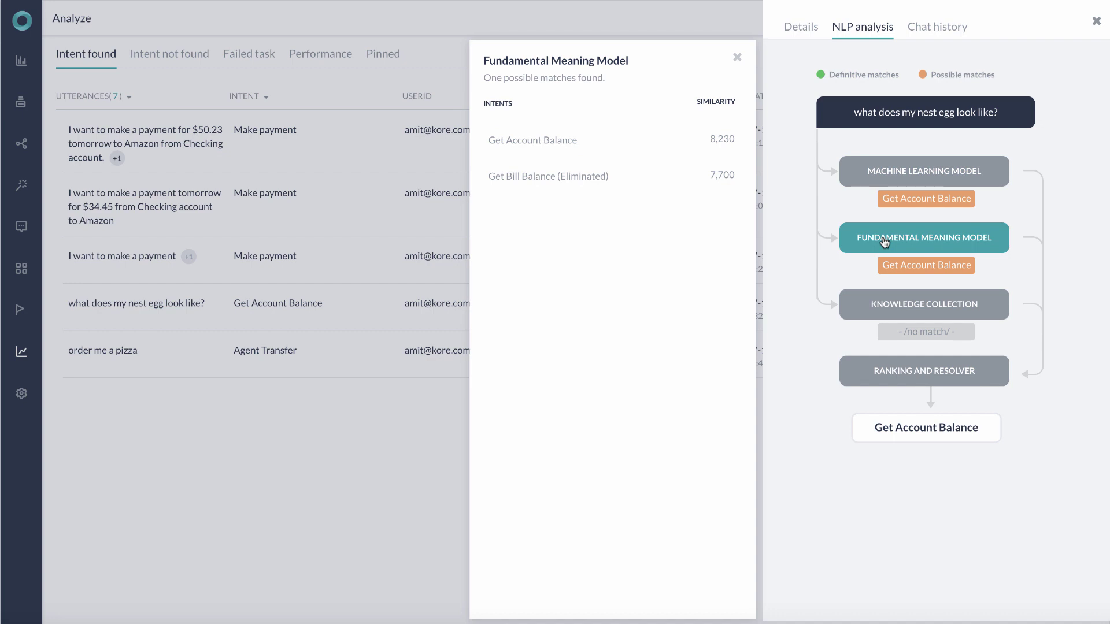
{"action": "left_click", "coordinate": [897, 377]}
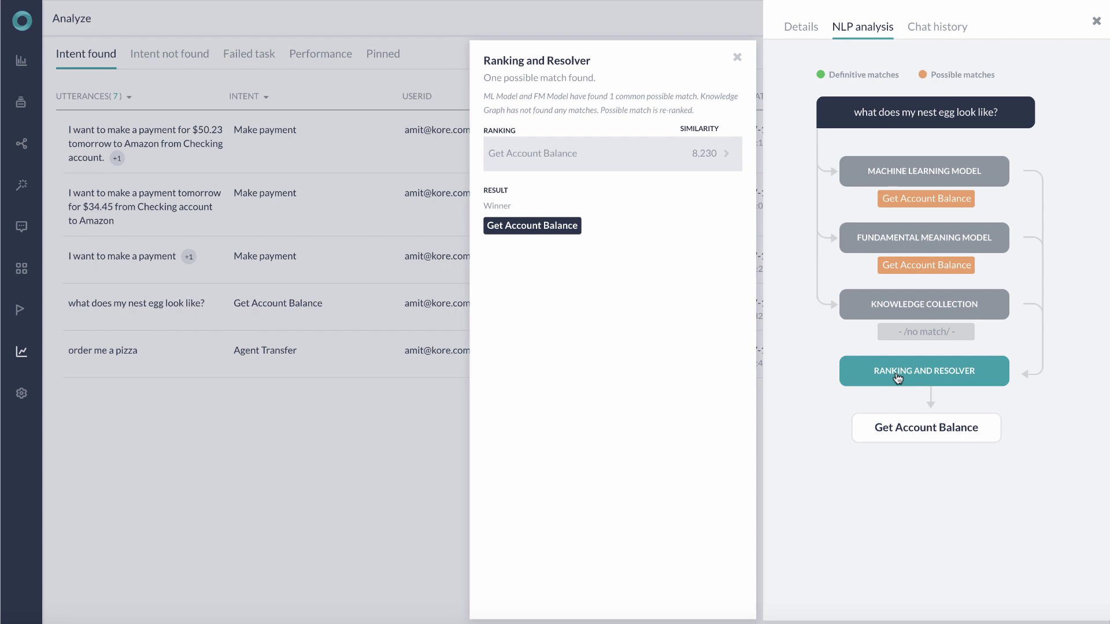
{"action": "left_click", "coordinate": [938, 28]}
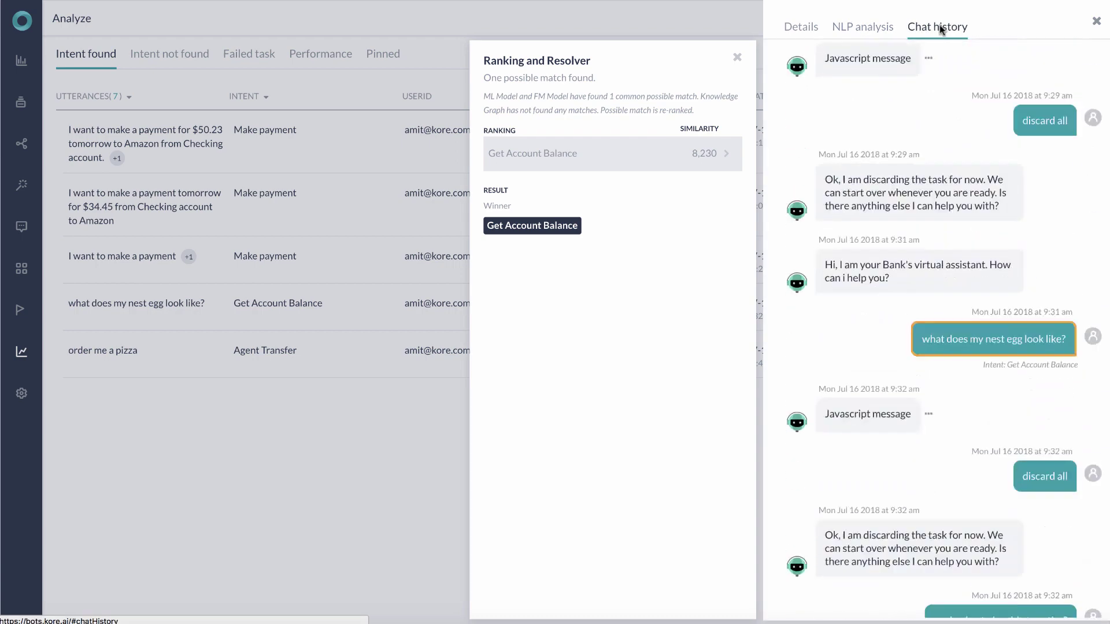
{"action": "left_click", "coordinate": [736, 57]}
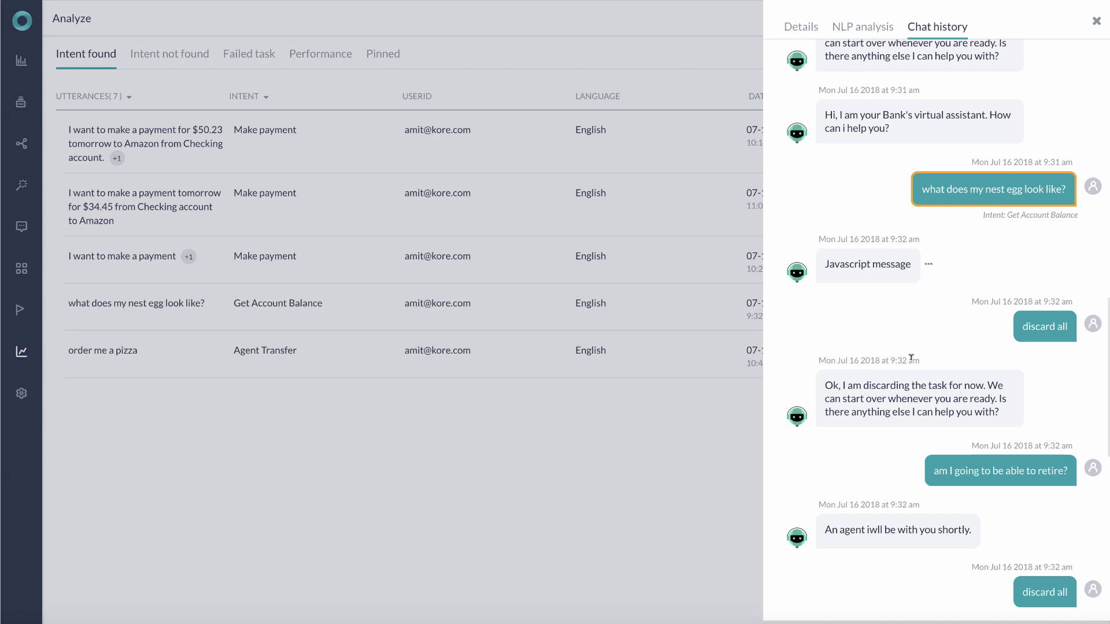
{"action": "left_click", "coordinate": [1095, 20]}
Inspect the NLP analysis of "am I rich or poor?" under Intent not found, and close the details
{"action": "left_click", "coordinate": [169, 53]}
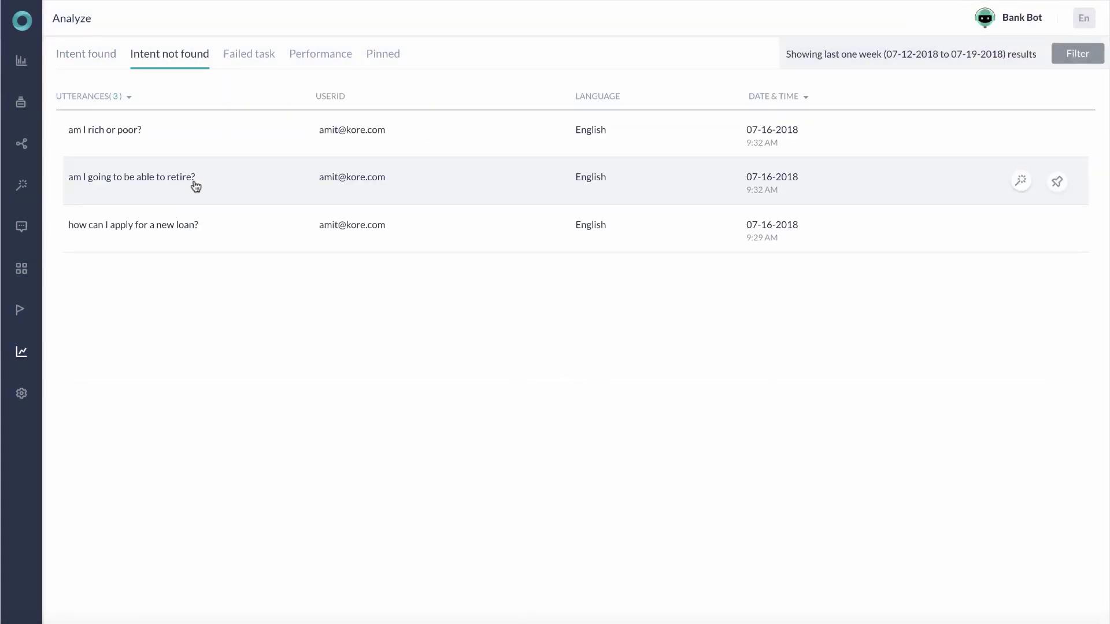
{"action": "left_click", "coordinate": [214, 135]}
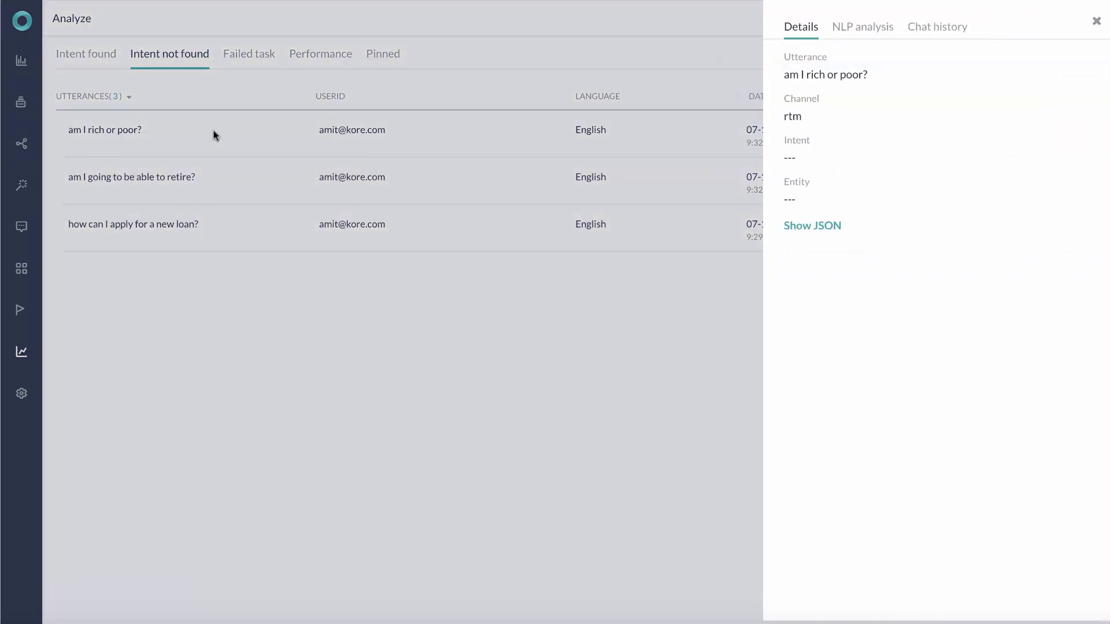
{"action": "left_click", "coordinate": [863, 32]}
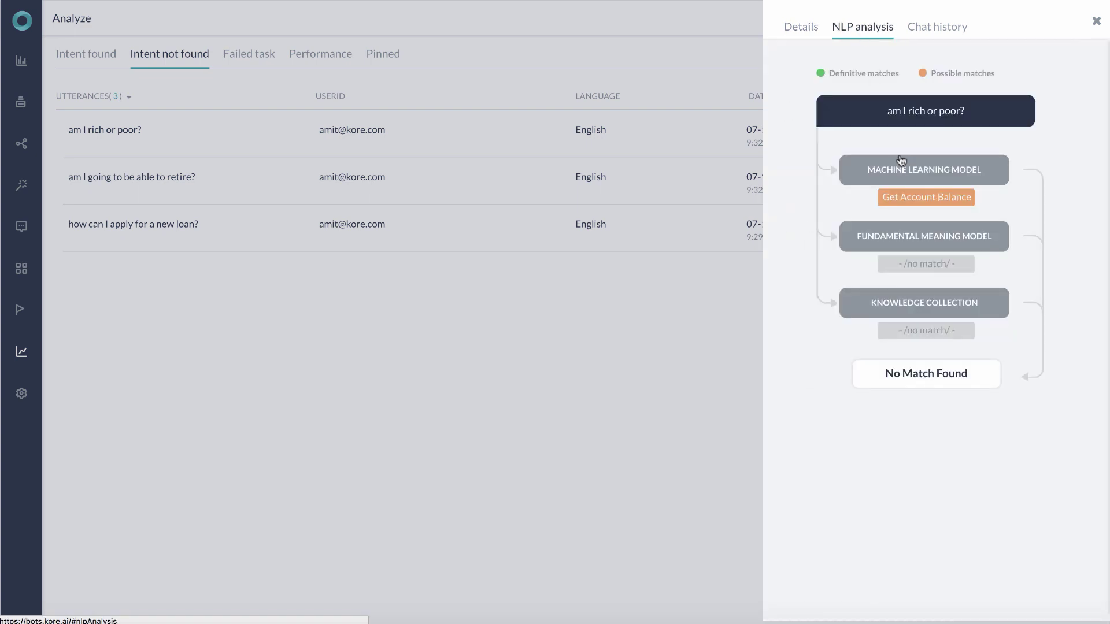
{"action": "left_click", "coordinate": [909, 180]}
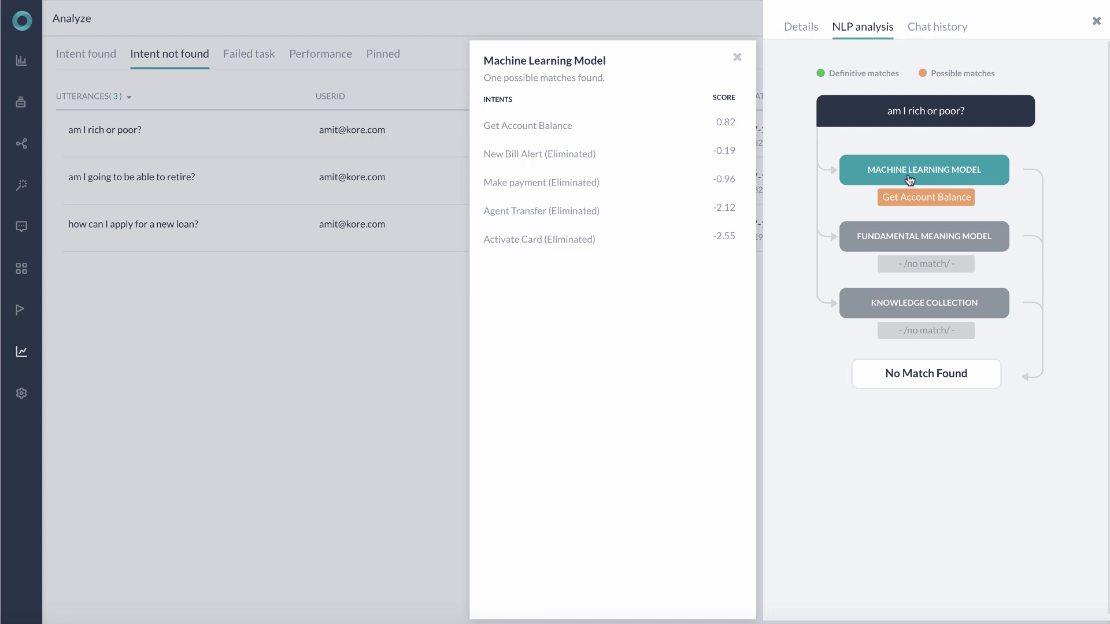
{"action": "left_click", "coordinate": [914, 231]}
{"action": "left_click", "coordinate": [739, 57]}
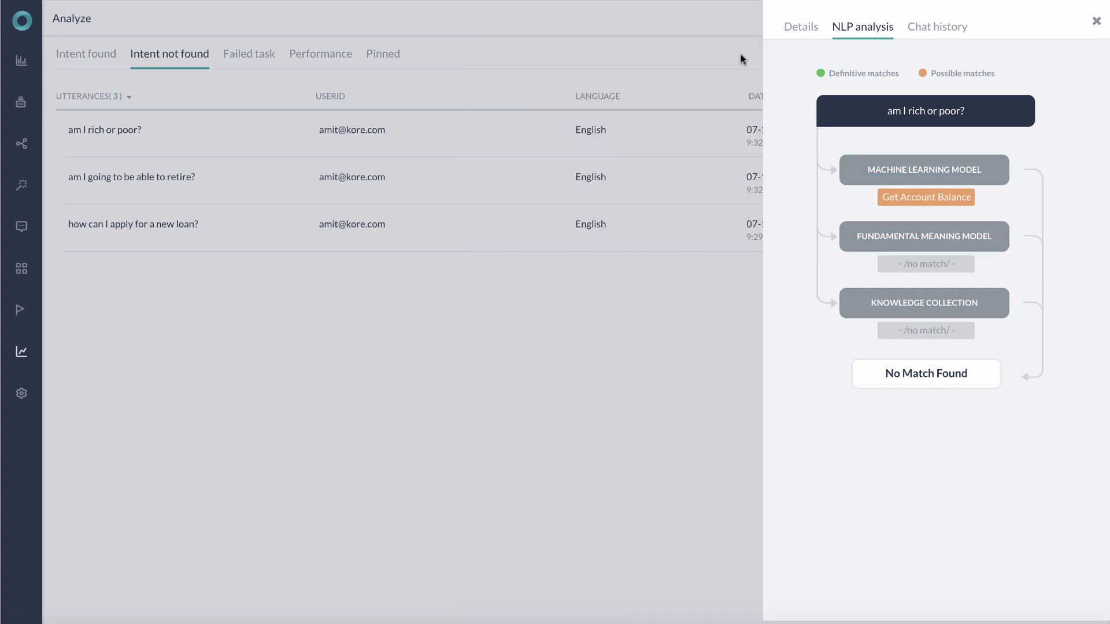
{"action": "left_click", "coordinate": [1095, 21]}
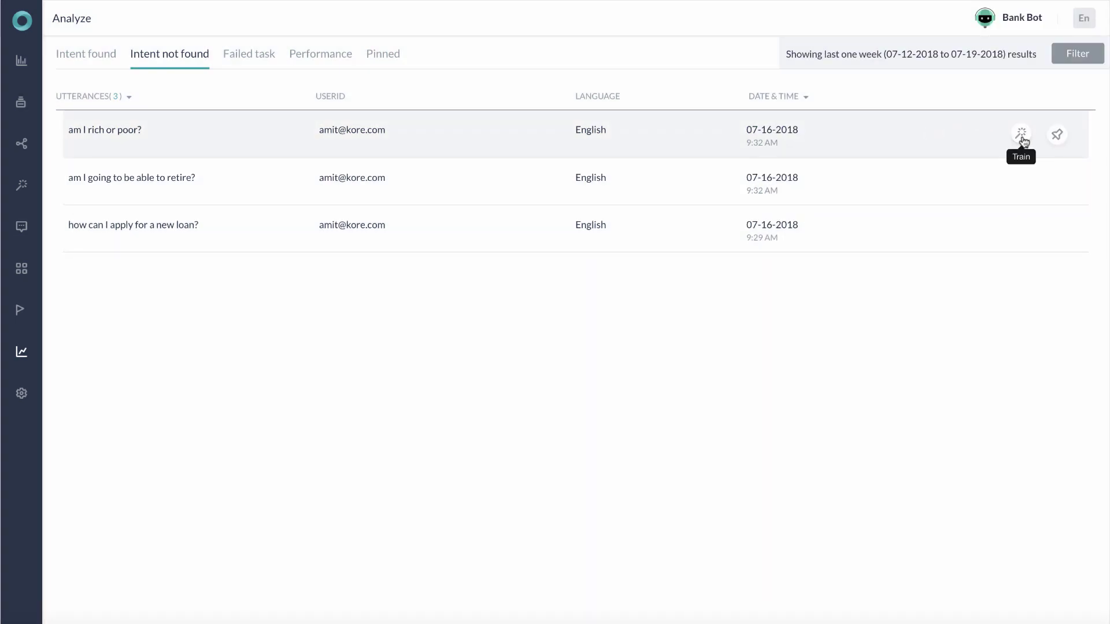
Train the utterance "am I rich or poor?" as an ML utterance of the Get Account Balance intent, and close Test & Train
{"action": "left_click", "coordinate": [1022, 139]}
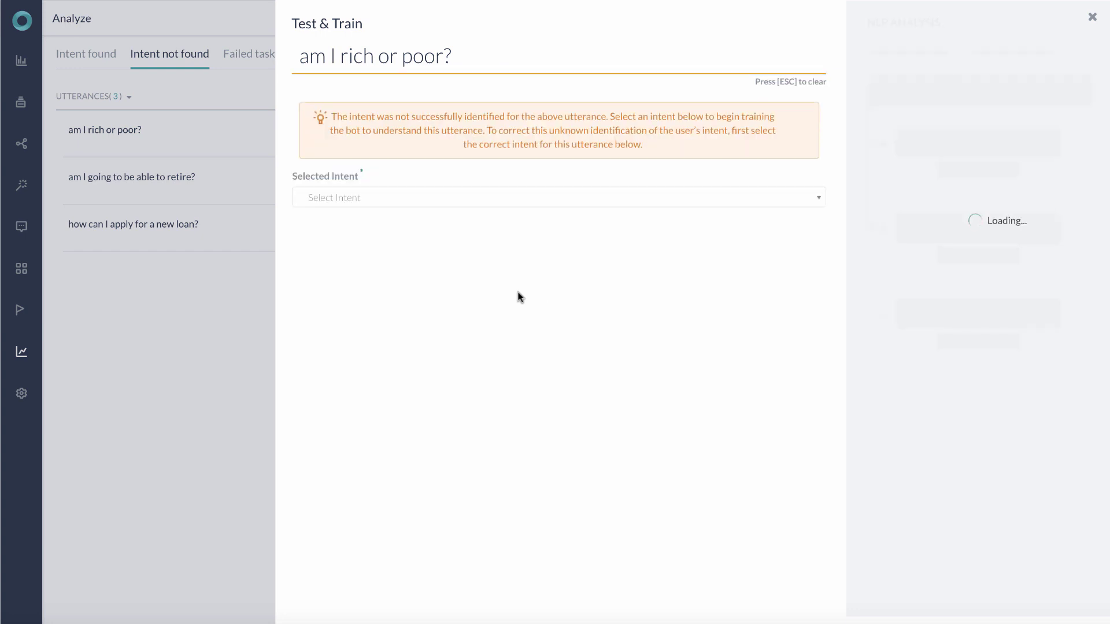
{"action": "left_click", "coordinate": [508, 194]}
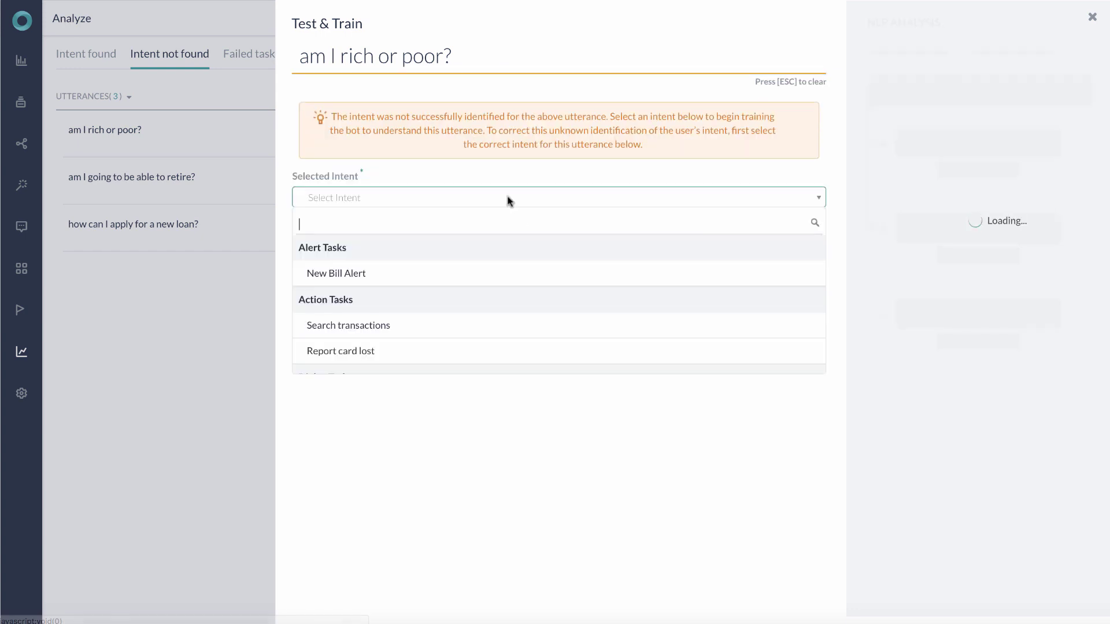
{"action": "scroll", "coordinate": [484, 319], "scroll_direction": "down", "scroll_amount": 2}
{"action": "scroll", "coordinate": [483, 317], "scroll_direction": "down", "scroll_amount": 3}
{"action": "left_click", "coordinate": [483, 317]}
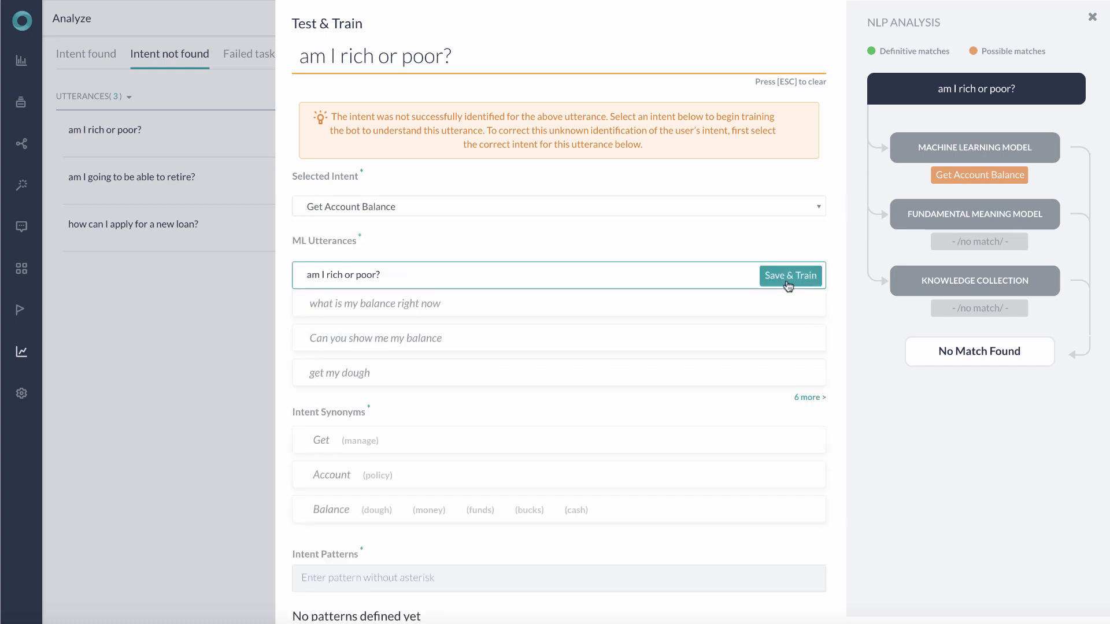
{"action": "left_click", "coordinate": [787, 277]}
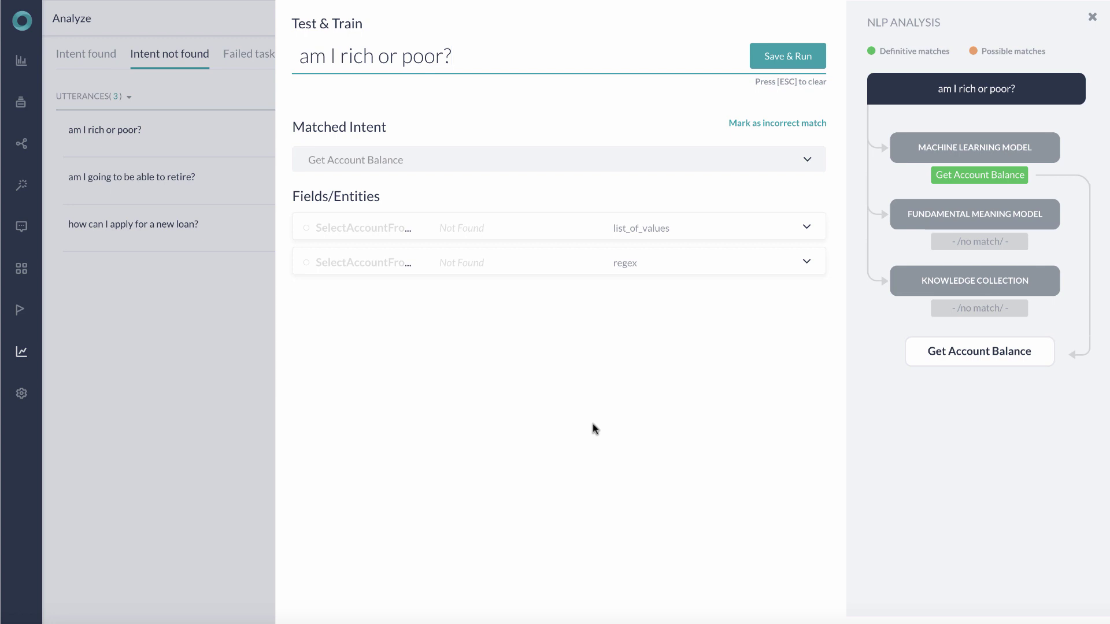
{"action": "left_click", "coordinate": [1091, 19]}
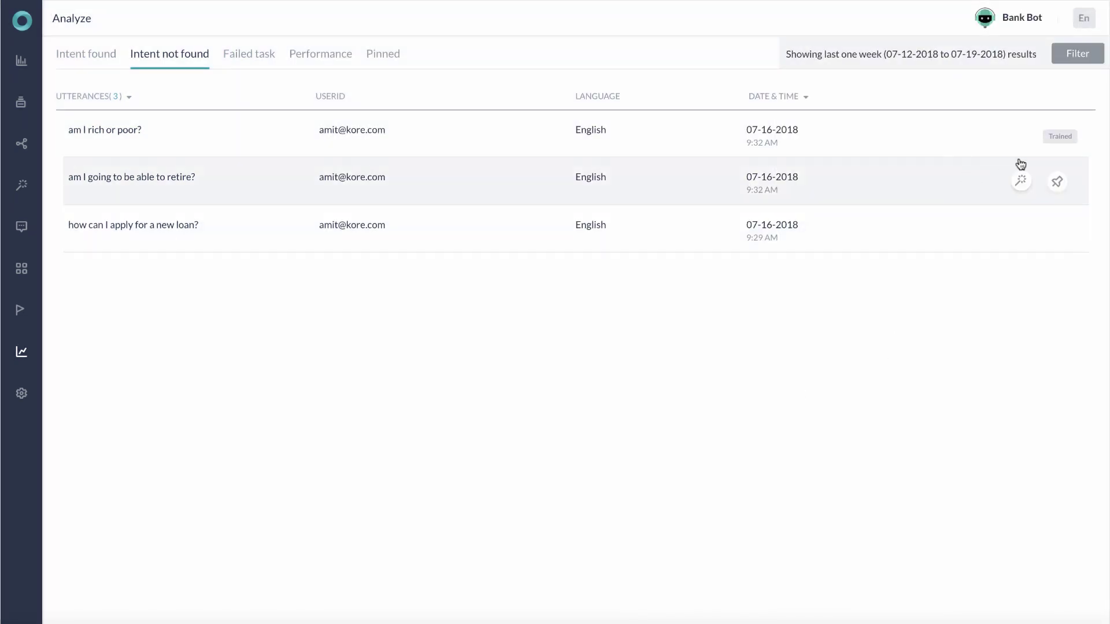
{"action": "mouse_move", "coordinate": [1021, 149]}
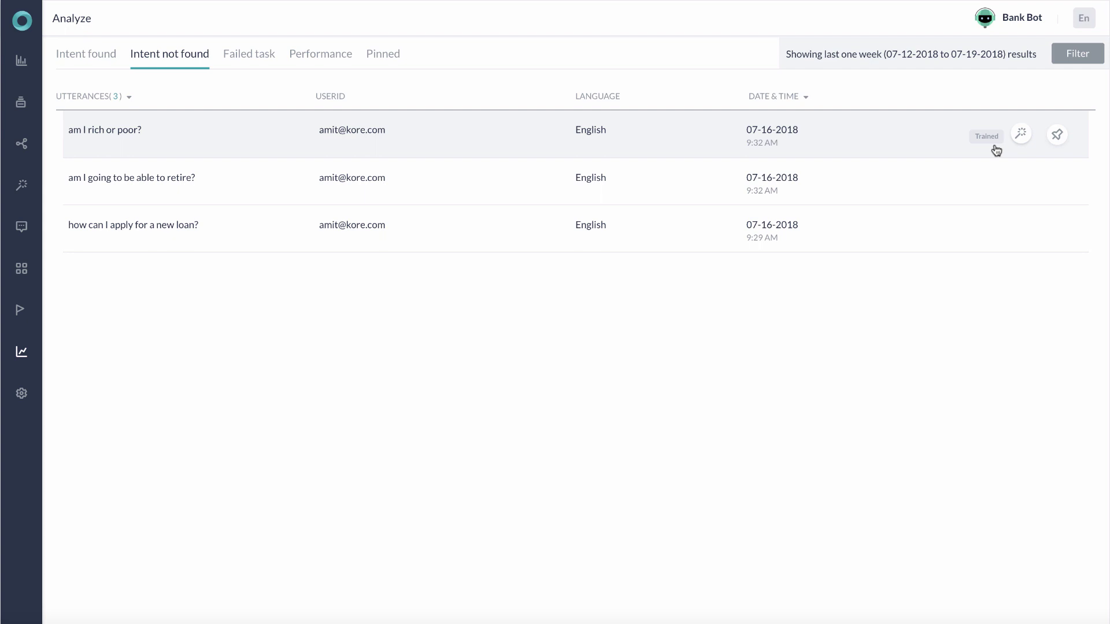
Review the failed task "what does my nest egg look like?" with its details and chat history, and view the Performance results
{"action": "mouse_move", "coordinate": [884, 193]}
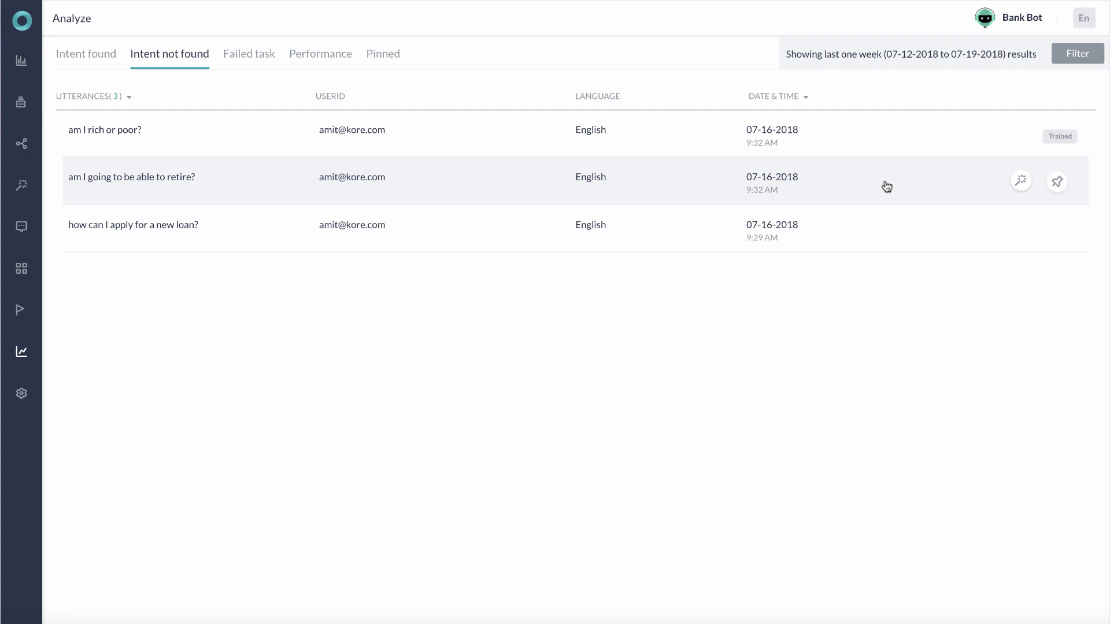
{"action": "left_click", "coordinate": [254, 56]}
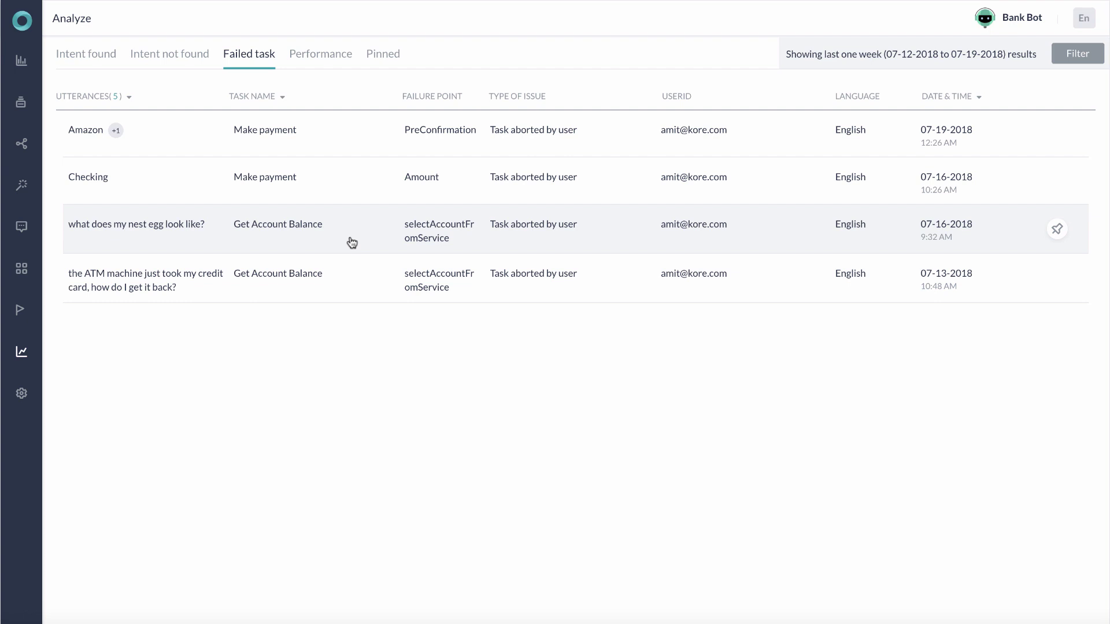
{"action": "left_click", "coordinate": [352, 242]}
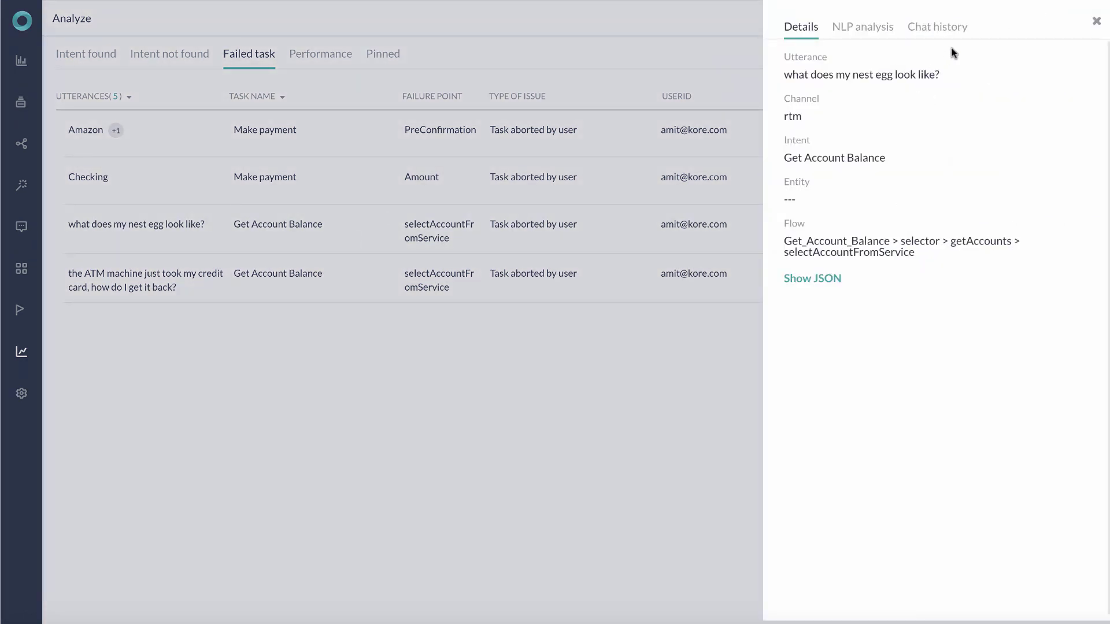
{"action": "left_click", "coordinate": [935, 29]}
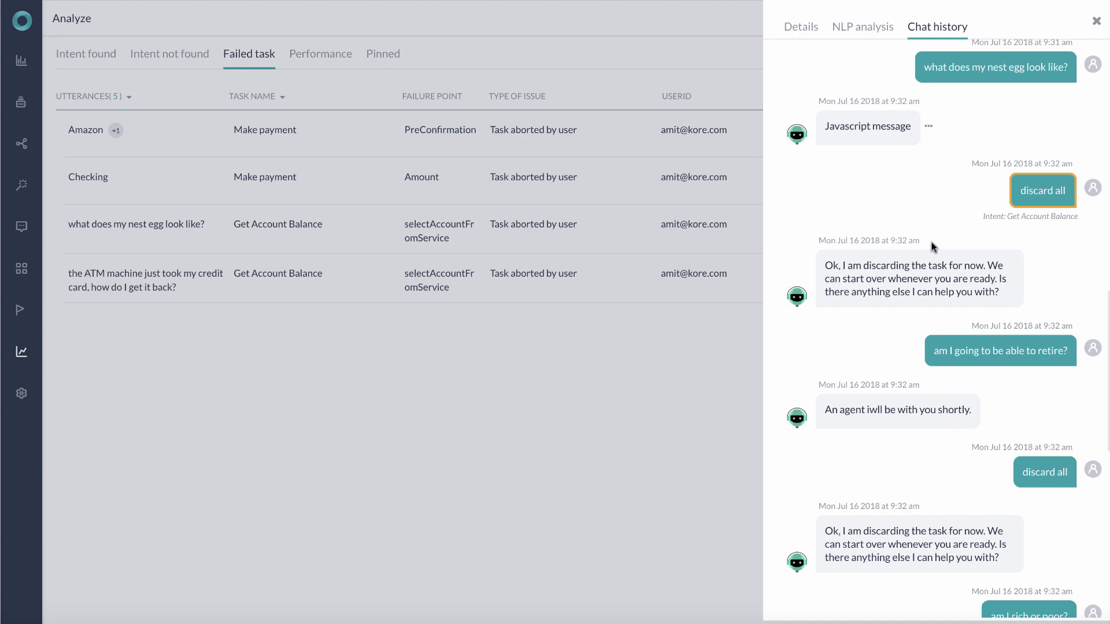
{"action": "left_click", "coordinate": [1096, 21]}
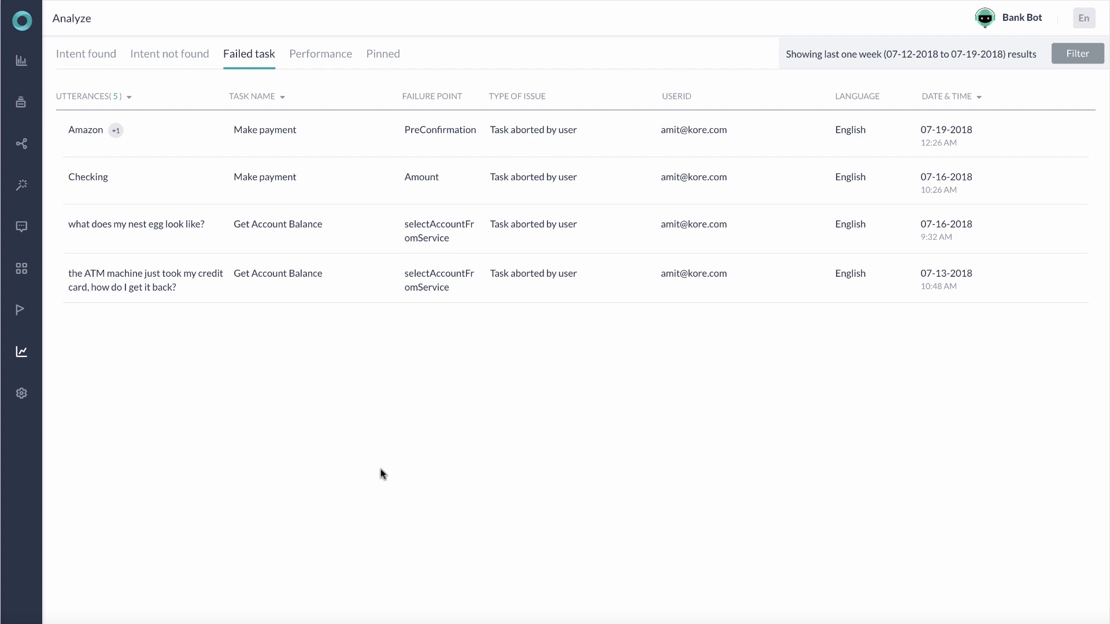
{"action": "left_click", "coordinate": [324, 56]}
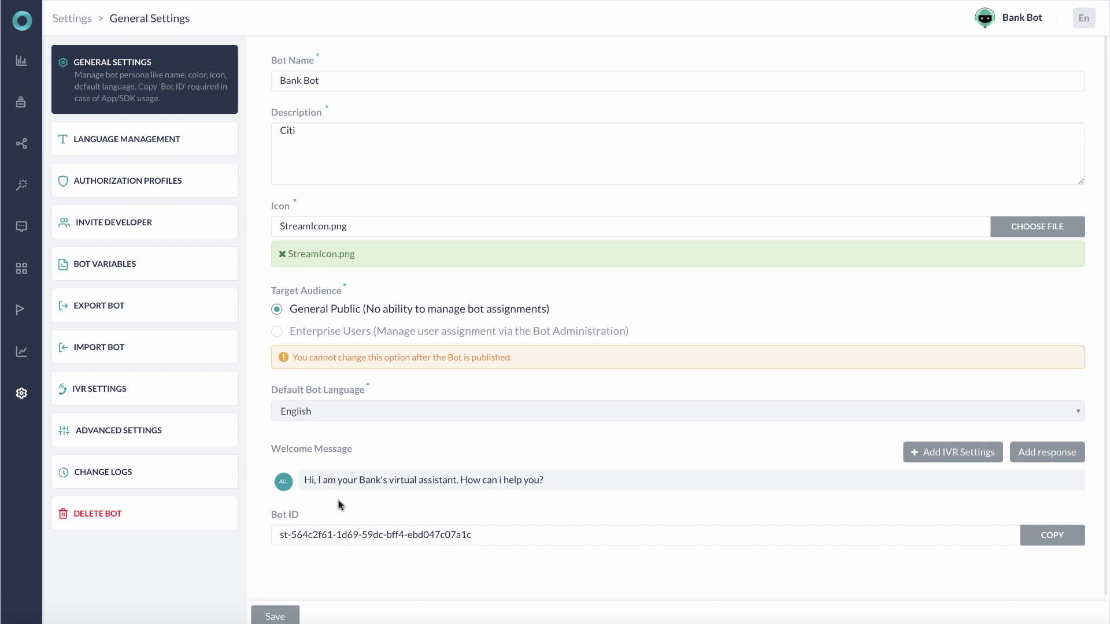
Review the bot's Language Management settings and the options for enabling Spanish, and close them without enabling the language
{"action": "left_click", "coordinate": [151, 147]}
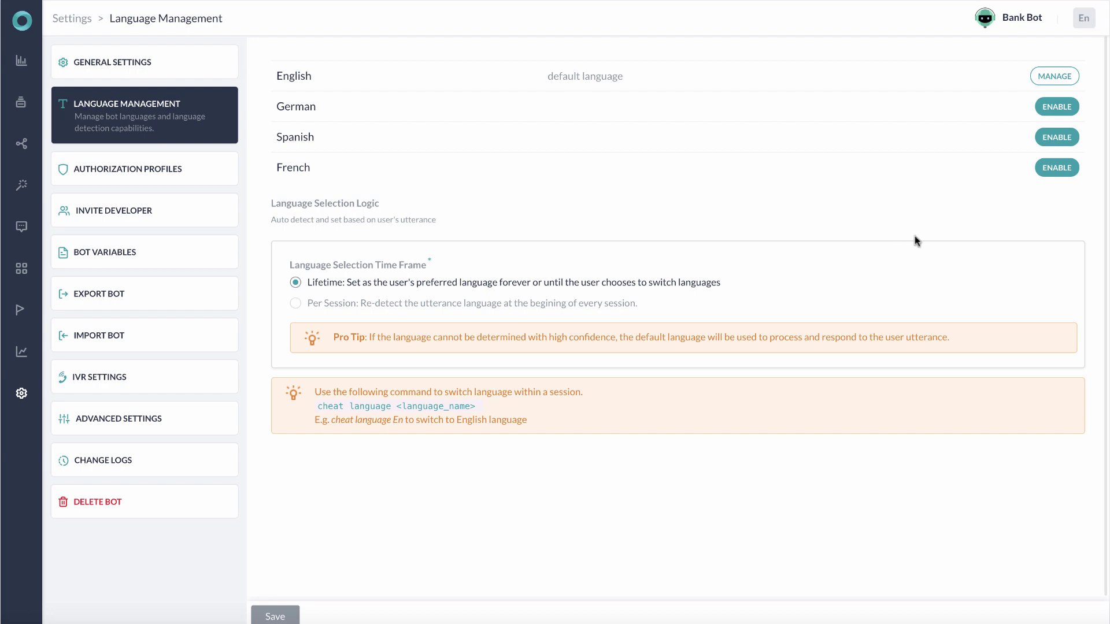
{"action": "left_click", "coordinate": [1057, 139]}
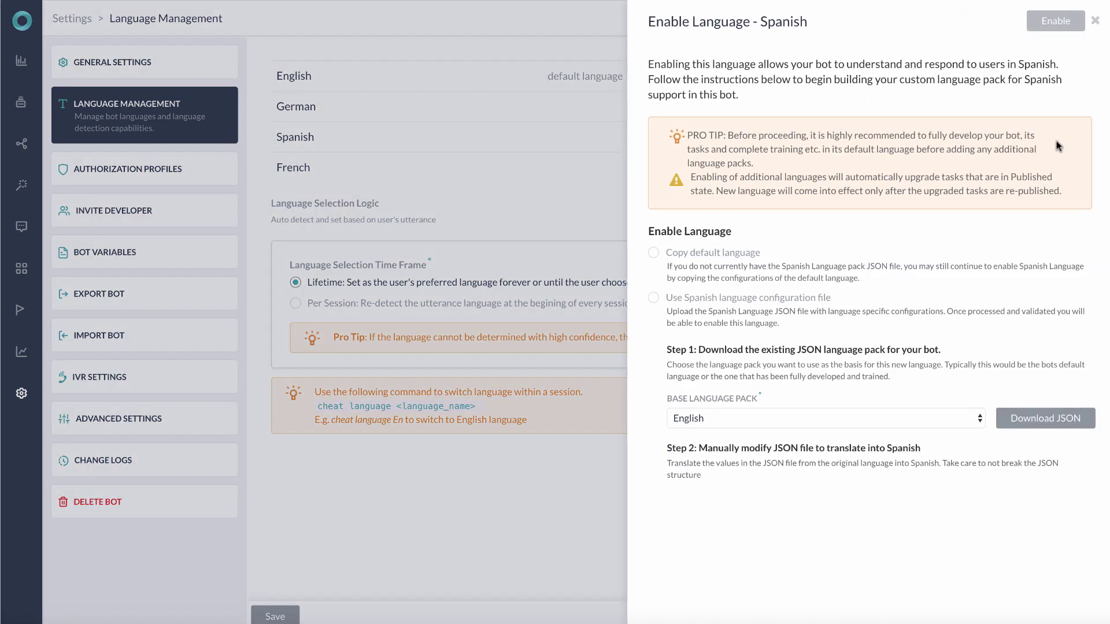
{"action": "left_click", "coordinate": [1095, 20]}
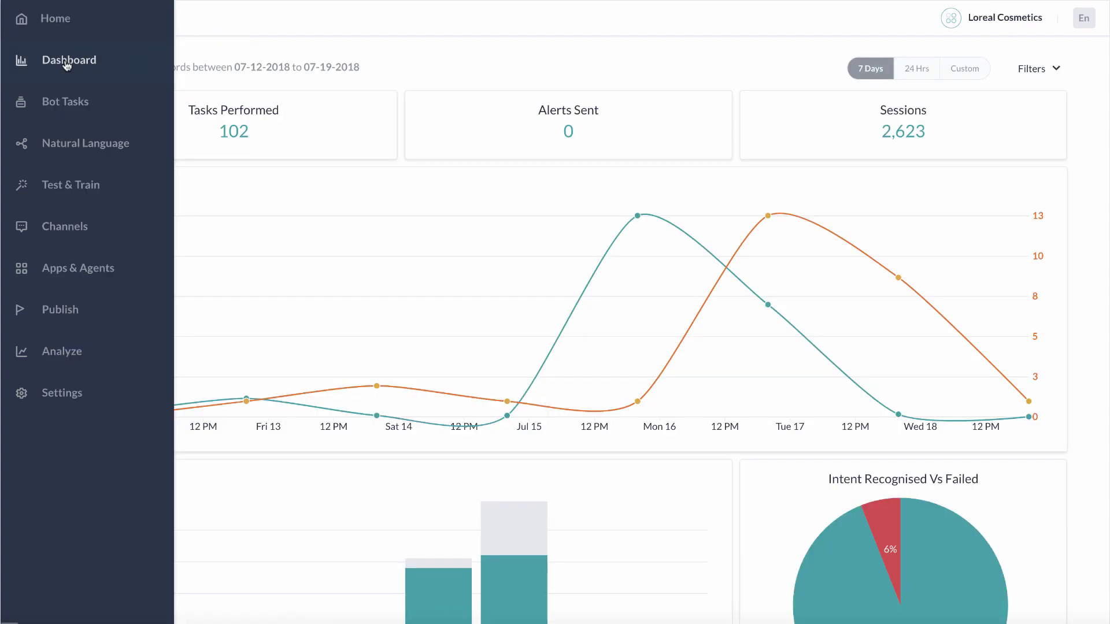
Examine the Loreal Cosmetics bot's dashboard for chats and sessions, tasks performed, intent recognition and channels
{"action": "left_click", "coordinate": [67, 61]}
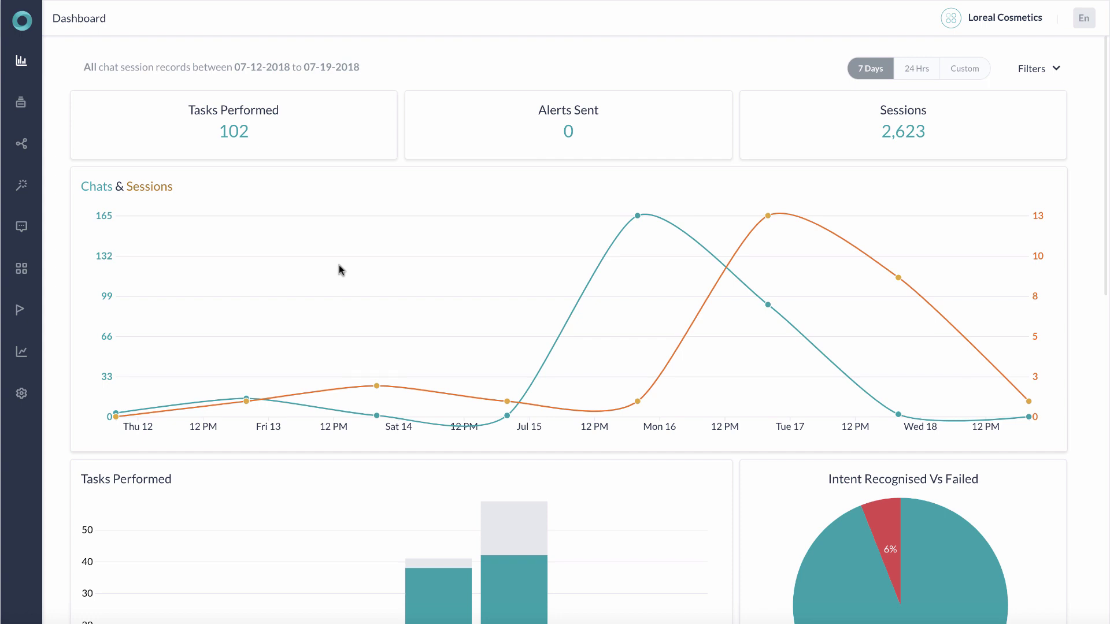
{"action": "scroll", "coordinate": [341, 270], "scroll_direction": "down", "scroll_amount": 2}
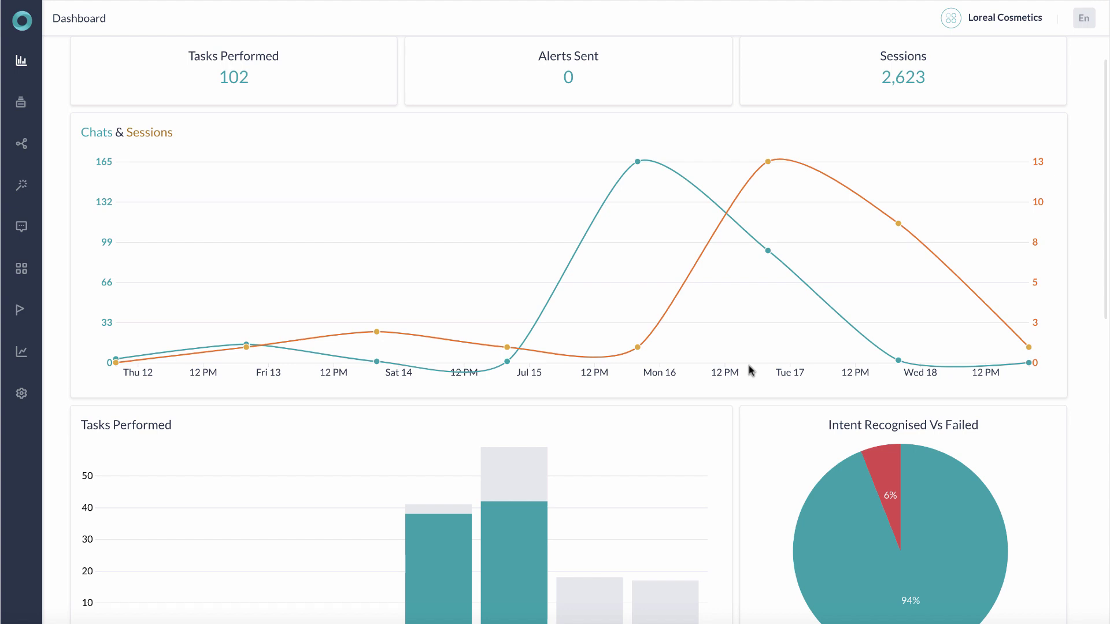
{"action": "scroll", "coordinate": [750, 369], "scroll_direction": "down", "scroll_amount": 5}
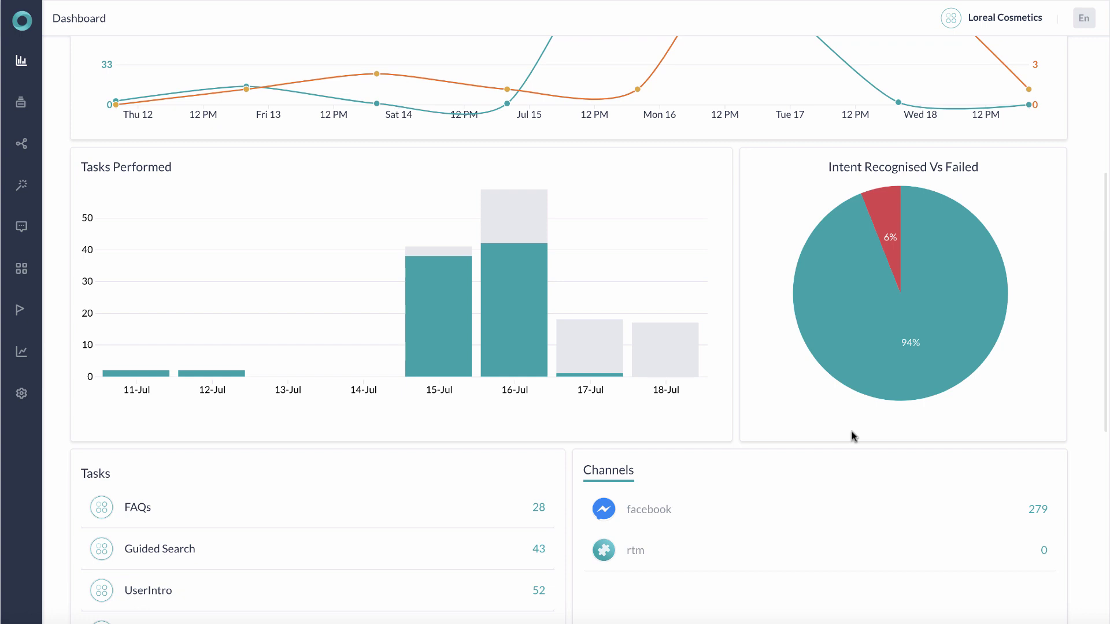
{"action": "scroll", "coordinate": [397, 516], "scroll_direction": "down", "scroll_amount": 3}
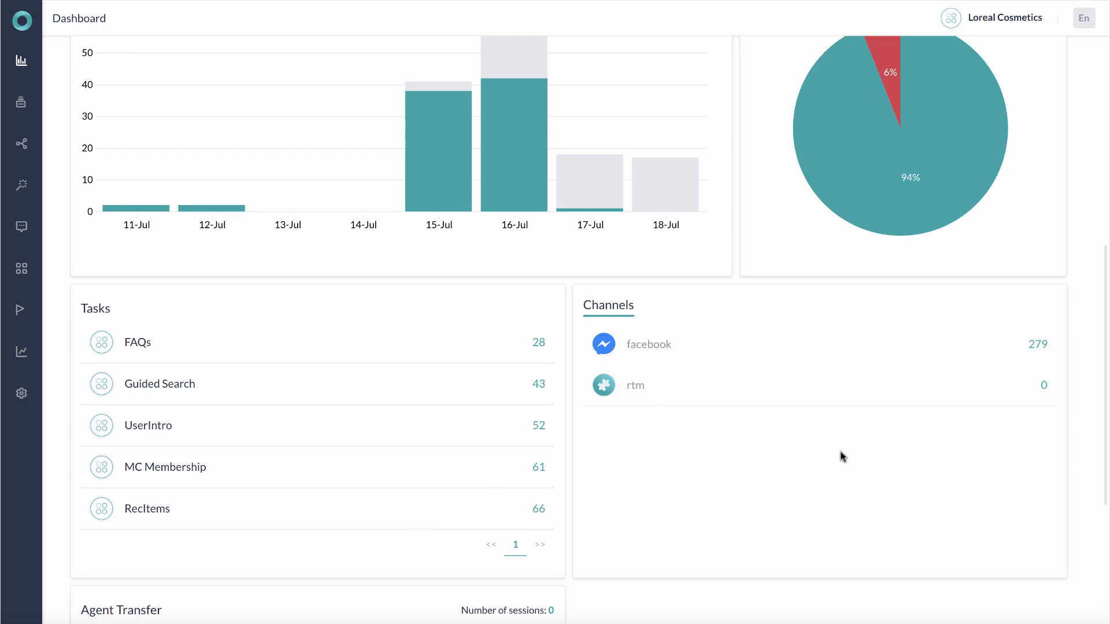
{"action": "scroll", "coordinate": [842, 457], "scroll_direction": "up", "scroll_amount": 9}
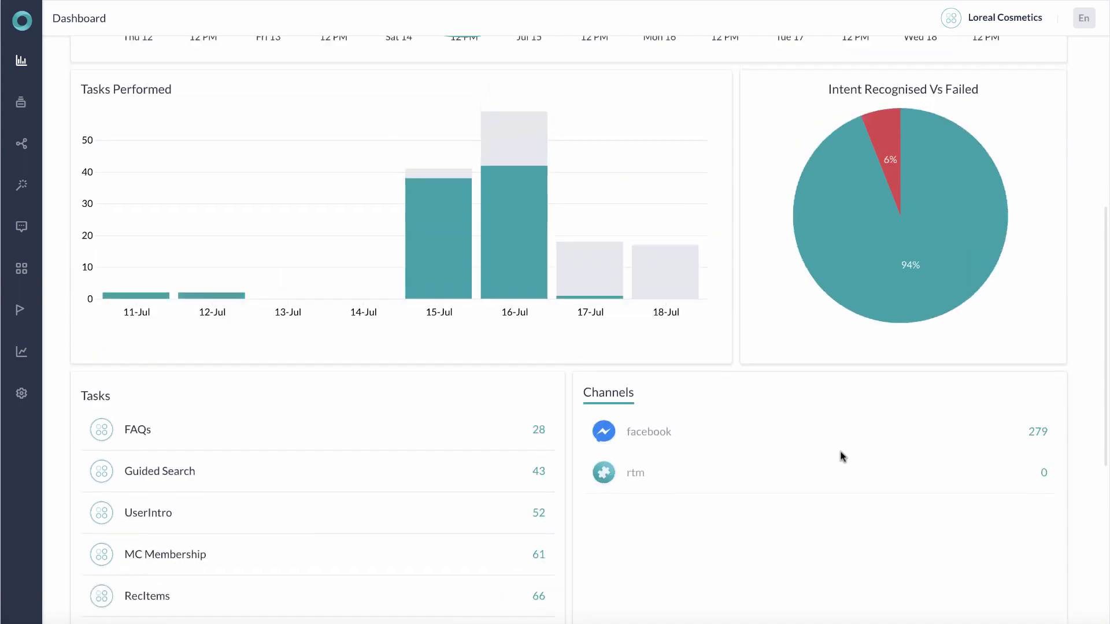